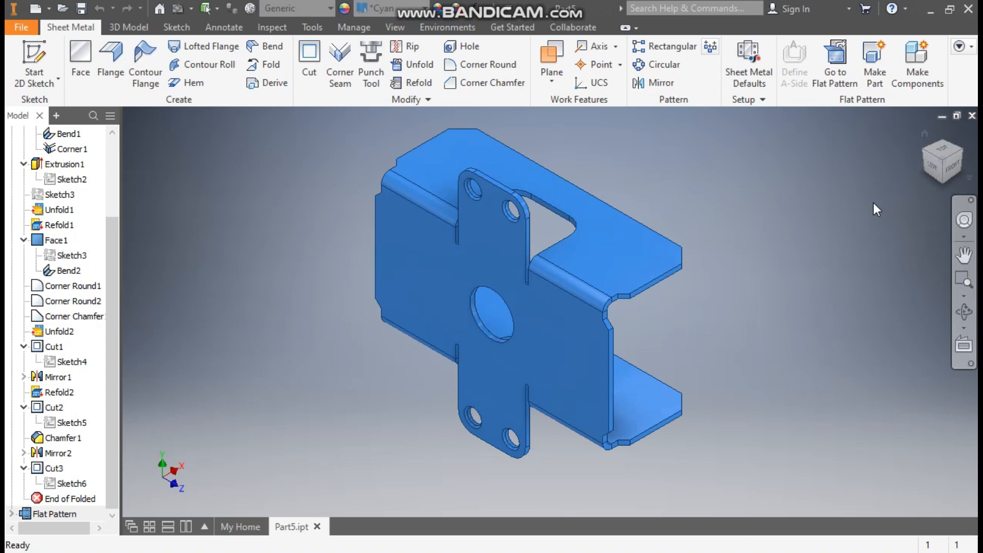
- Create a new metric part from the Sheet Metal (mm).ipt template
{"action": "left_click", "coordinate": [963, 152]}
{"action": "scroll", "coordinate": [664, 323], "scroll_direction": "down", "scroll_amount": 2}
{"action": "middle_click_drag", "start_coordinate": [664, 322], "coordinate": [713, 313]}
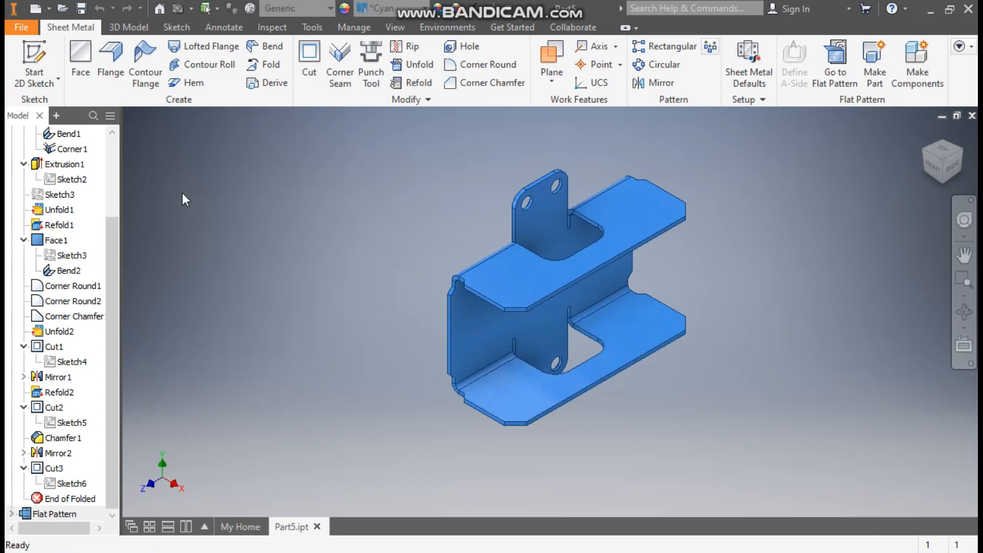
{"action": "left_click", "coordinate": [35, 9]}
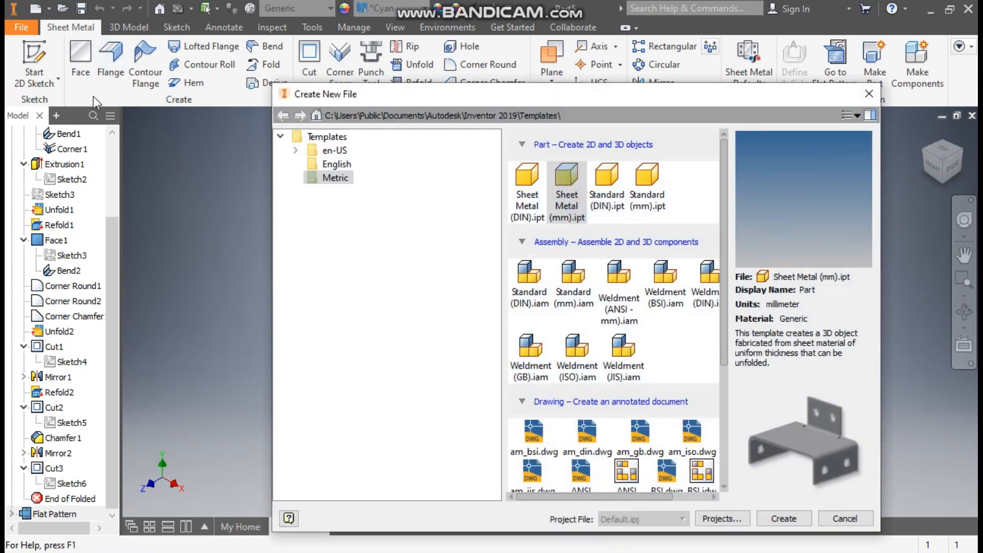
{"action": "left_click", "coordinate": [565, 177]}
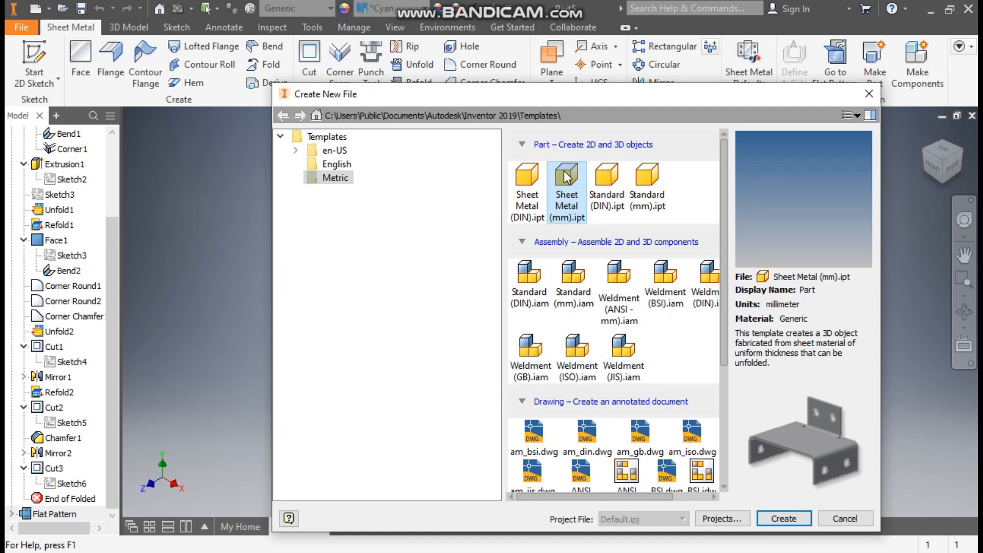
{"action": "left_click", "coordinate": [773, 520]}
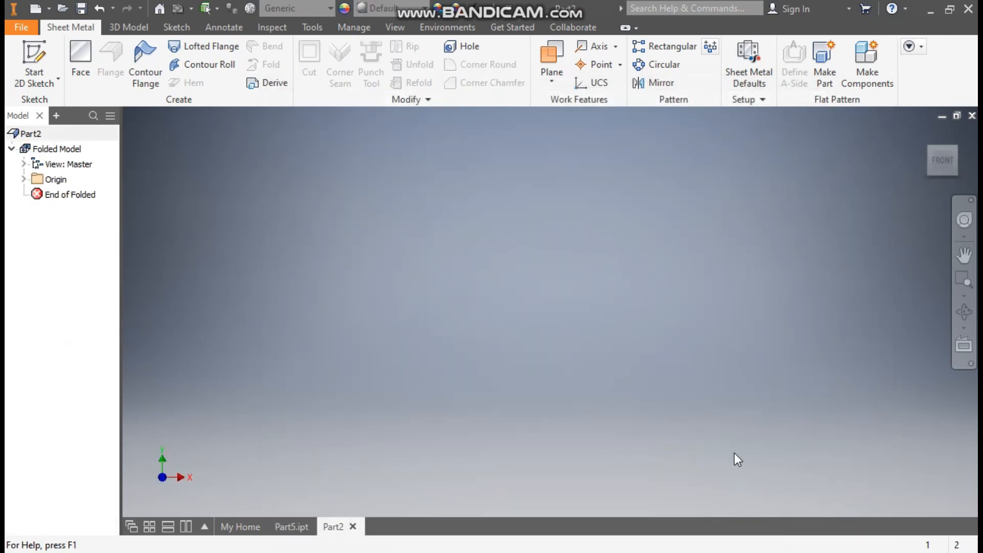
- On the XY plane, sketch a vertical line about 14 mm up from the origin and a connected horizontal line about 18.5 mm long
{"action": "left_click", "coordinate": [45, 51]}
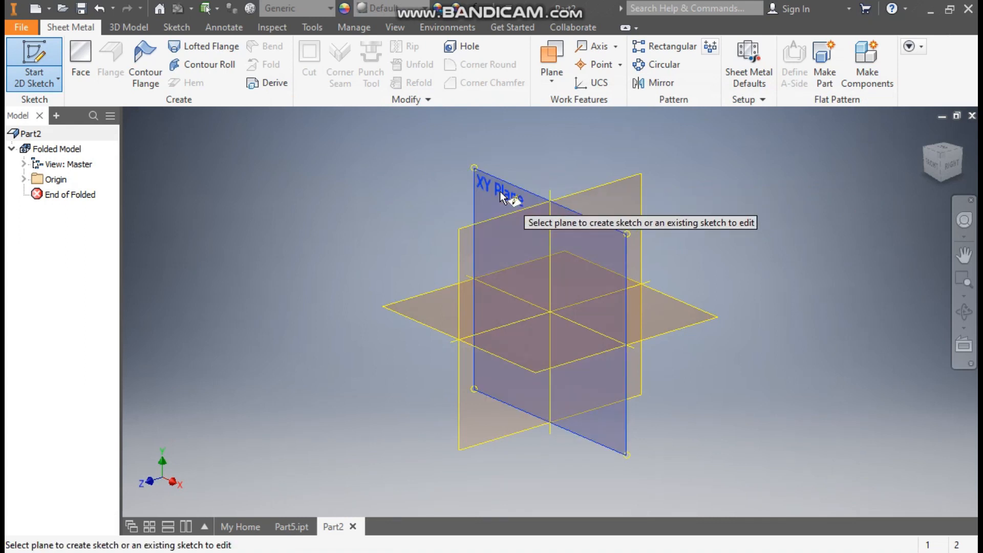
{"action": "left_click", "coordinate": [500, 192]}
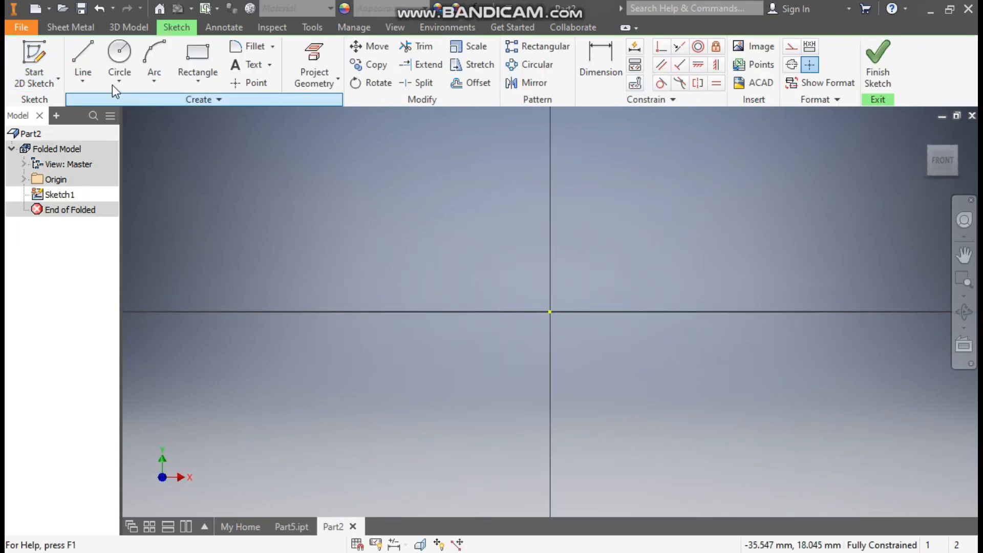
{"action": "left_click", "coordinate": [84, 59]}
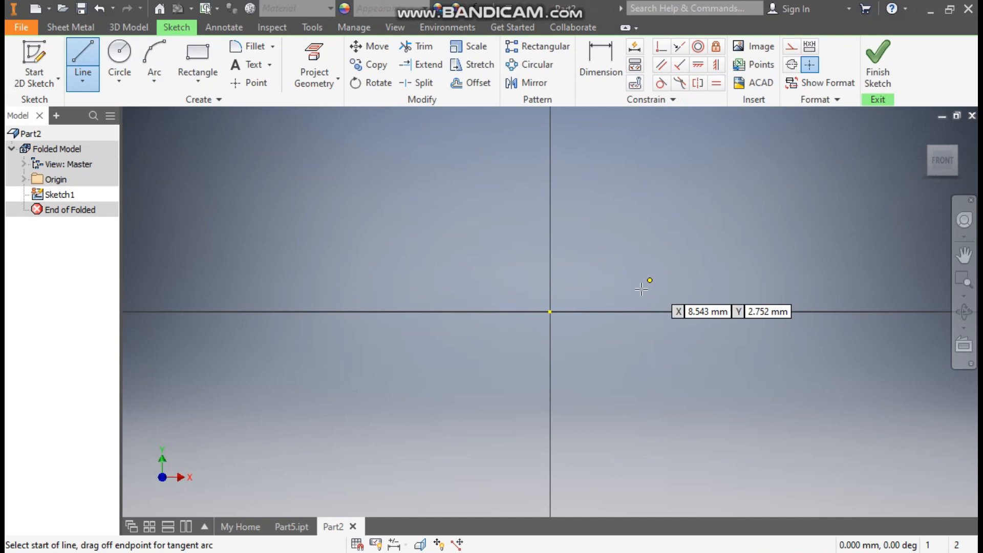
{"action": "left_click", "coordinate": [553, 310]}
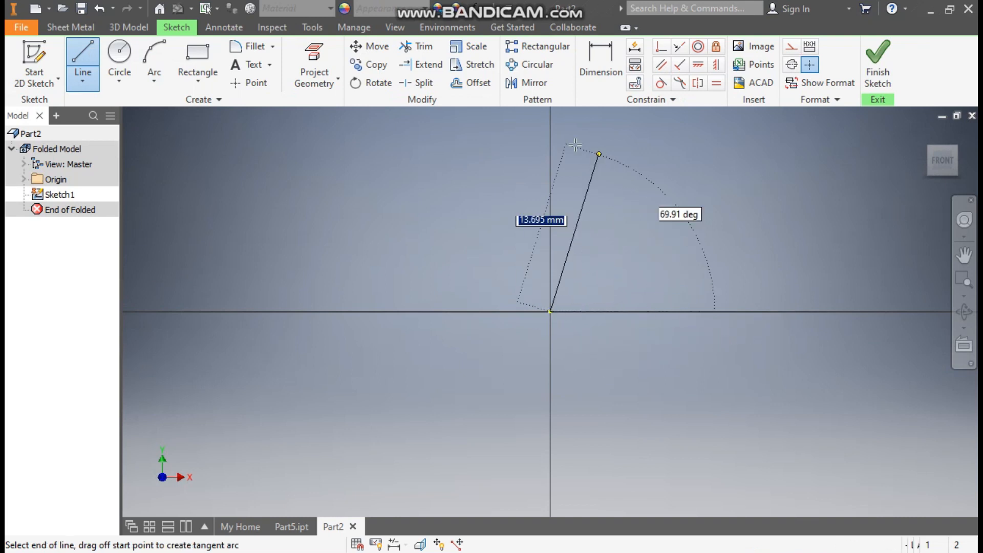
{"action": "left_click", "coordinate": [552, 144]}
{"action": "left_click", "coordinate": [770, 144]}
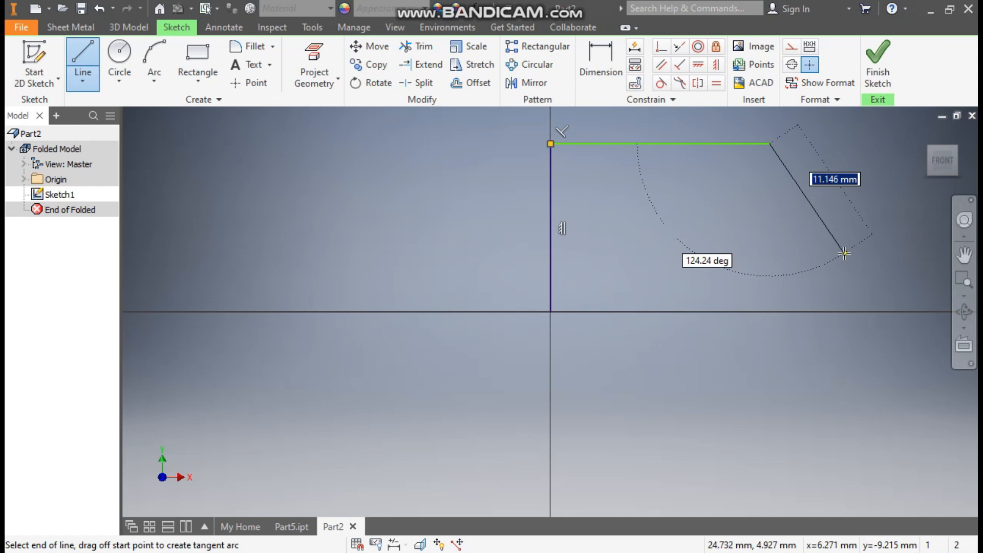
{"action": "key", "text": "Escape"}
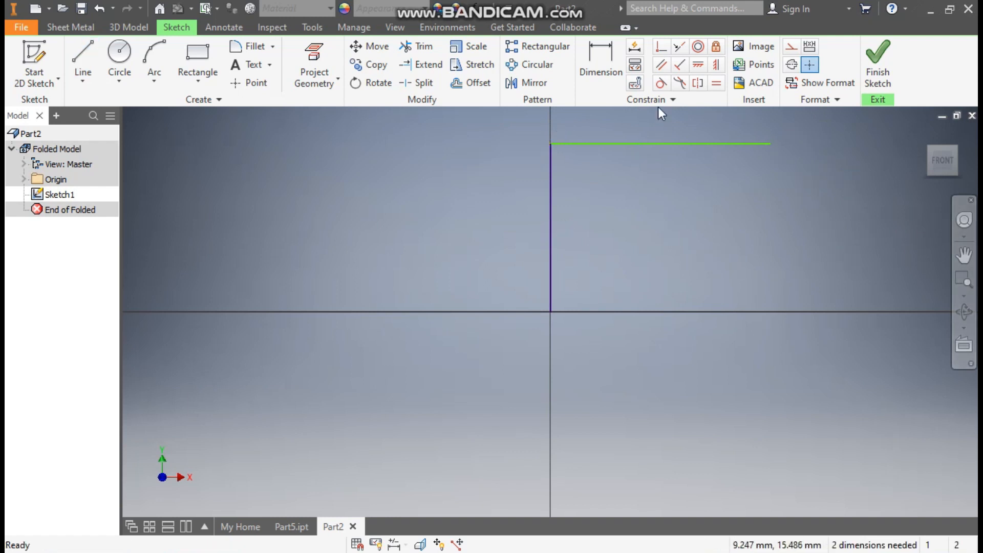
- Dimension the vertical line to 22.5 mm and the horizontal line to 30 mm, and finish the sketch
{"action": "left_click", "coordinate": [600, 82]}
{"action": "left_click", "coordinate": [551, 214]}
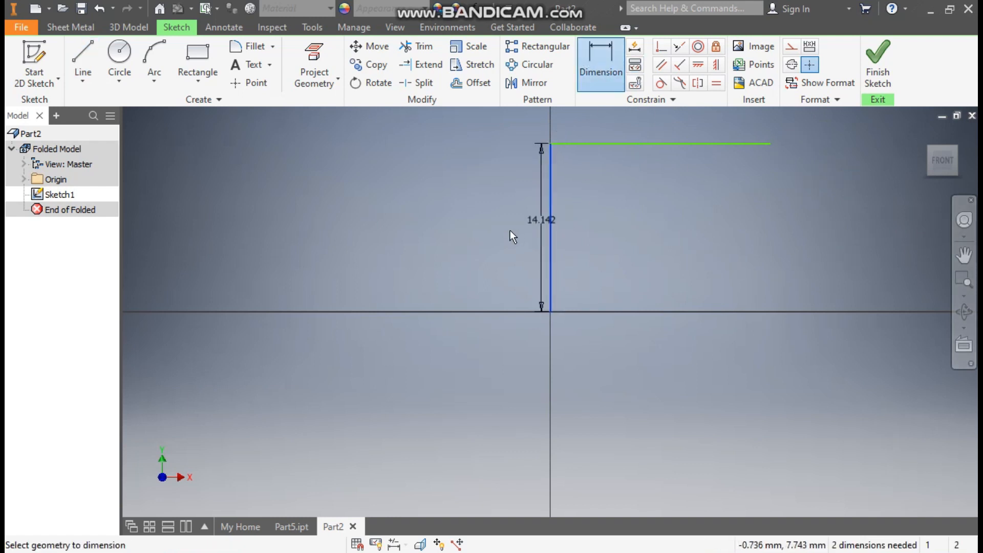
{"action": "left_click", "coordinate": [491, 231]}
{"action": "type", "text": "22"}
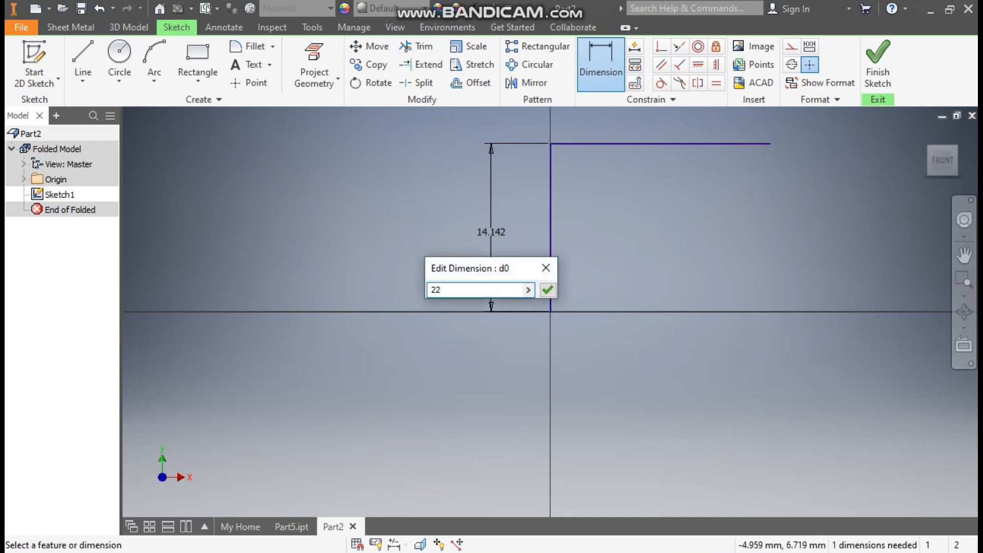
{"action": "key", "text": "Return"}
{"action": "middle_click_drag", "start_coordinate": [581, 264], "coordinate": [487, 321]}
{"action": "left_click", "coordinate": [580, 202]}
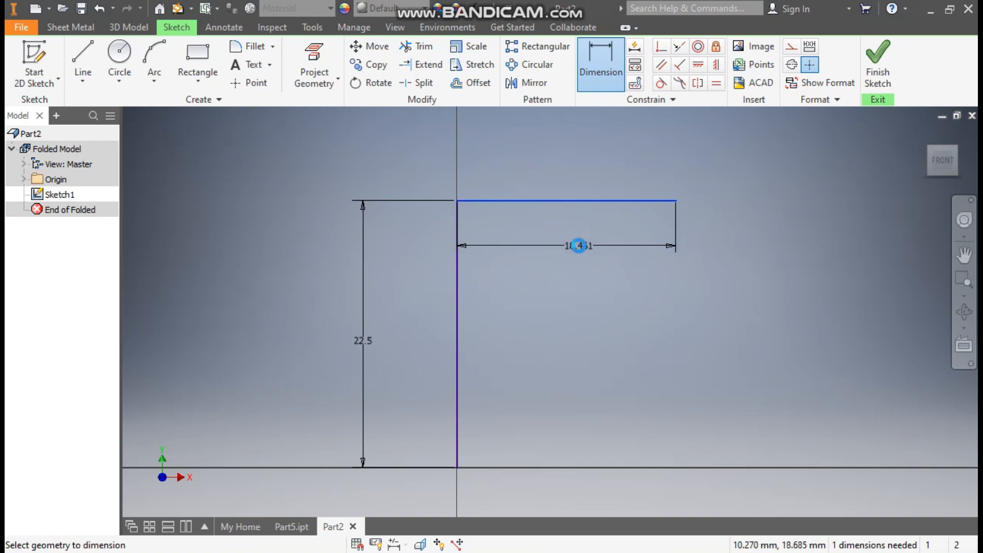
{"action": "left_click", "coordinate": [579, 245]}
{"action": "type", "text": "30"}
{"action": "key", "text": "Return"}
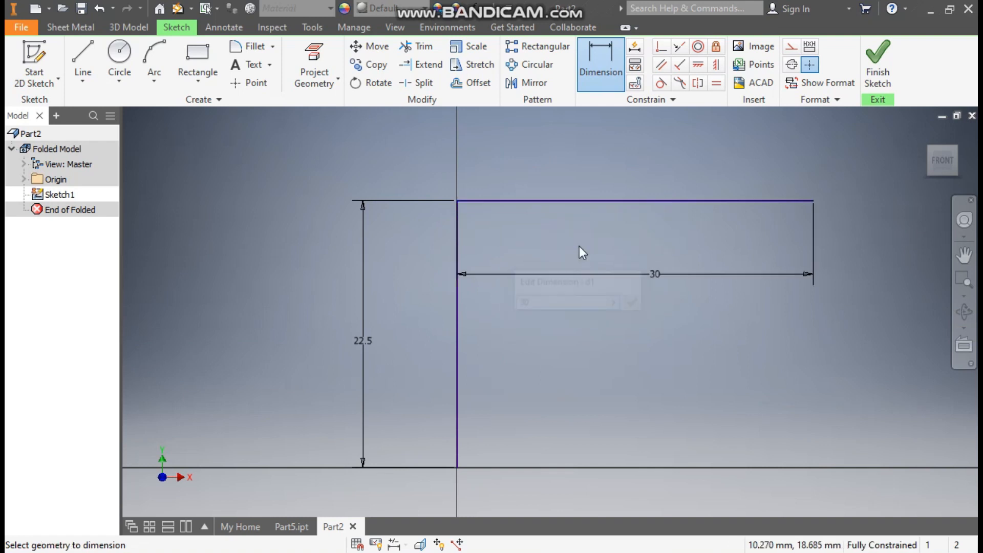
{"action": "left_click", "coordinate": [880, 52]}
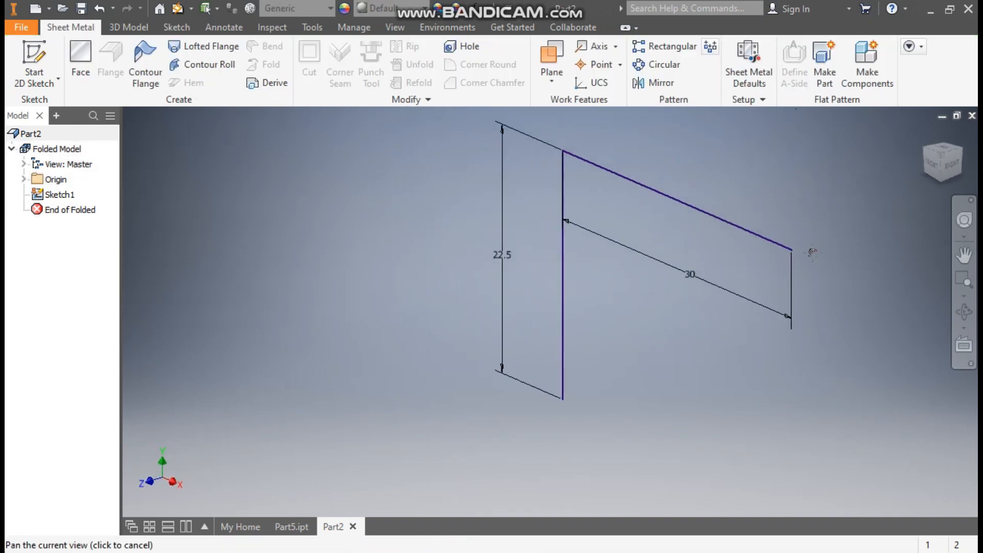
- Start a contour flange from the L-shaped profile, comparing both offset directions and keeping the thickness on the profile's inner side
{"action": "left_click", "coordinate": [143, 59]}
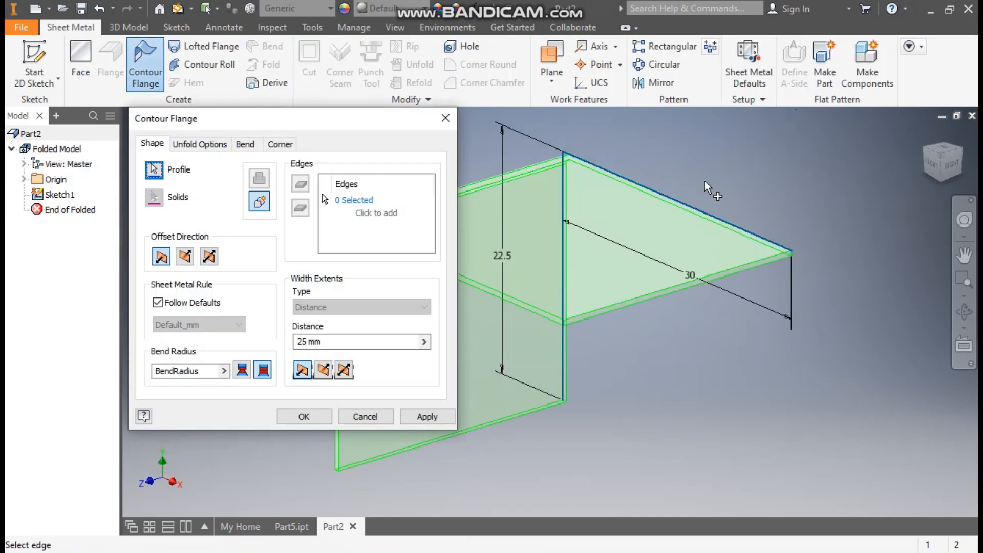
{"action": "left_click", "coordinate": [931, 169]}
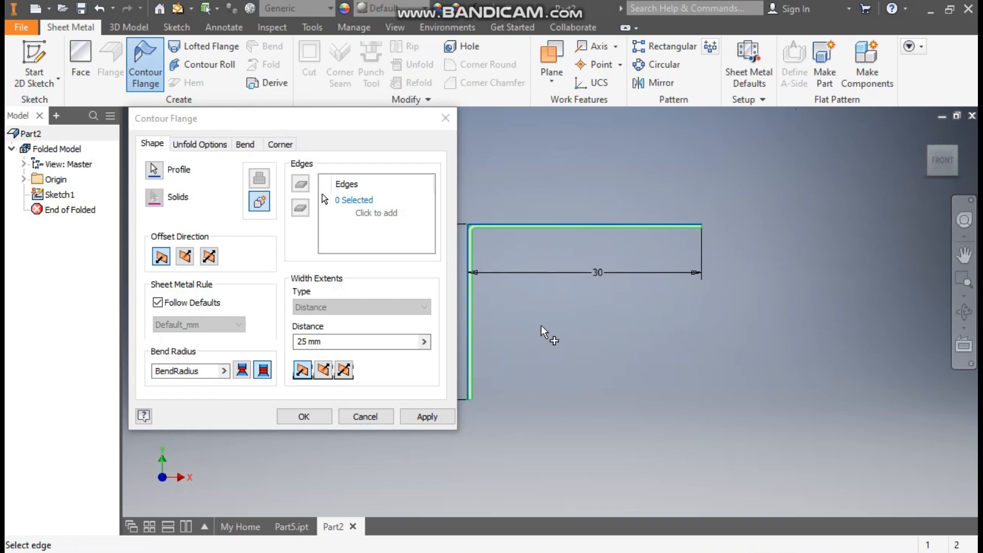
{"action": "middle_click_drag", "start_coordinate": [547, 271], "coordinate": [739, 234]}
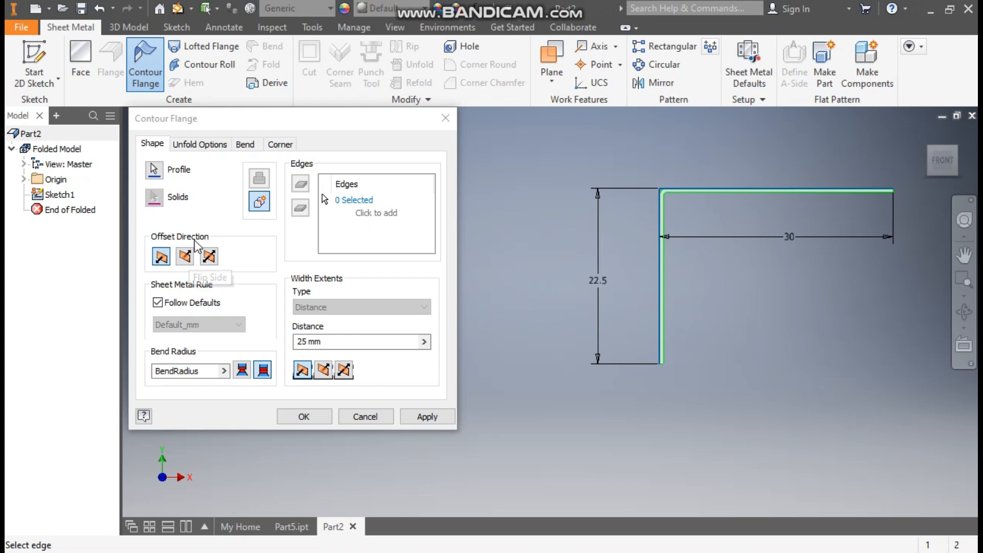
{"action": "middle_click_drag", "start_coordinate": [743, 226], "coordinate": [634, 217]}
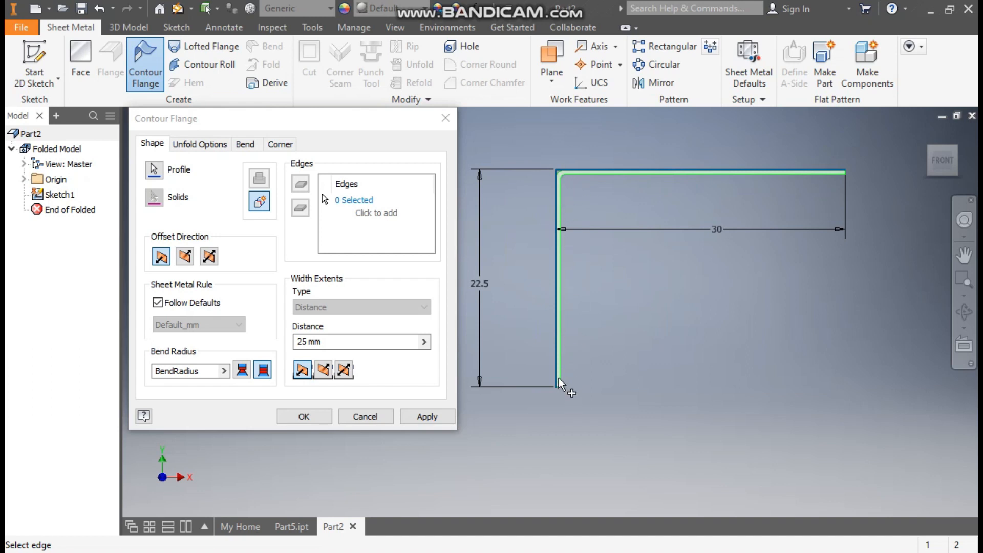
{"action": "left_click", "coordinate": [185, 257]}
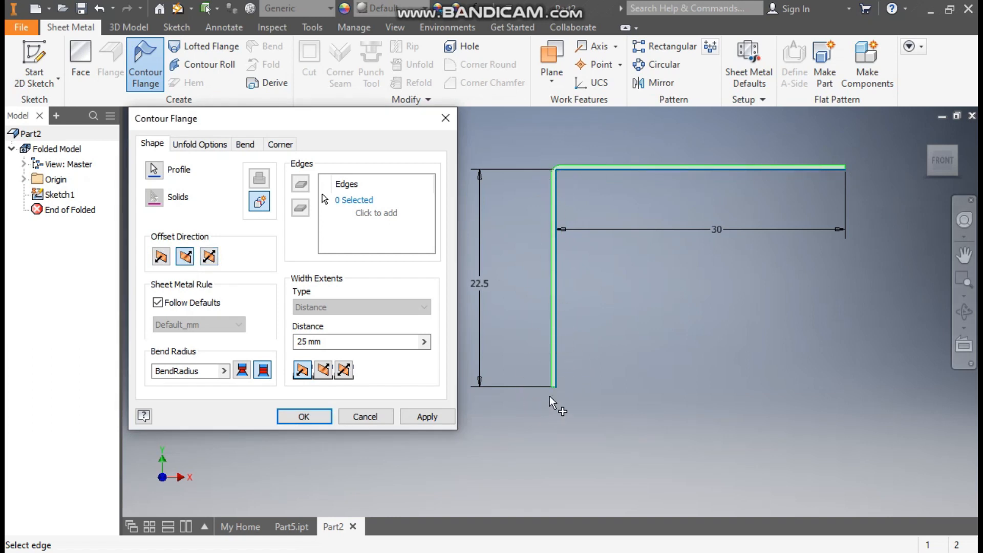
{"action": "left_click", "coordinate": [162, 257]}
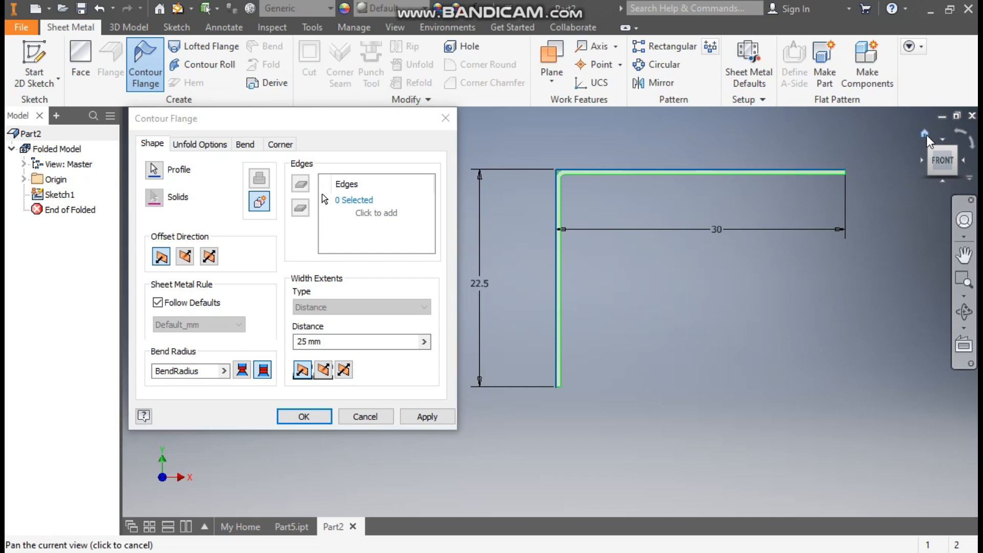
{"action": "left_click", "coordinate": [927, 135]}
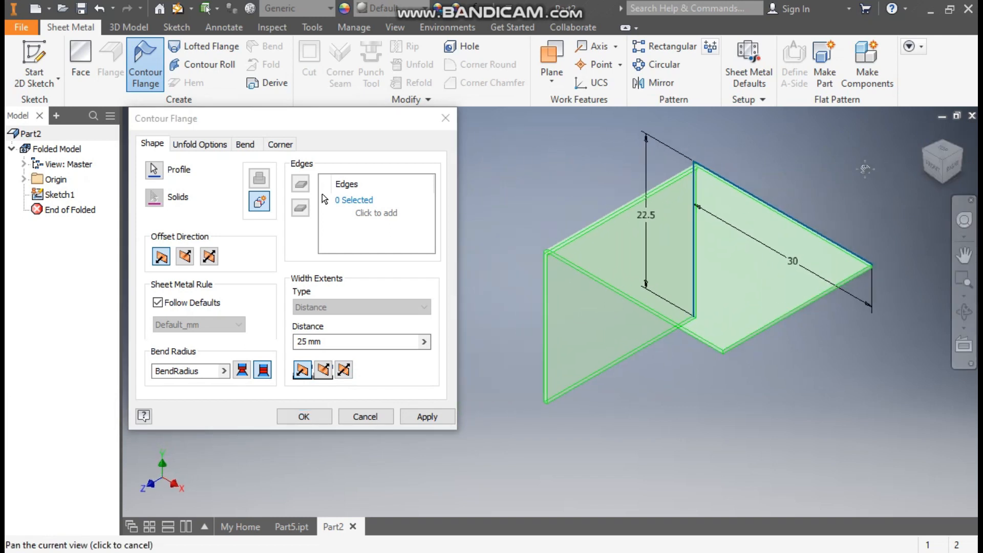
- Set the contour flange's width to 80 mm, extending equally to both sides of the profile, and create it
{"action": "left_click", "coordinate": [324, 370]}
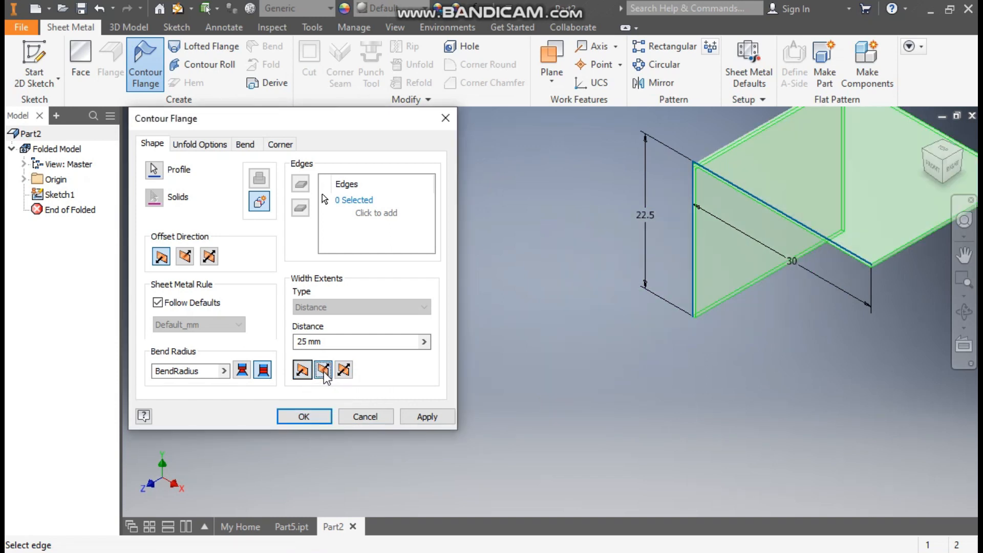
{"action": "left_click", "coordinate": [343, 371]}
{"action": "middle_click_drag", "start_coordinate": [870, 315], "coordinate": [807, 330]}
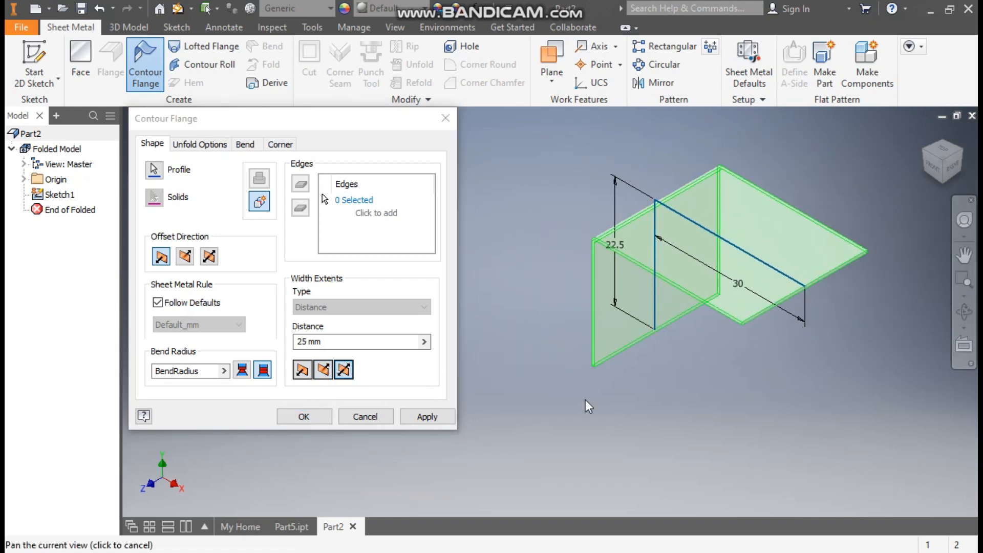
{"action": "left_click", "coordinate": [314, 343]}
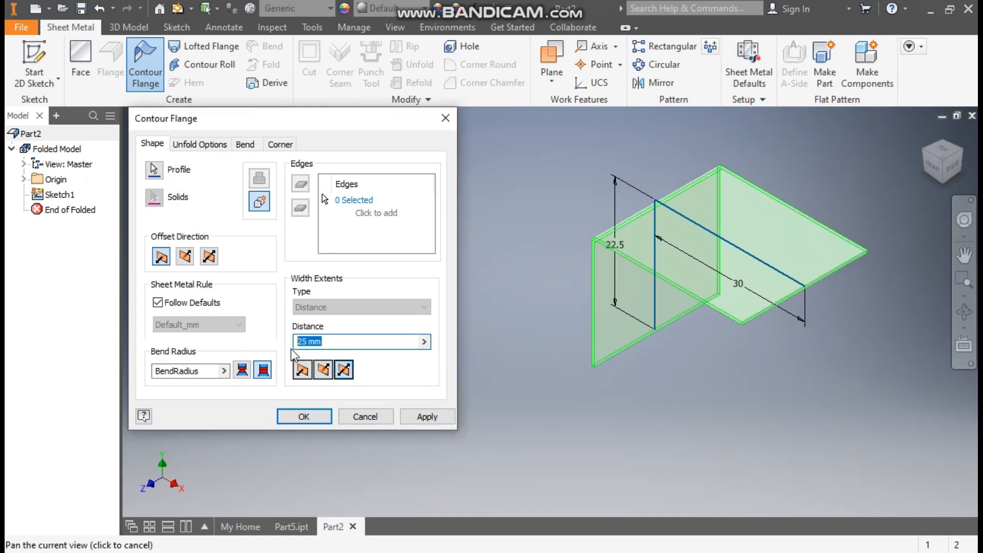
{"action": "type", "text": "80"}
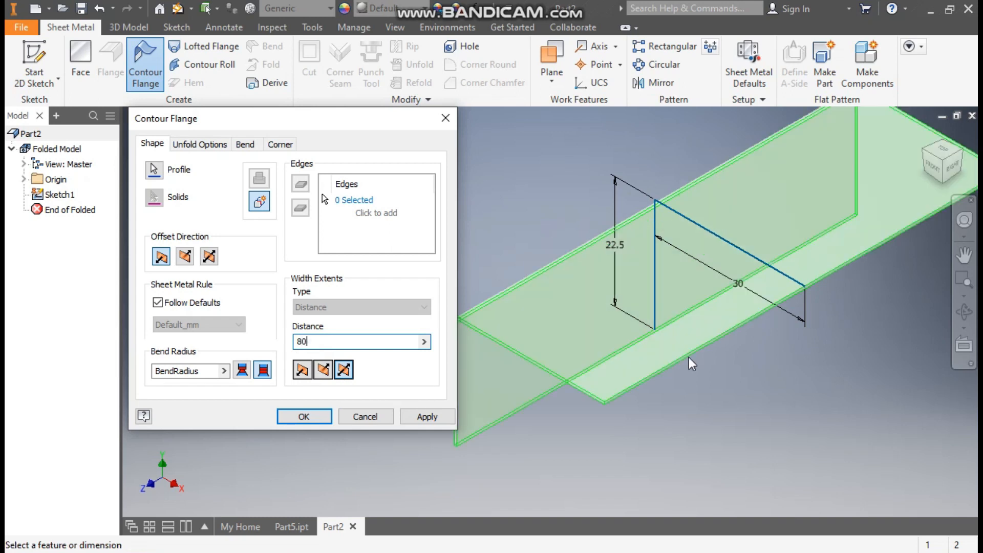
{"action": "scroll", "coordinate": [749, 363], "scroll_direction": "up", "scroll_amount": 1}
{"action": "middle_click_drag", "start_coordinate": [749, 362], "coordinate": [725, 343]}
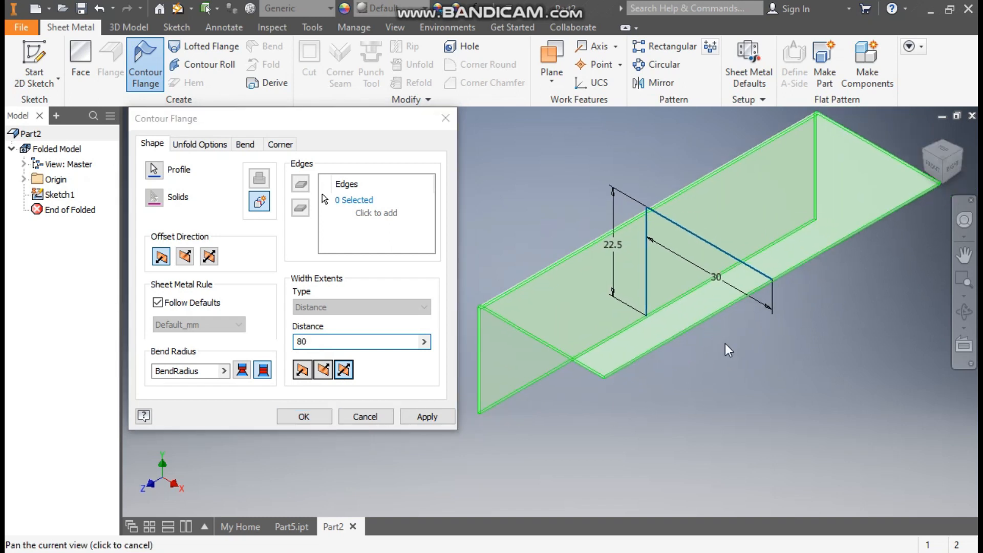
{"action": "left_click", "coordinate": [311, 415]}
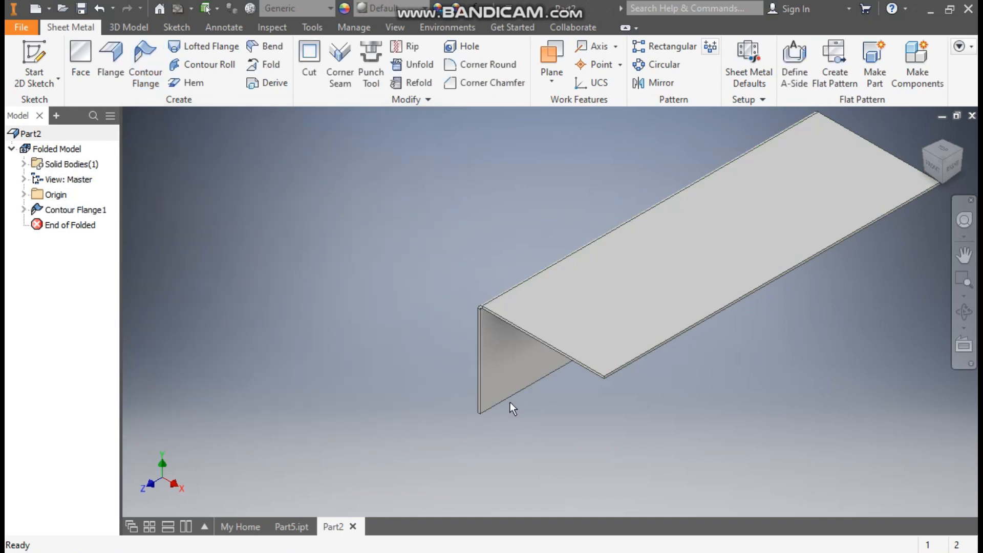
- Override the rule-based thickness in the sheet metal defaults with 1.5 mm and apply it to the part
{"action": "scroll", "coordinate": [757, 357], "scroll_direction": "up", "scroll_amount": 1}
{"action": "middle_click_drag", "start_coordinate": [757, 357], "coordinate": [663, 365]}
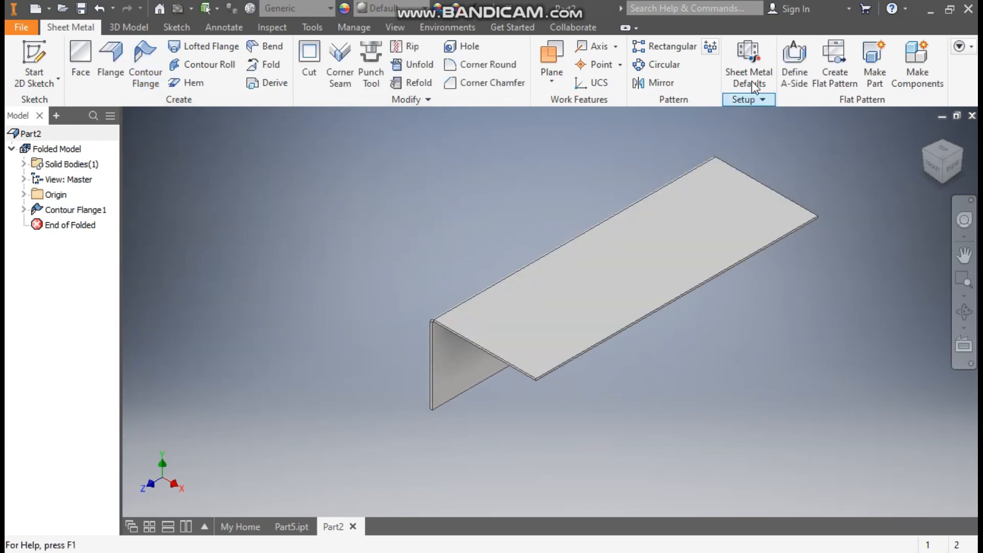
{"action": "left_click", "coordinate": [755, 64]}
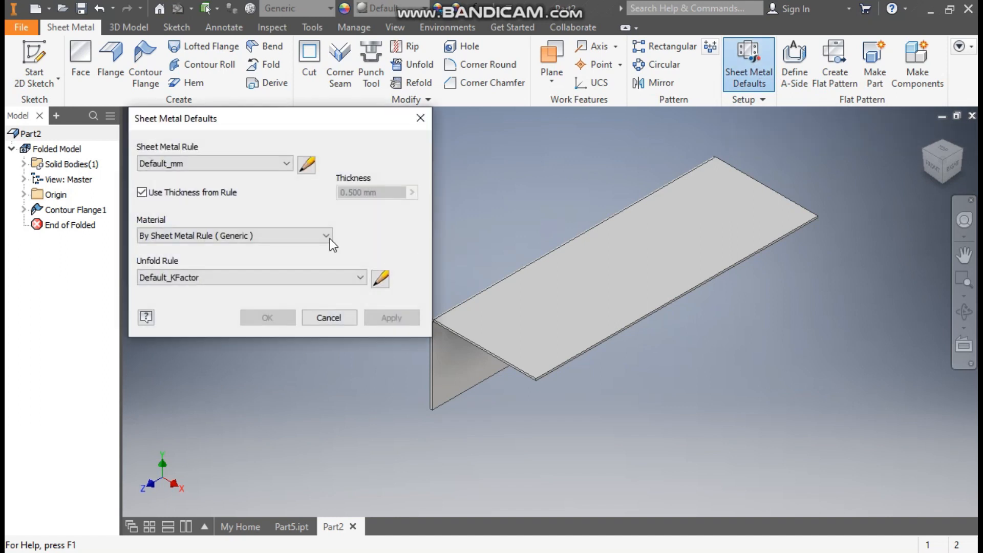
{"action": "left_click", "coordinate": [193, 192]}
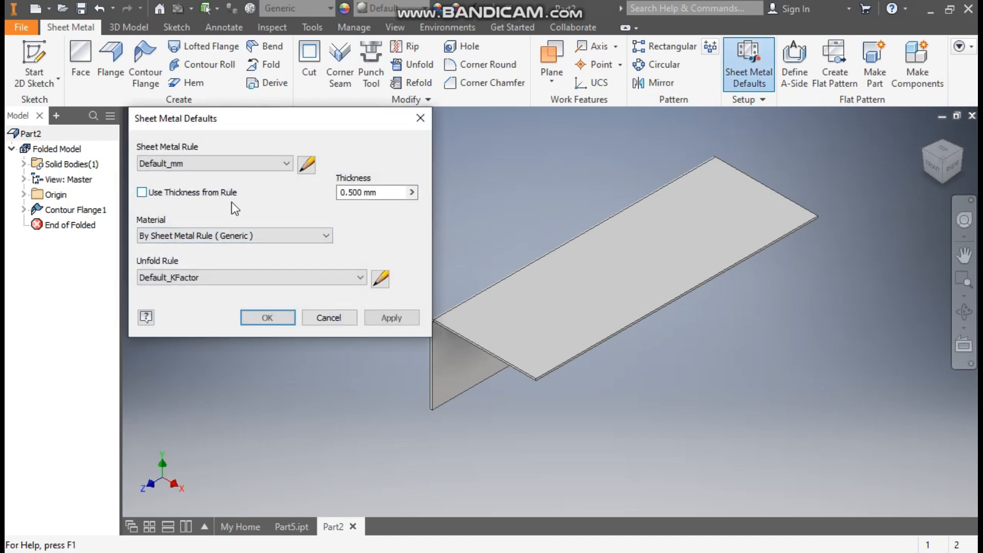
{"action": "double_click", "coordinate": [345, 193]}
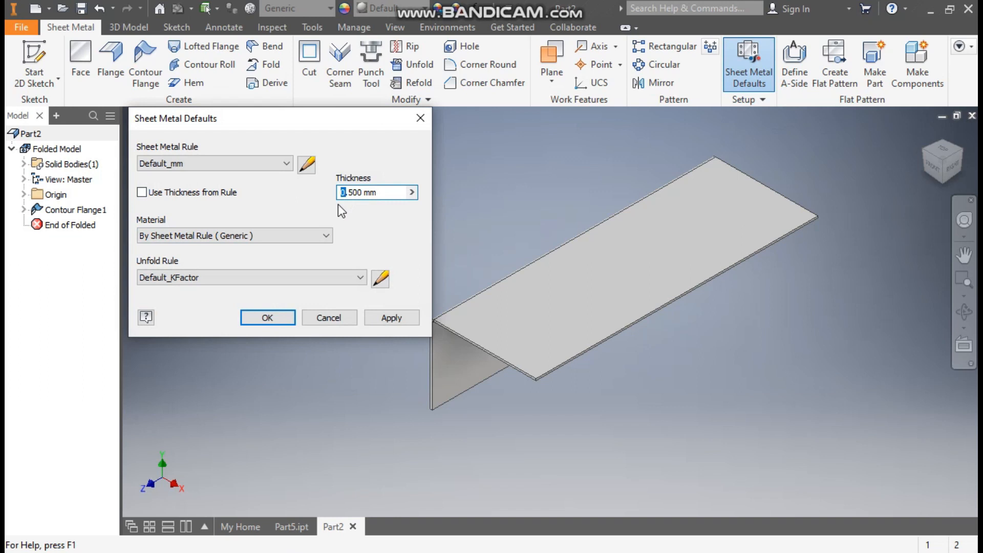
{"action": "type", "text": "1"}
{"action": "left_click", "coordinate": [388, 316]}
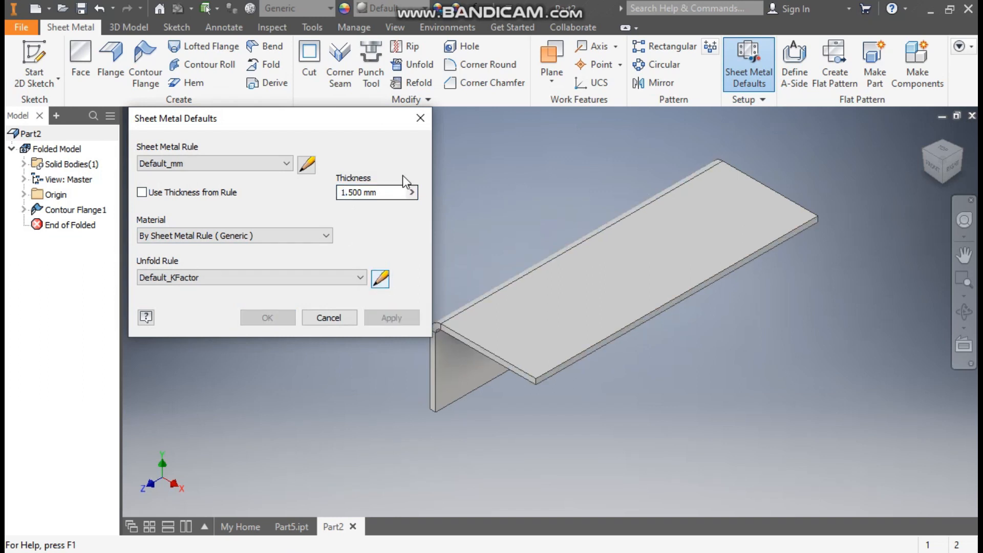
{"action": "left_click", "coordinate": [420, 118]}
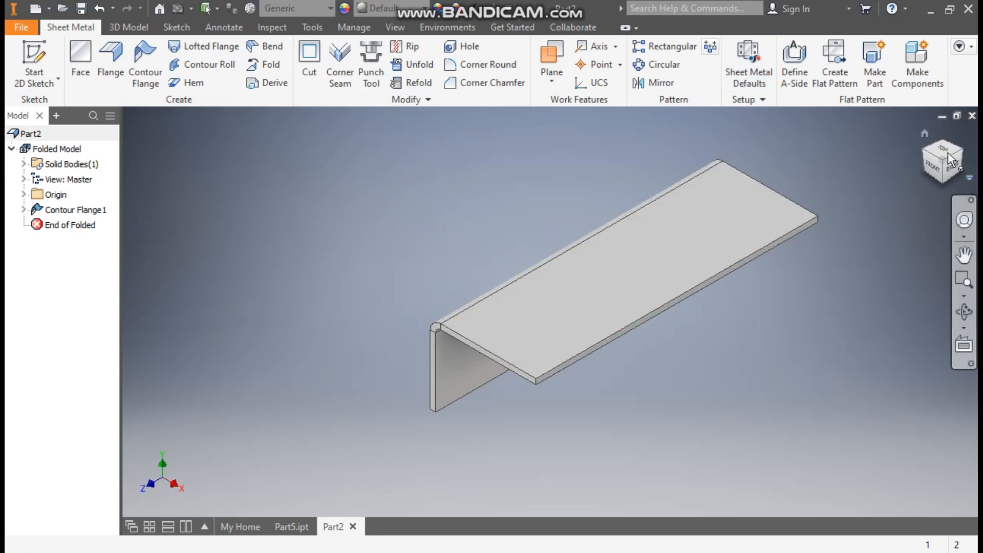
{"action": "left_click", "coordinate": [921, 152]}
{"action": "left_click", "coordinate": [921, 153]}
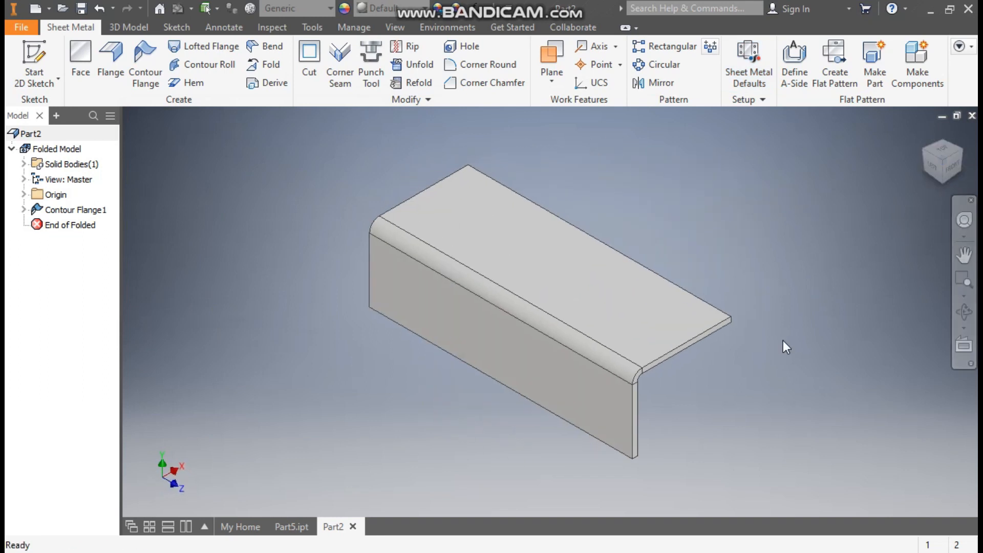
- Start a sketch on the vertical flange's outer face and draw a rectangle about 30 mm wide hanging from its upper edge
{"action": "left_click", "coordinate": [520, 366]}
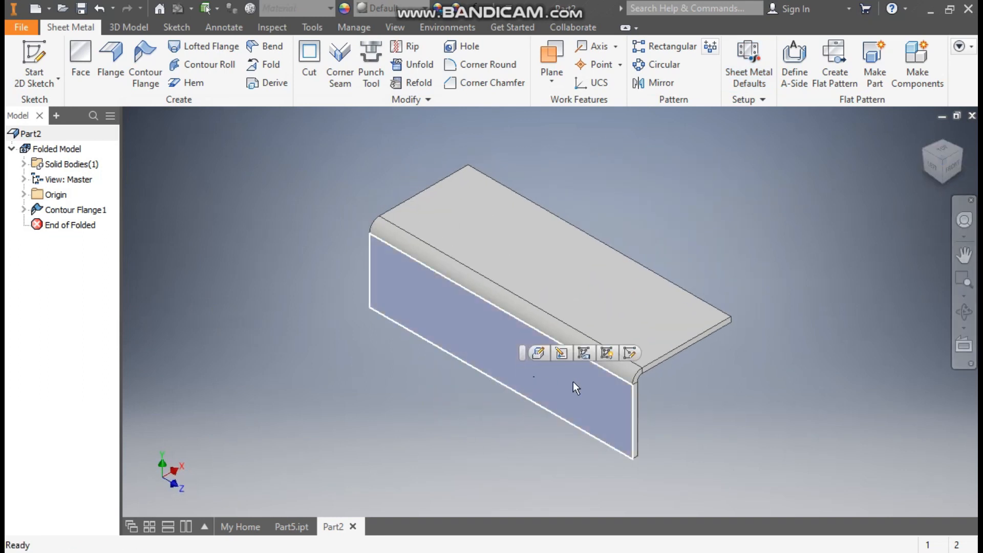
{"action": "left_click", "coordinate": [631, 353]}
{"action": "scroll", "coordinate": [581, 265], "scroll_direction": "down", "scroll_amount": 1}
{"action": "middle_click_drag", "start_coordinate": [581, 264], "coordinate": [584, 282]}
{"action": "left_click", "coordinate": [197, 81]}
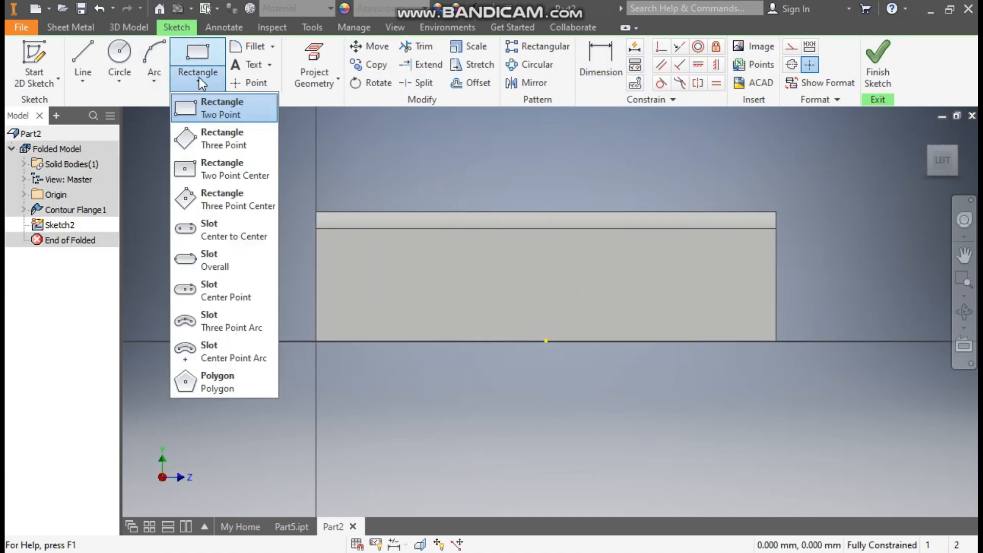
{"action": "left_click", "coordinate": [224, 107]}
{"action": "left_click", "coordinate": [460, 212]}
{"action": "left_click", "coordinate": [635, 276]}
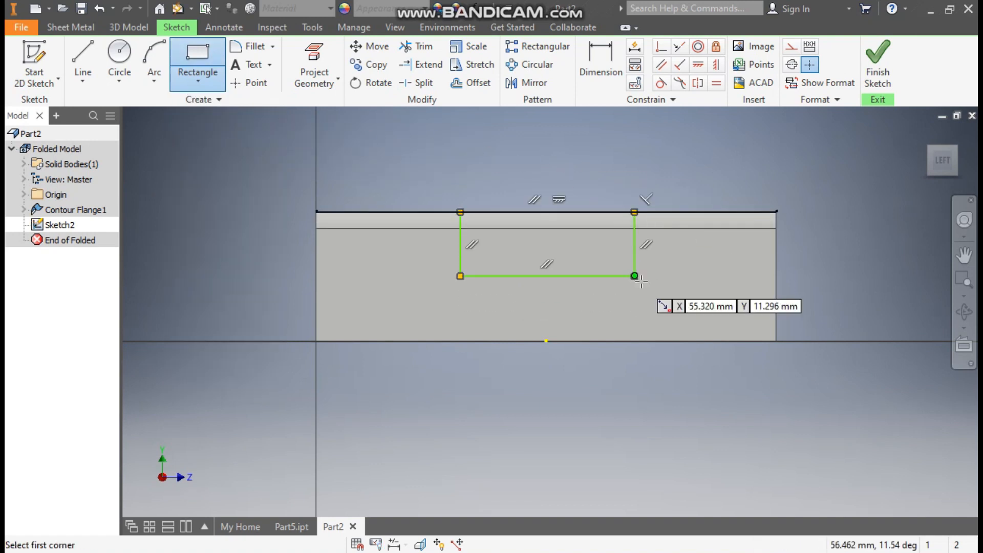
- Dimension the rectangle's lower edge 15 mm above the flange's bottom edge and set the rectangle's width to 25 mm
{"action": "left_click", "coordinate": [595, 64]}
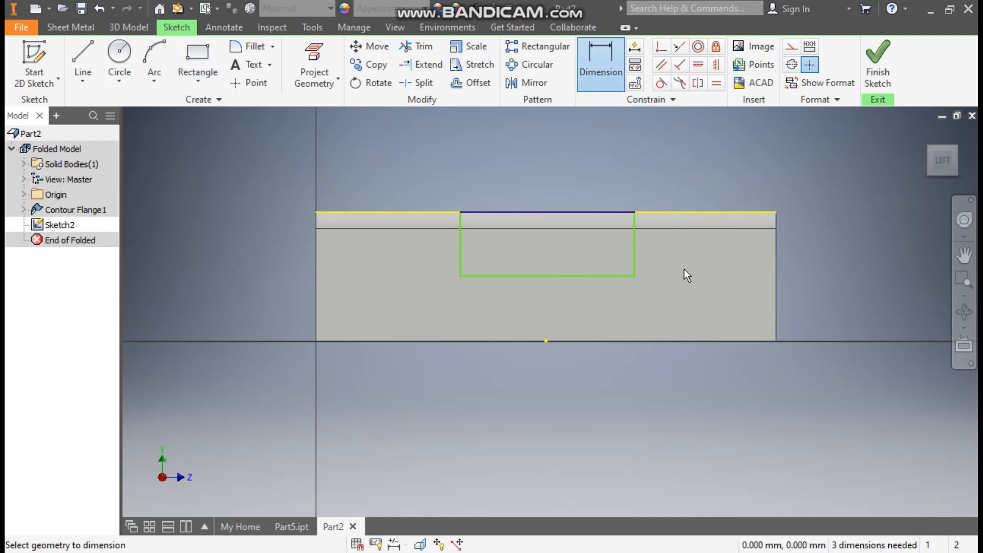
{"action": "left_click", "coordinate": [619, 277]}
{"action": "left_click", "coordinate": [612, 342]}
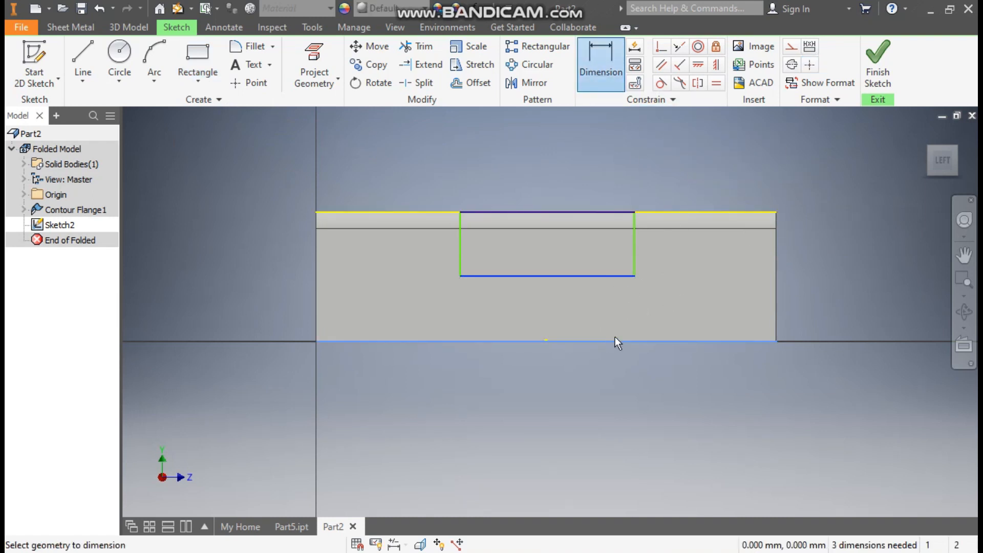
{"action": "left_click", "coordinate": [661, 314]}
{"action": "type", "text": "15"}
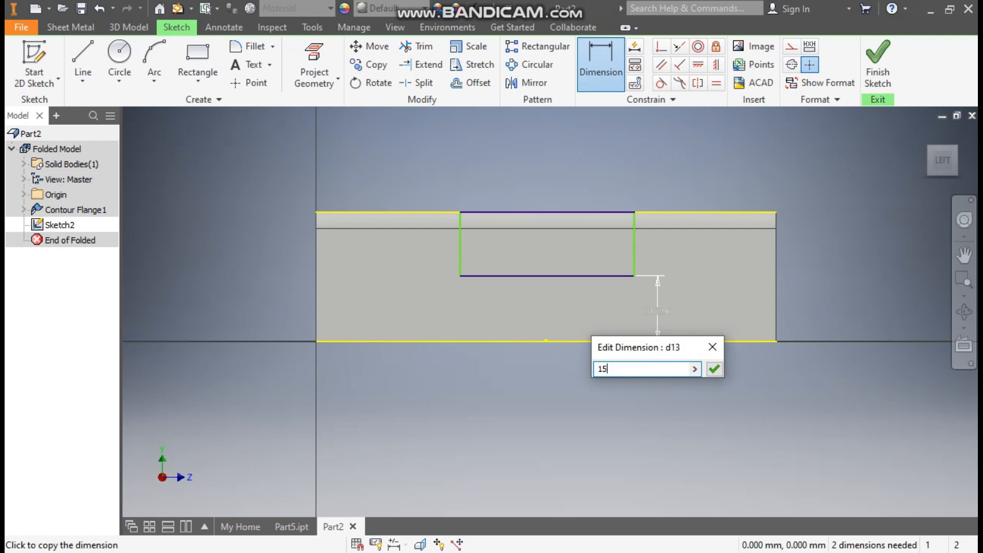
{"action": "key", "text": "Return"}
{"action": "left_click", "coordinate": [558, 263]}
{"action": "left_click", "coordinate": [557, 283]}
{"action": "type", "text": "25"}
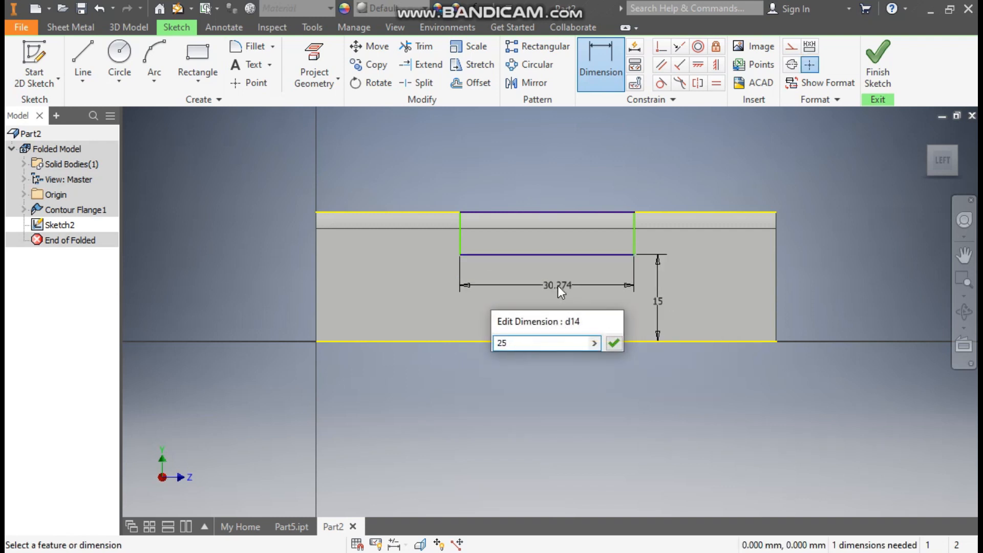
{"action": "key", "text": "Return"}
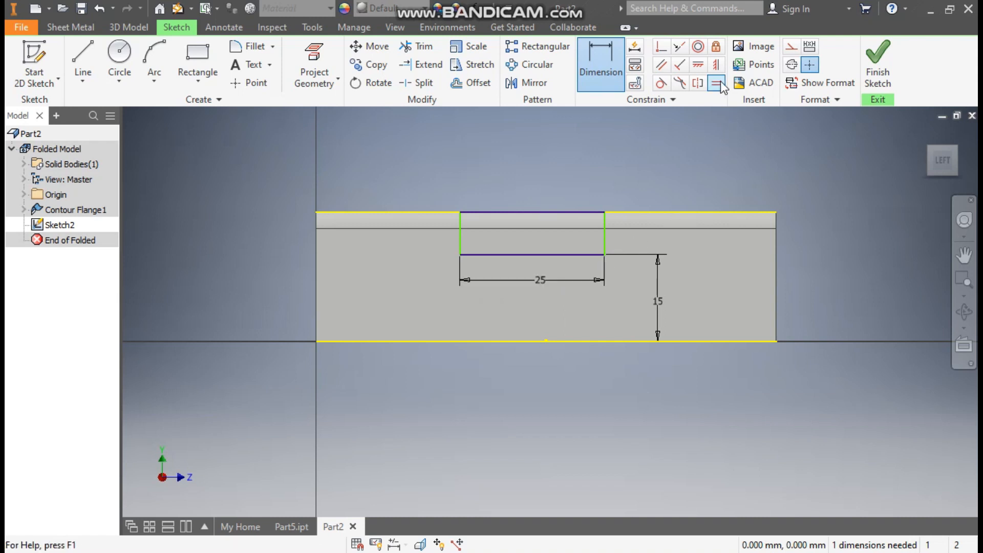
- Center the rectangle by vertically aligning the midpoint of its lower edge with the midpoint of the flange's bottom edge
{"action": "left_click", "coordinate": [716, 67]}
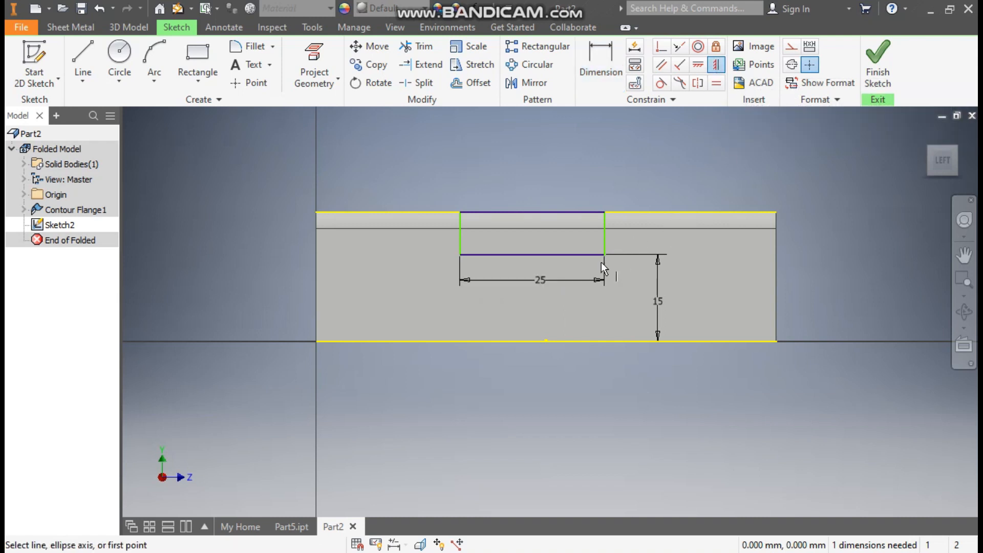
{"action": "left_click", "coordinate": [533, 254]}
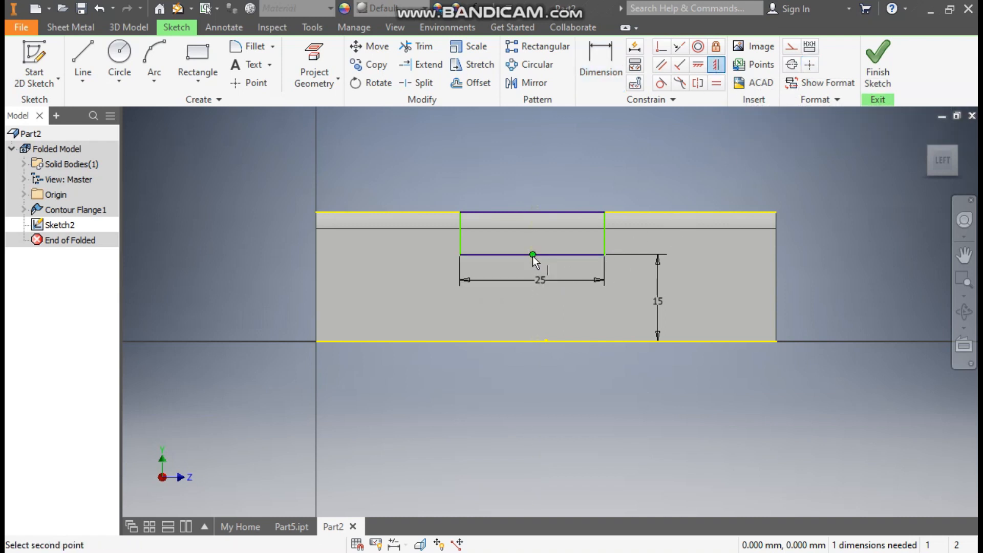
{"action": "left_click", "coordinate": [548, 341]}
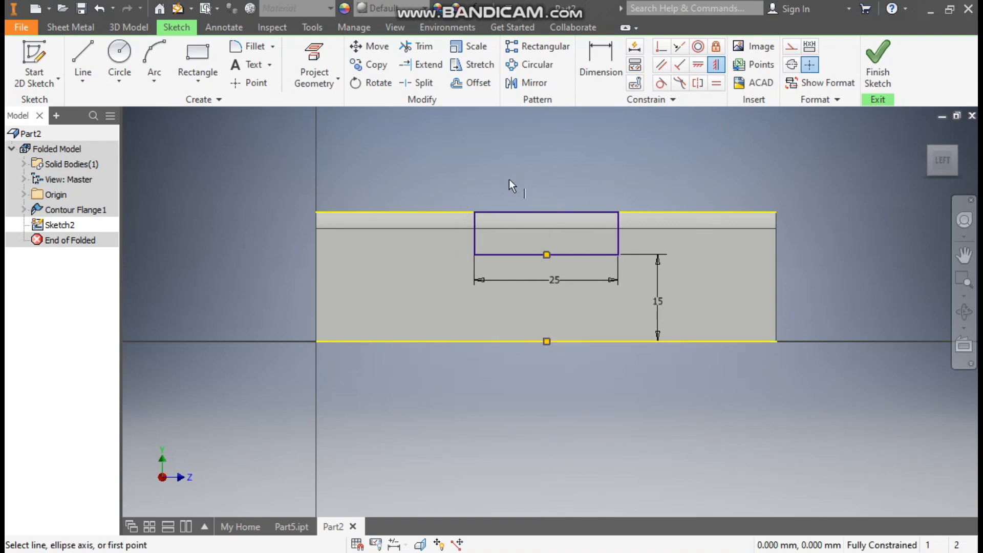
- Extrude the rectangle as a cut 20 mm deep into the part, through the bend and upper flange
{"action": "left_click", "coordinate": [124, 26]}
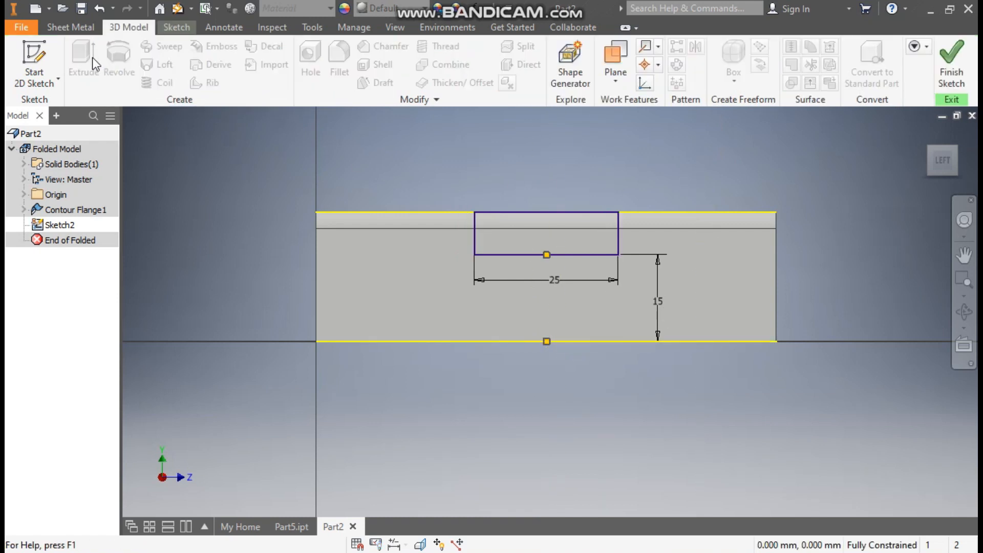
{"action": "left_click", "coordinate": [84, 62]}
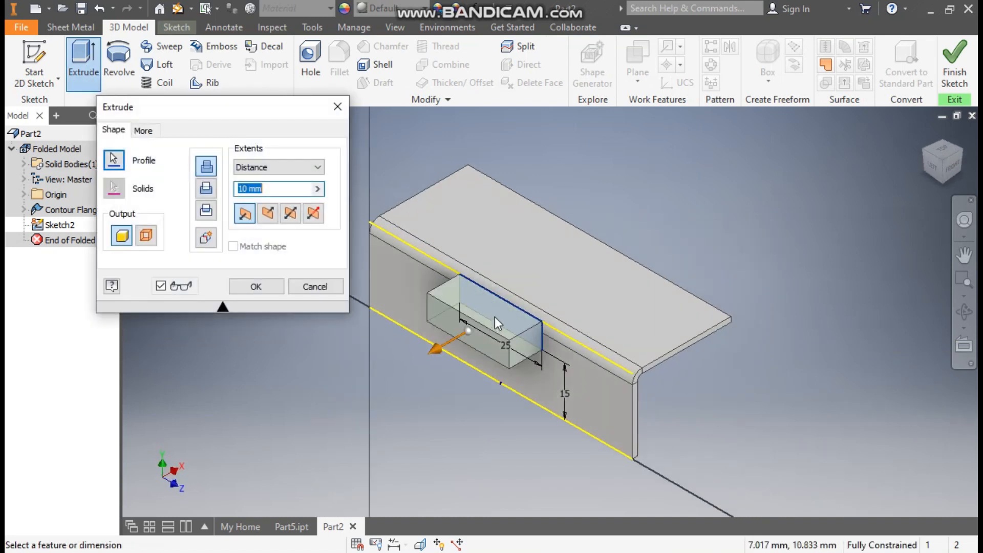
{"action": "left_click", "coordinate": [267, 215]}
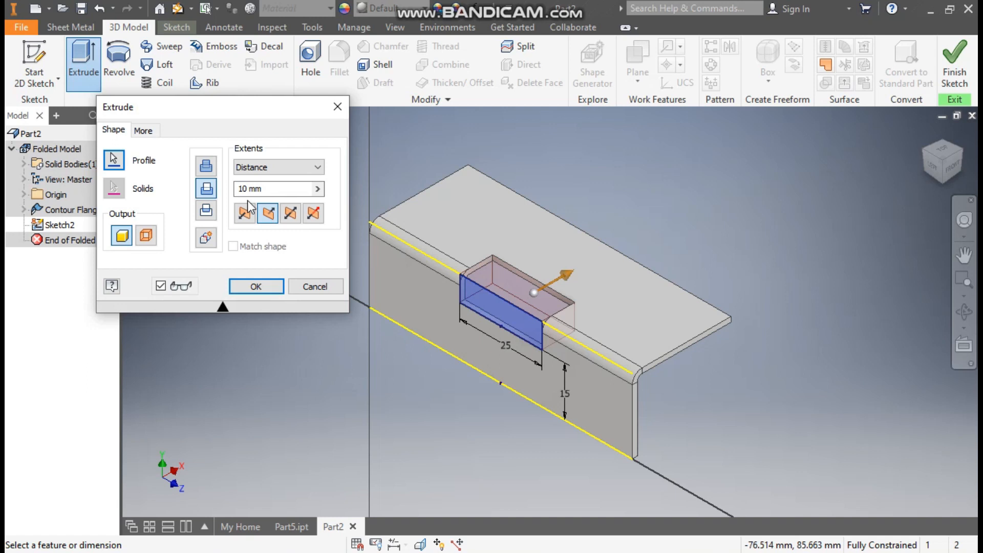
{"action": "left_click_drag", "start_coordinate": [255, 195], "coordinate": [229, 199]}
{"action": "type", "text": "20"}
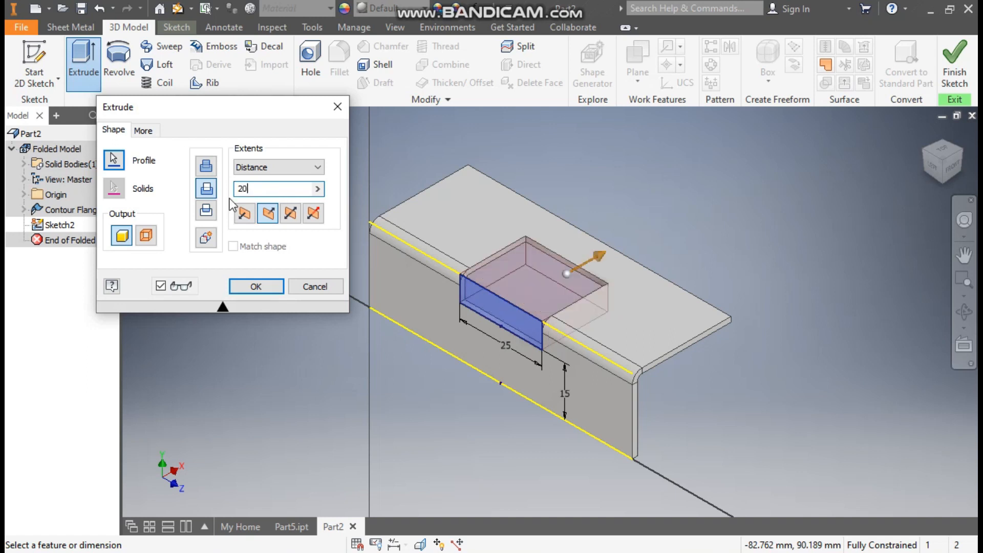
{"action": "left_click", "coordinate": [266, 288]}
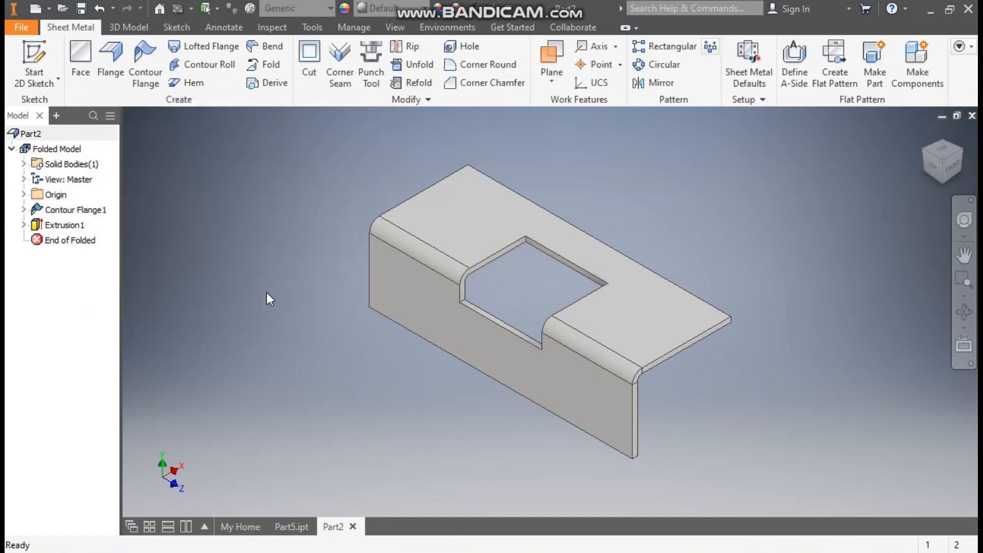
- Examine the tab with holes on the reference part Part5.ipt from its other side and return to Part2
{"action": "left_click", "coordinate": [289, 525]}
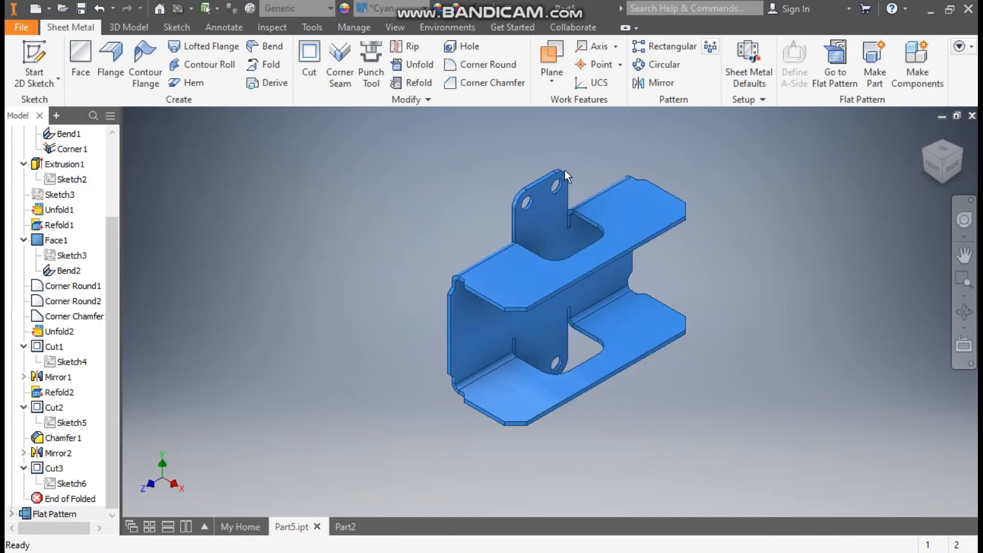
{"action": "left_click", "coordinate": [921, 151]}
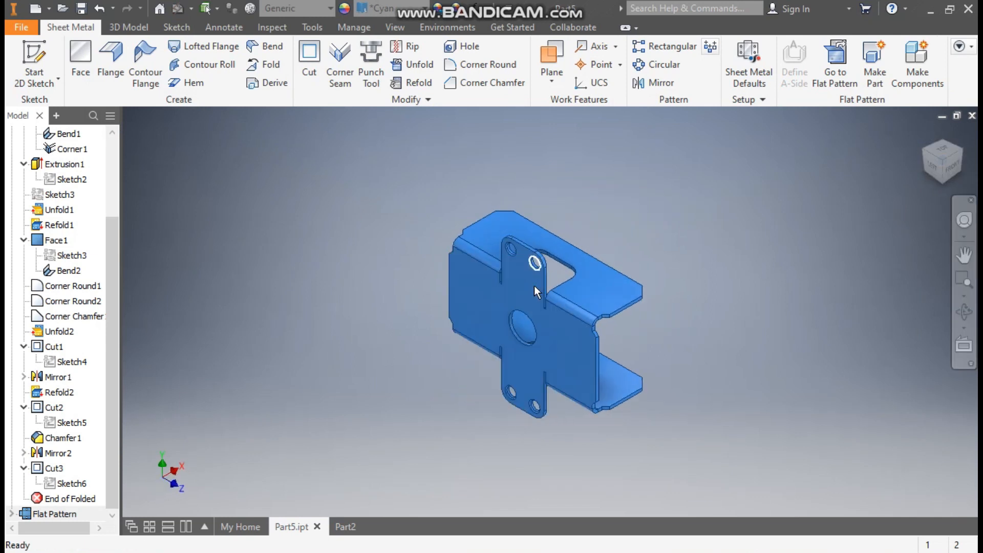
{"action": "left_click", "coordinate": [344, 526]}
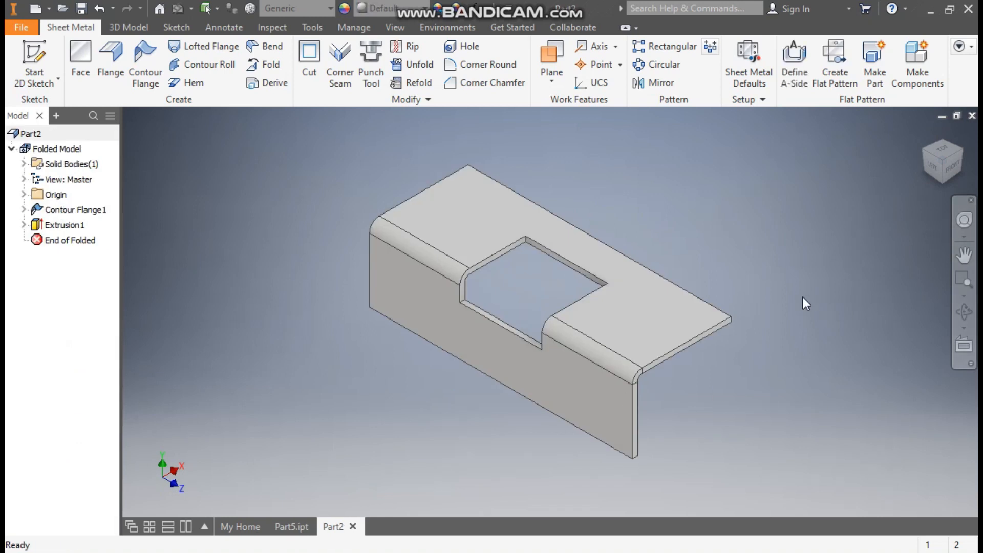
- Create a sketch on the vertical flange's outer face and finish it without drawing any geometry
{"action": "left_click", "coordinate": [459, 343]}
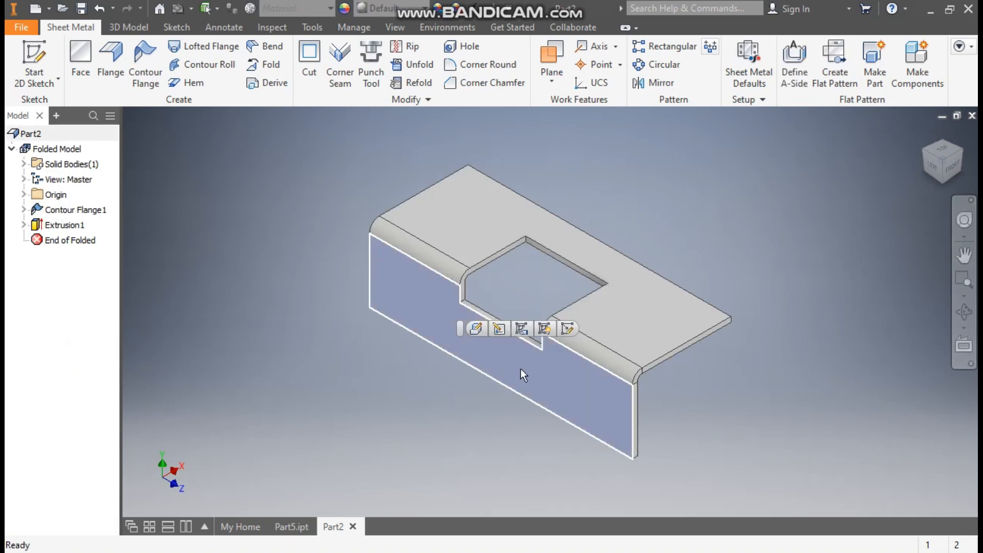
{"action": "left_click", "coordinate": [566, 330]}
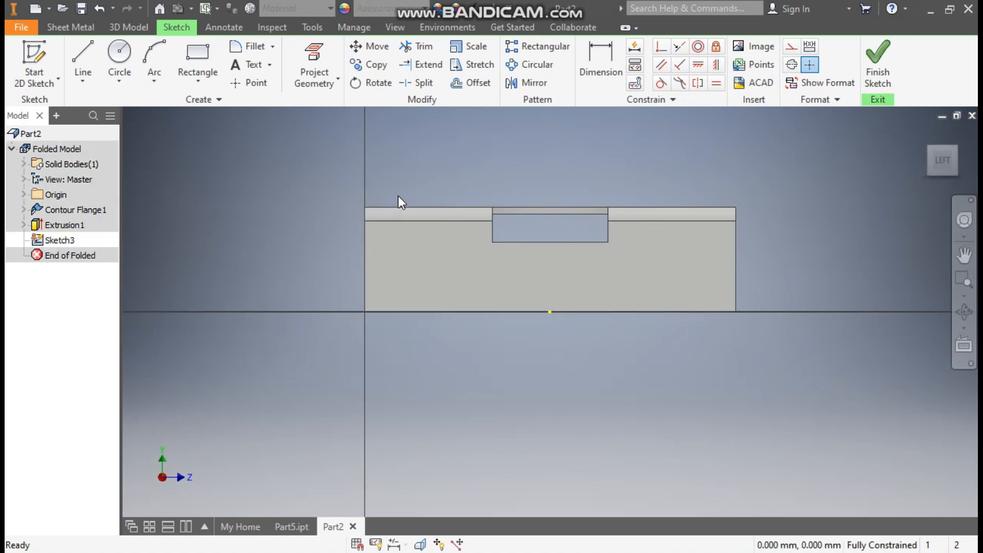
{"action": "left_click", "coordinate": [878, 72]}
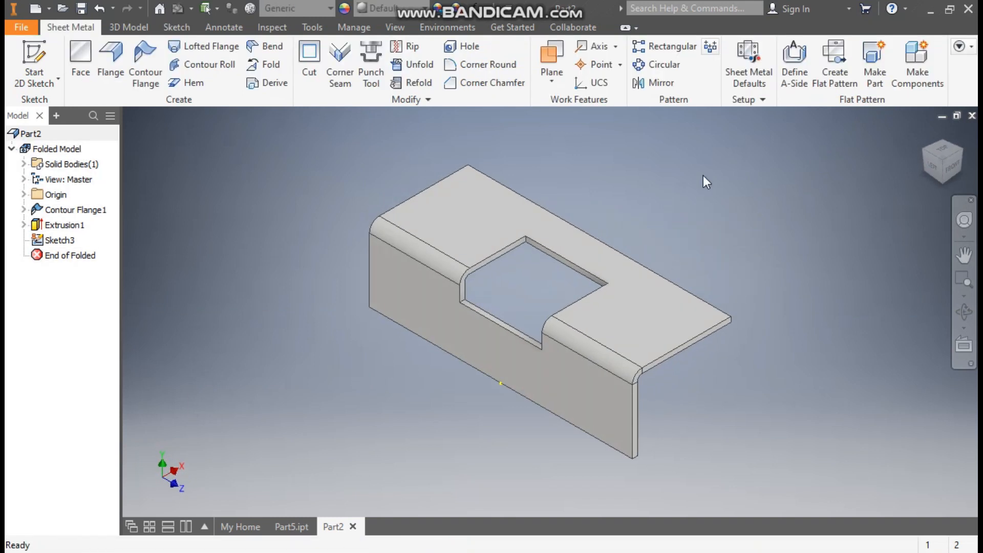
- Unfold all bends of the part, using the vertical flange's outer face as the stationary reference
{"action": "left_click", "coordinate": [420, 66]}
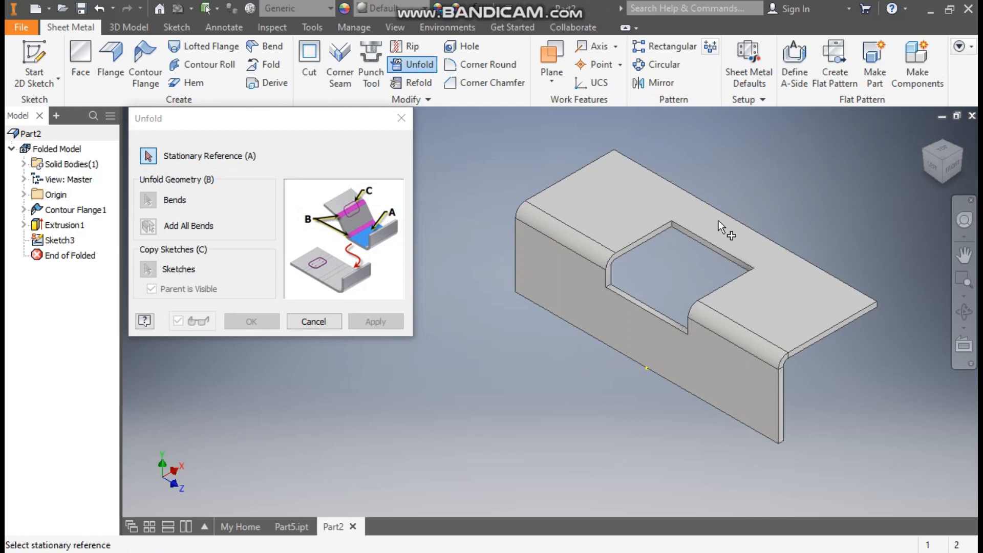
{"action": "left_click", "coordinate": [557, 287]}
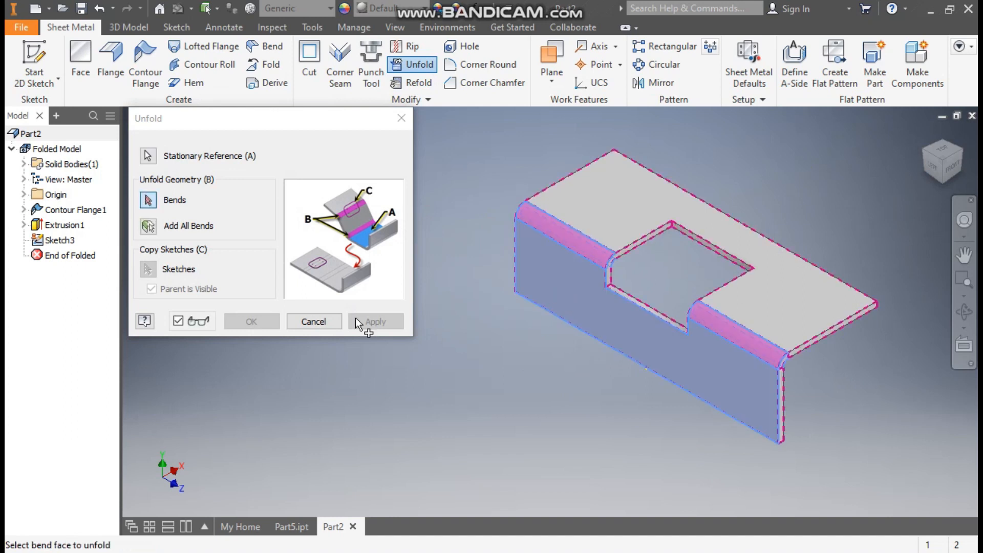
{"action": "left_click", "coordinate": [148, 226]}
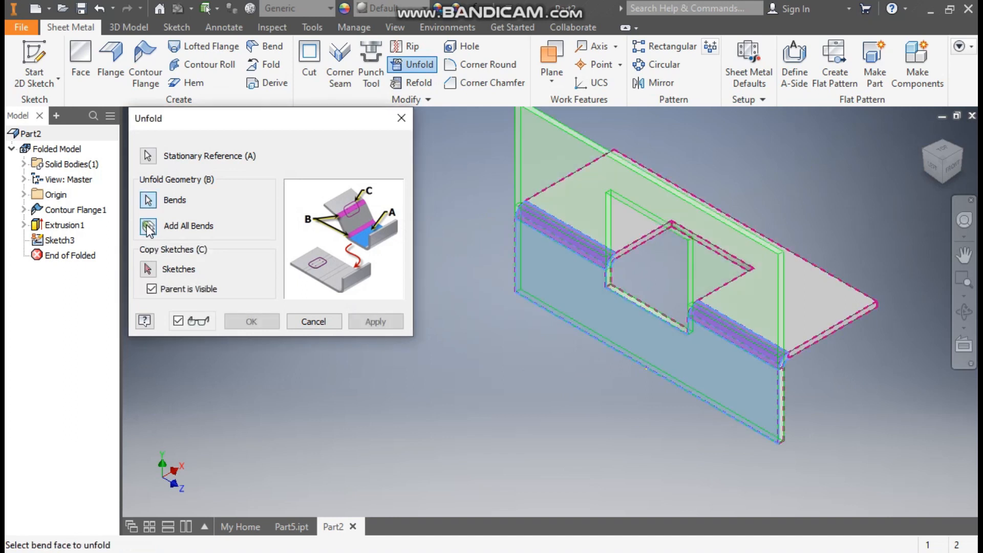
{"action": "left_click", "coordinate": [238, 324]}
- Measure the distance between the lower and upper inner faces of the rectangular cutout in the unfolded sheet
{"action": "scroll", "coordinate": [699, 353], "scroll_direction": "down", "scroll_amount": 3}
{"action": "middle_click_drag", "start_coordinate": [684, 383], "coordinate": [620, 407]}
{"action": "scroll", "coordinate": [628, 412], "scroll_direction": "up", "scroll_amount": 2}
{"action": "scroll", "coordinate": [620, 407], "scroll_direction": "up", "scroll_amount": 5}
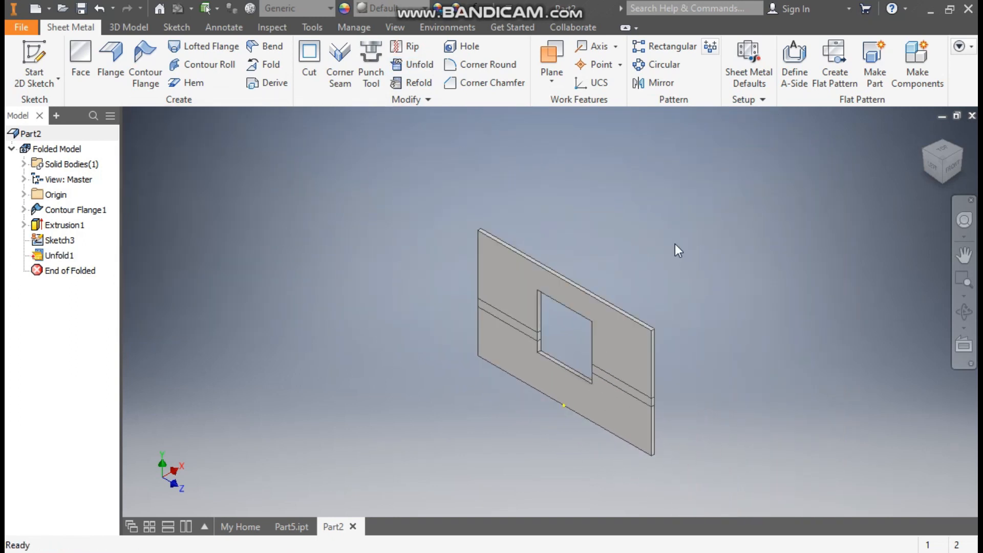
{"action": "scroll", "coordinate": [563, 395], "scroll_direction": "down", "scroll_amount": 5}
{"action": "left_click_drag", "start_coordinate": [558, 368], "coordinate": [529, 351]}
{"action": "key", "text": "Escape"}
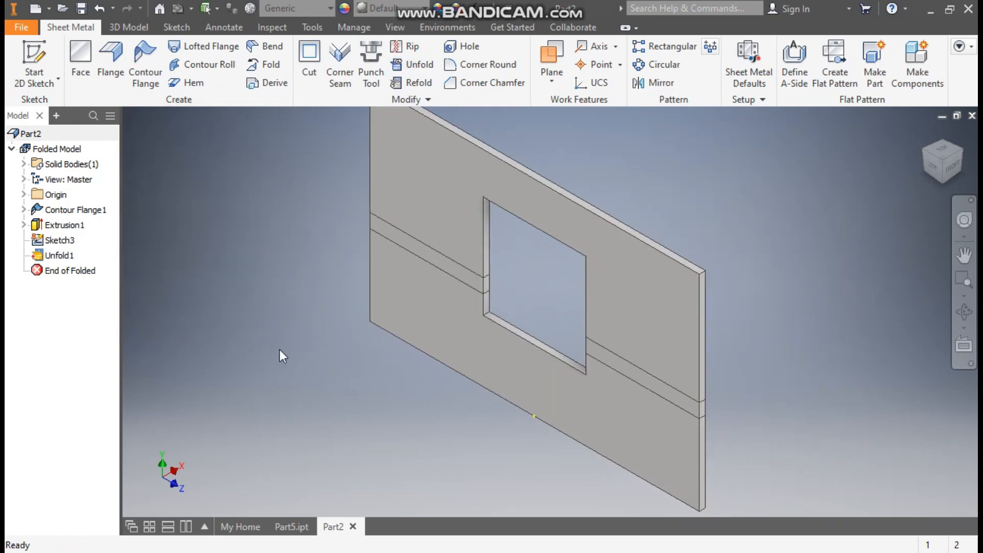
{"action": "left_click", "coordinate": [272, 27]}
{"action": "left_click", "coordinate": [32, 63]}
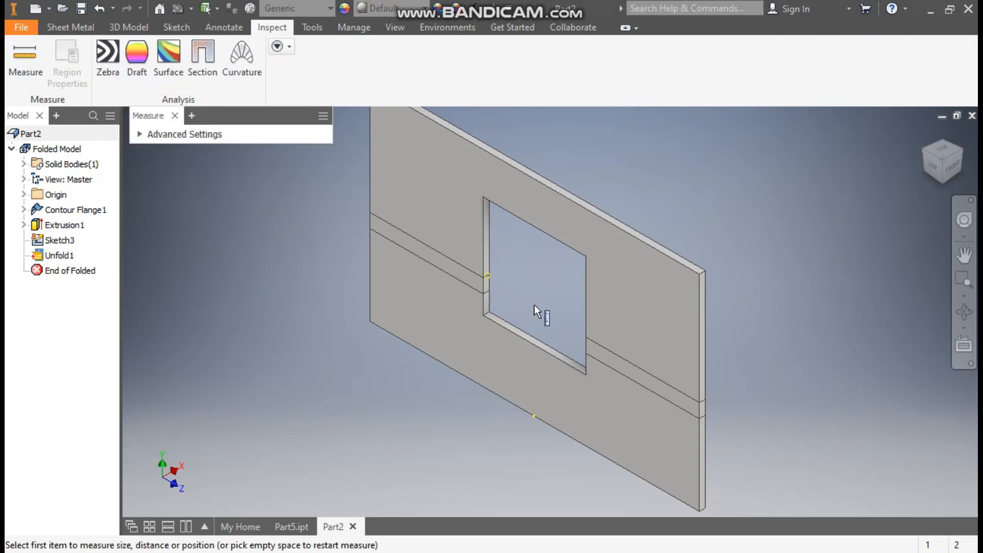
{"action": "scroll", "coordinate": [545, 339], "scroll_direction": "down", "scroll_amount": 5}
{"action": "scroll", "coordinate": [557, 283], "scroll_direction": "down", "scroll_amount": 5}
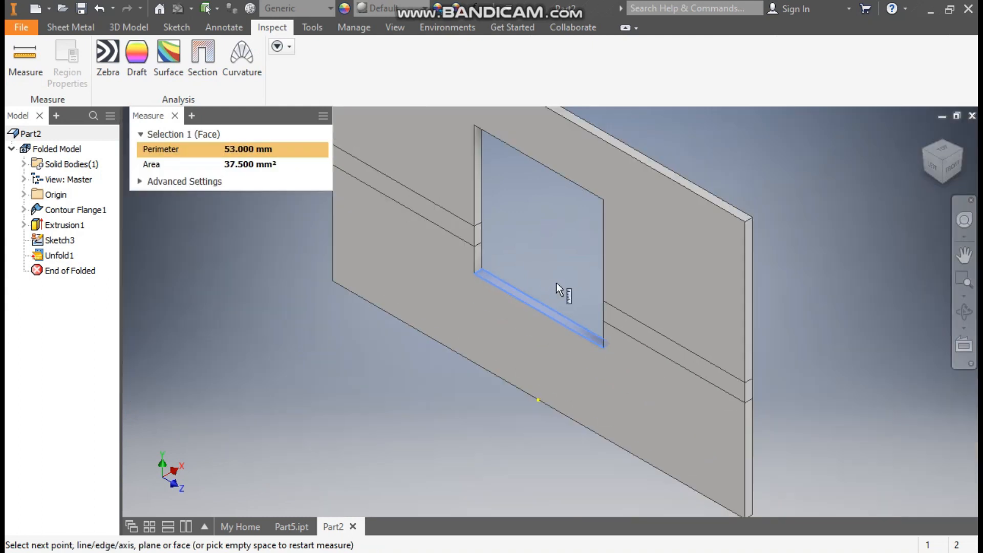
{"action": "middle_click_drag", "start_coordinate": [556, 283], "coordinate": [583, 124], "text": "shift"}
{"action": "scroll", "coordinate": [582, 126], "scroll_direction": "up", "scroll_amount": 3}
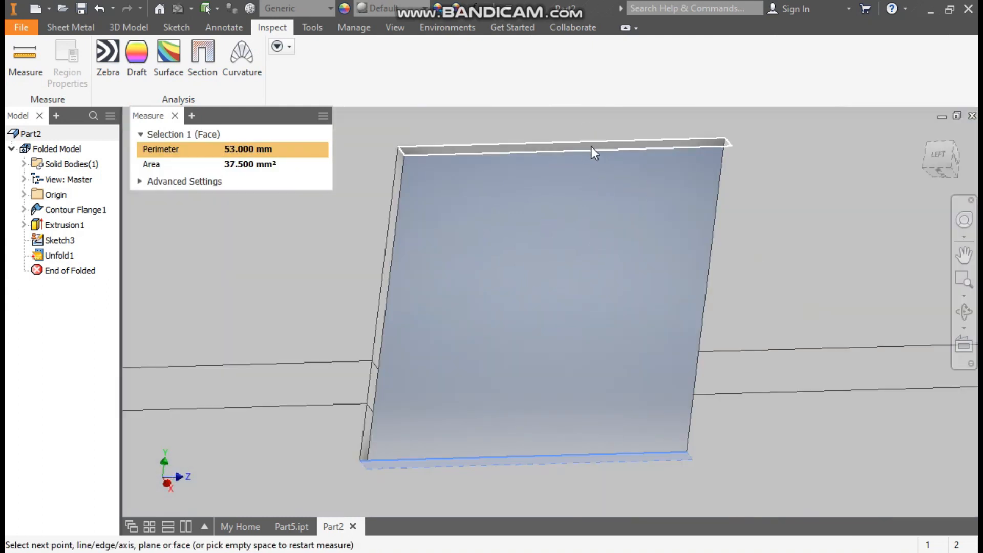
{"action": "left_click", "coordinate": [591, 146]}
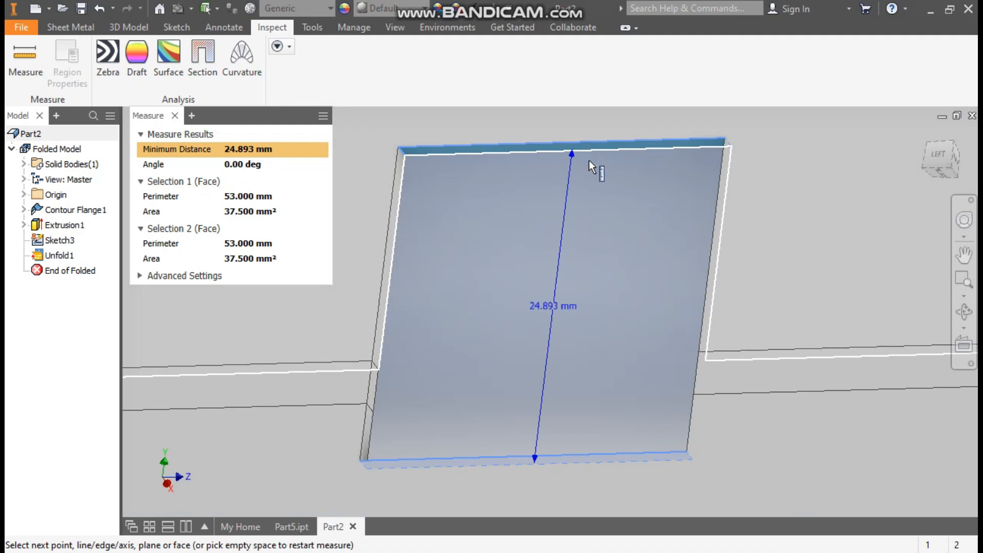
- Copy the measured minimum distance of the cutout to the clipboard and end the measurement
{"action": "right_click", "coordinate": [255, 150]}
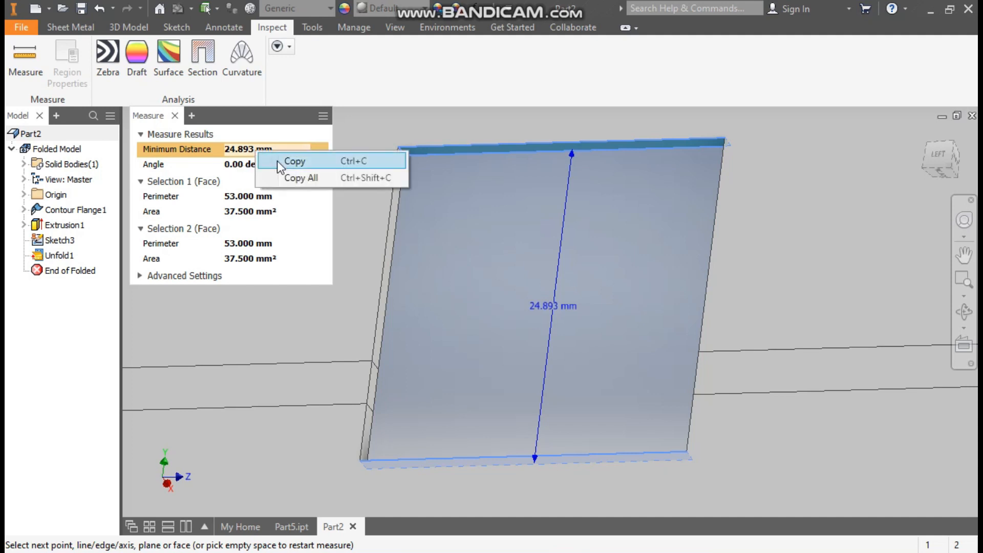
{"action": "left_click", "coordinate": [278, 162]}
{"action": "scroll", "coordinate": [622, 189], "scroll_direction": "down", "scroll_amount": 5}
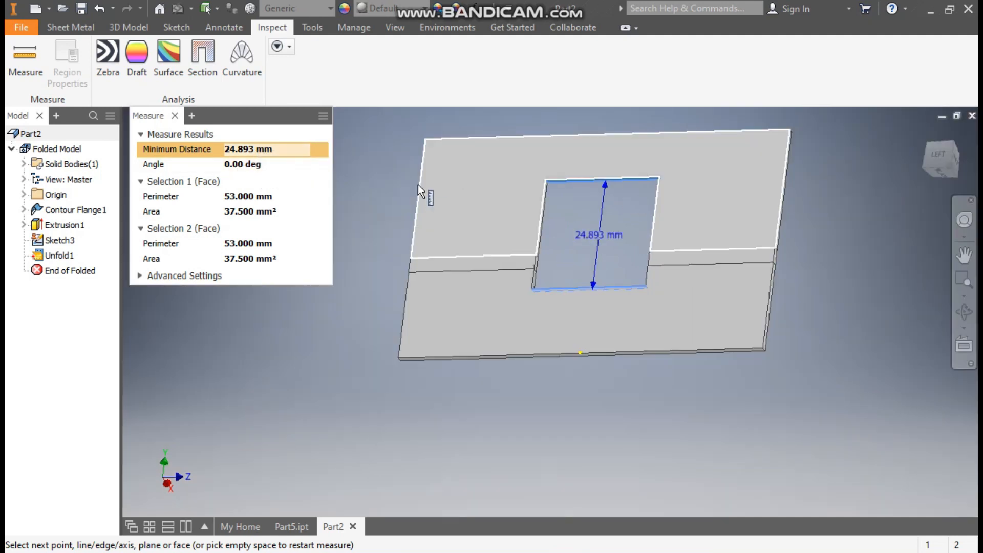
{"action": "key", "text": "Escape"}
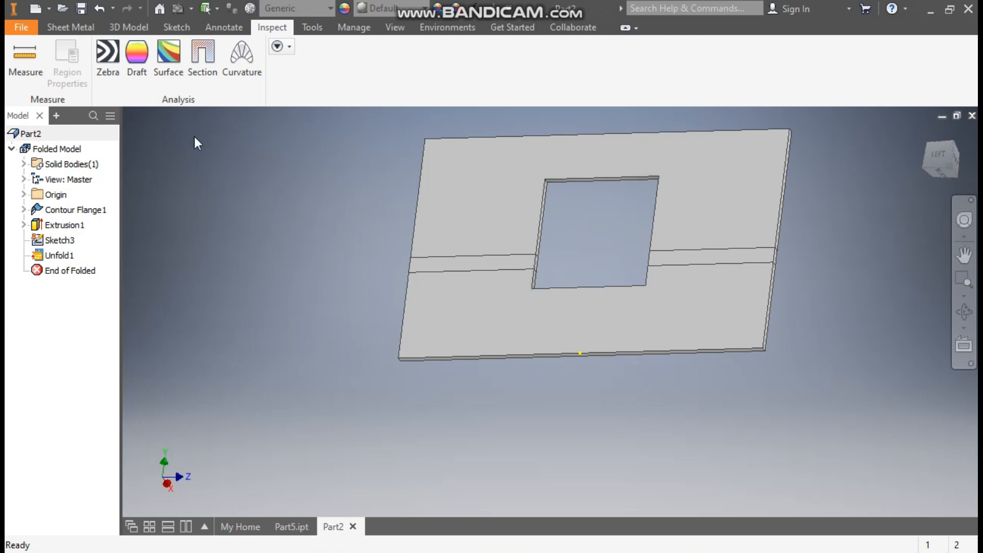
{"action": "left_click", "coordinate": [72, 28]}
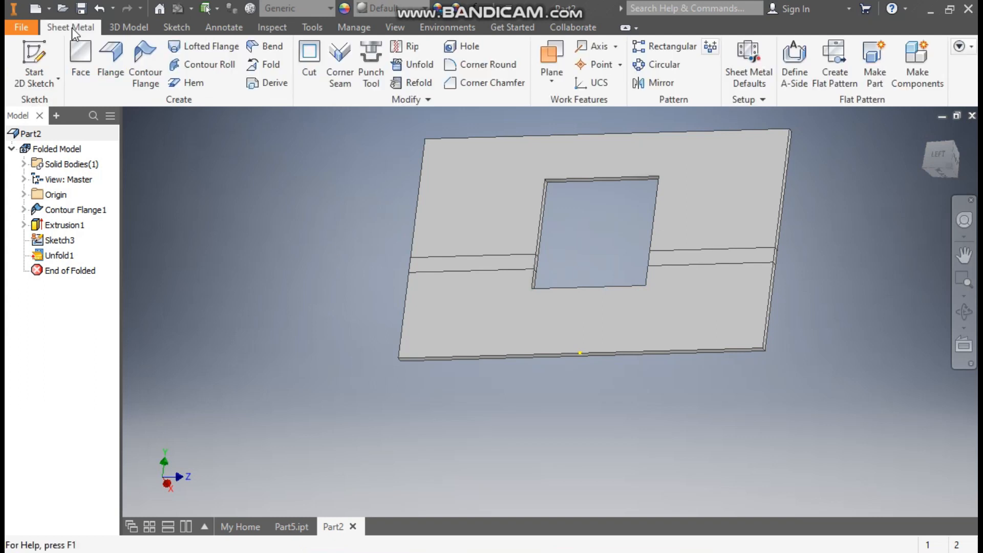
- Refold all unfolded bends of the part, using the lower flange's outer face as the stationary reference
{"action": "left_click", "coordinate": [415, 84]}
{"action": "left_click", "coordinate": [545, 321]}
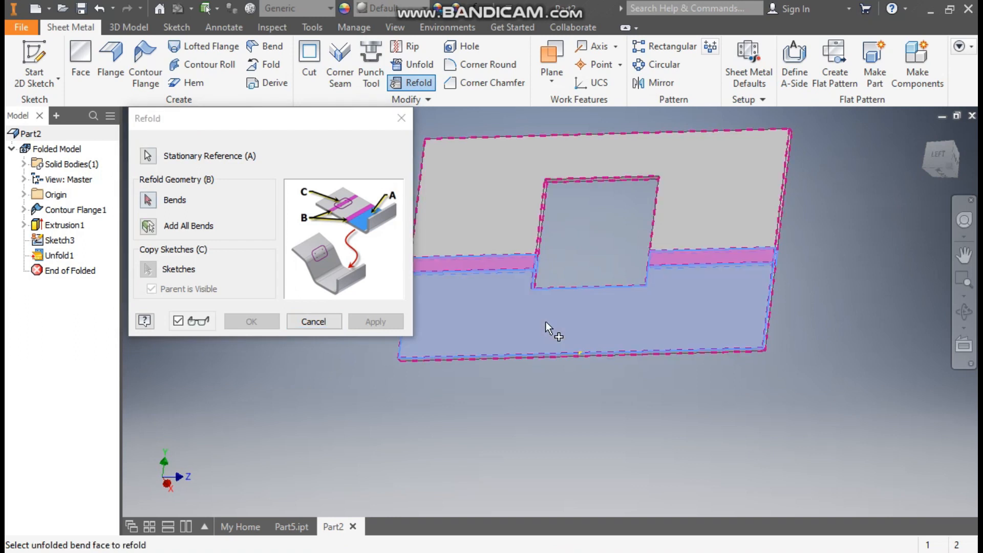
{"action": "left_click", "coordinate": [149, 227]}
{"action": "left_click", "coordinate": [241, 320]}
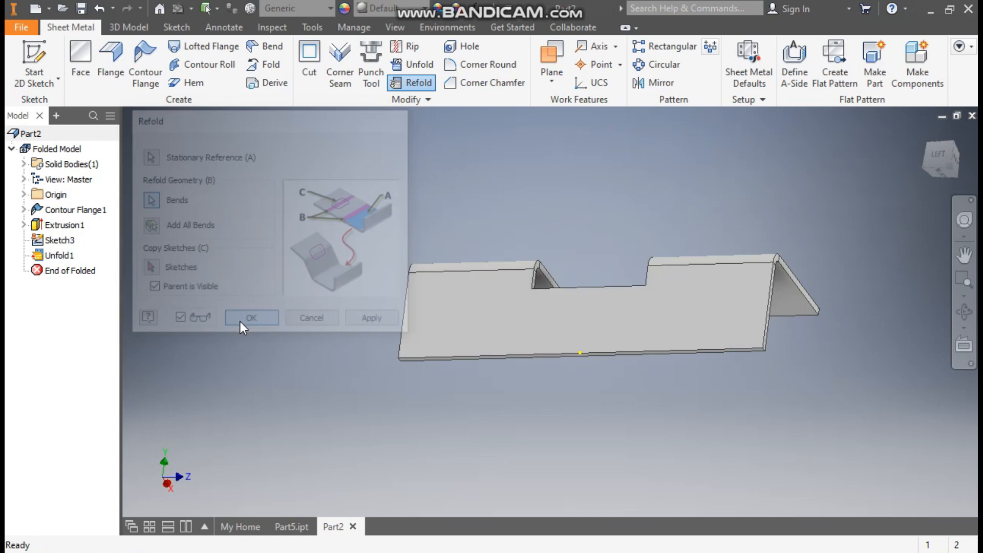
{"action": "left_click", "coordinate": [927, 133]}
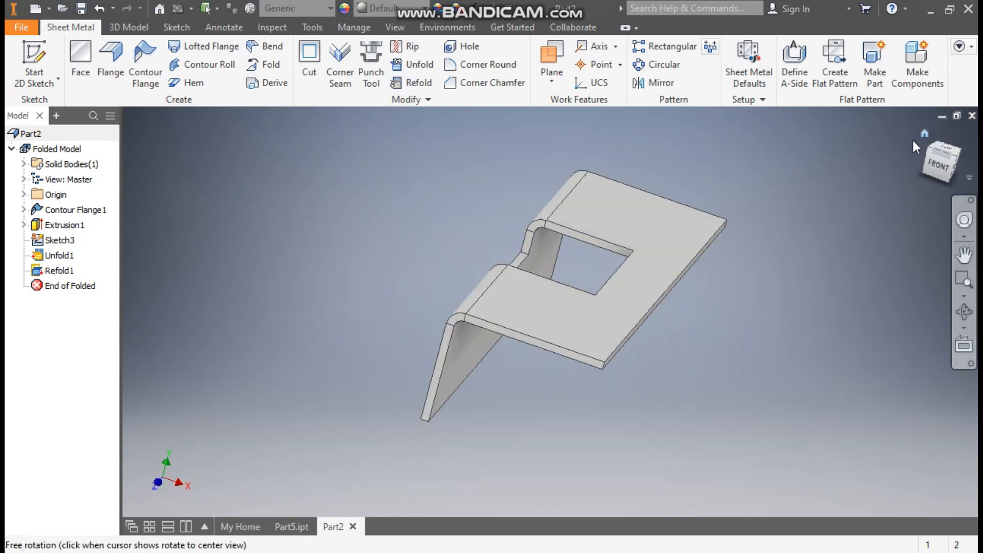
{"action": "left_click", "coordinate": [919, 151]}
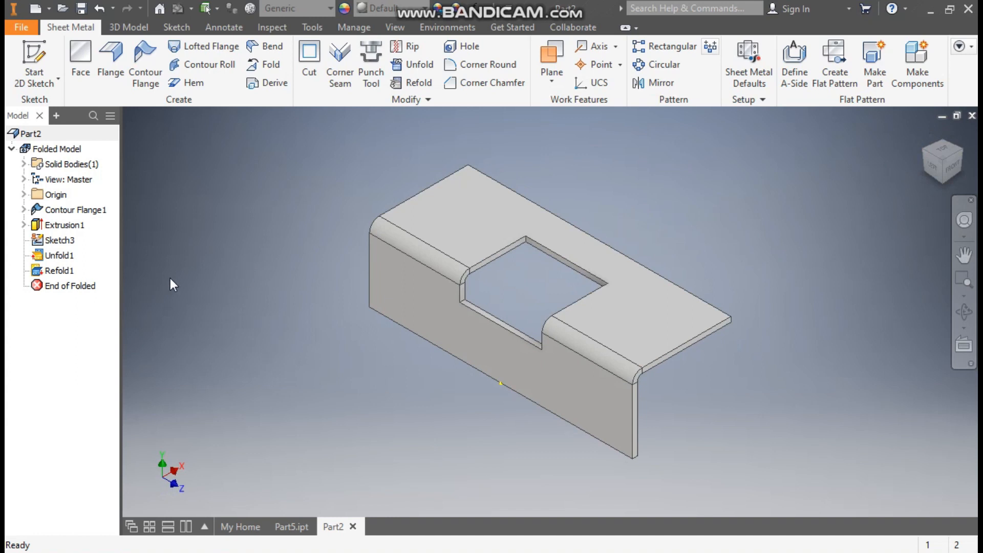
- Move the empty Sketch3 below Refold1 in the feature history and open it for editing
{"action": "left_click", "coordinate": [58, 242]}
{"action": "left_click_drag", "start_coordinate": [72, 275], "coordinate": [72, 279]}
{"action": "double_click", "coordinate": [60, 270]}
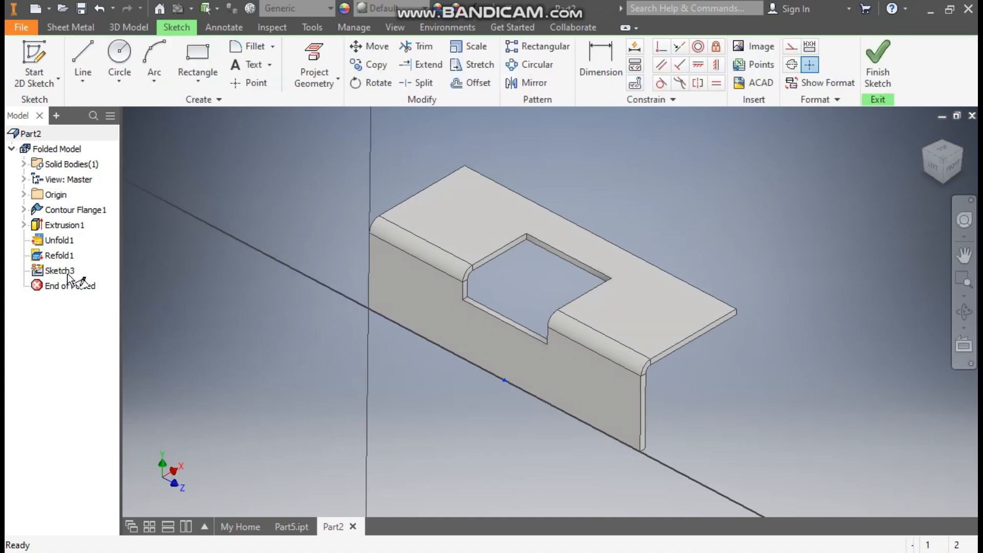
- Sketch a two-point rectangle about 24 mm tall, rising from the cutout's lower edge on the vertical flange
{"action": "left_click", "coordinate": [194, 82]}
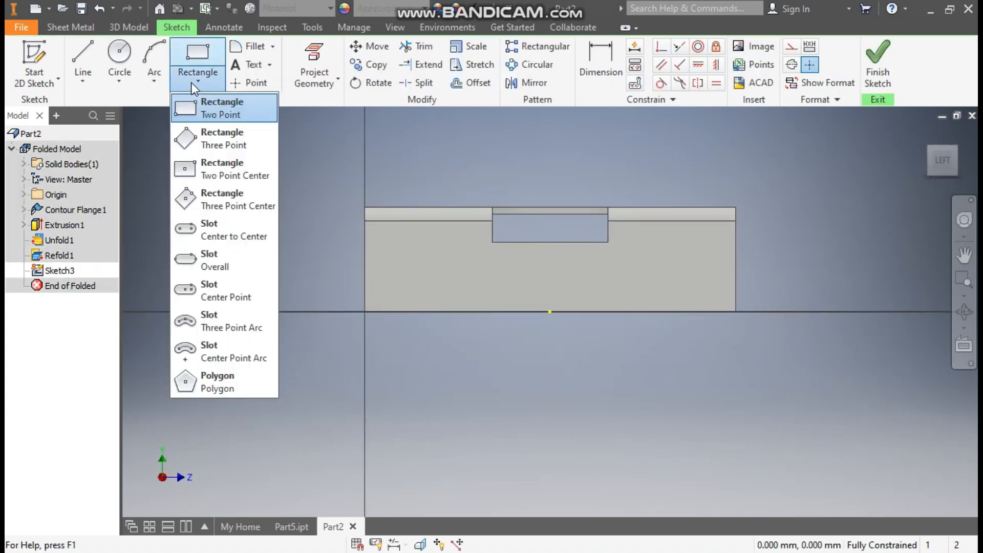
{"action": "left_click", "coordinate": [219, 110]}
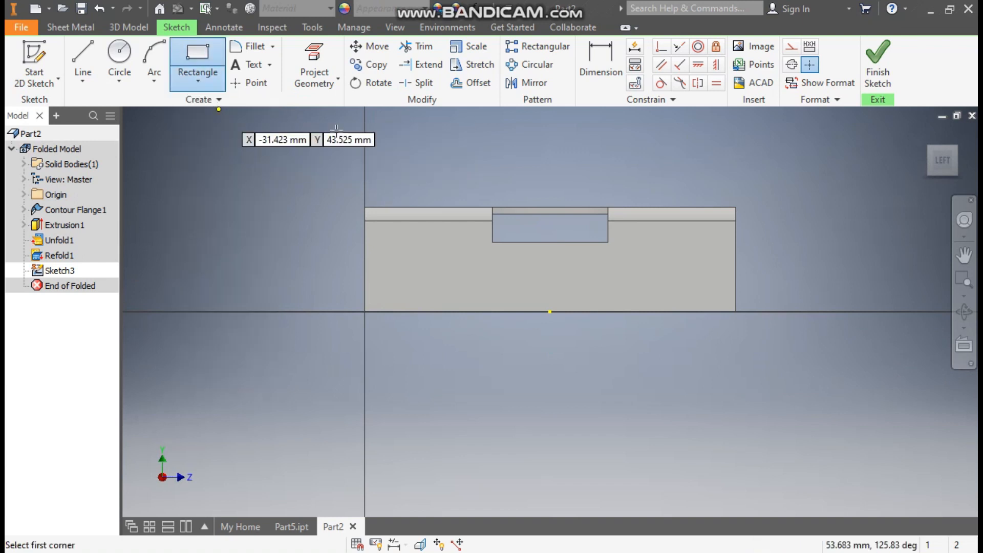
{"action": "left_click", "coordinate": [503, 242]}
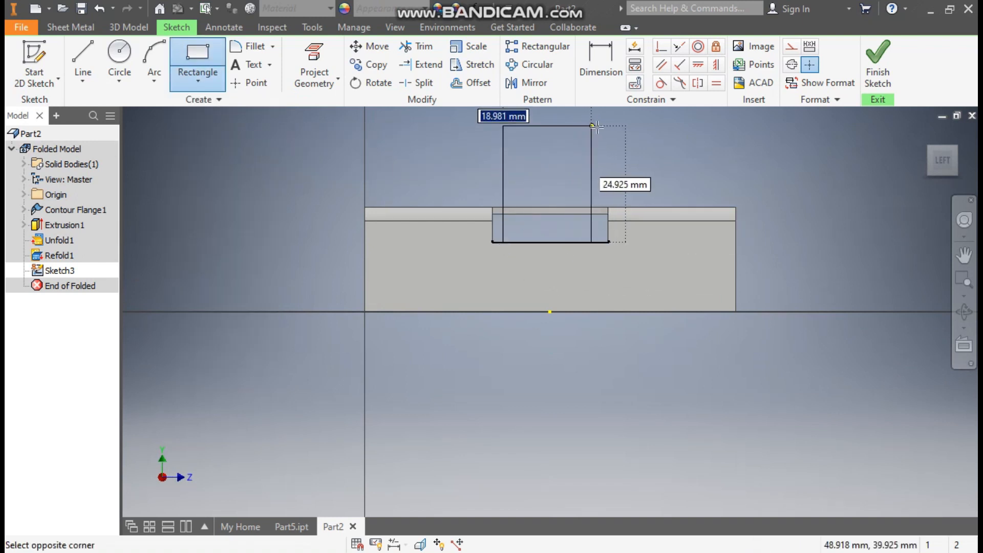
{"action": "left_click", "coordinate": [598, 129]}
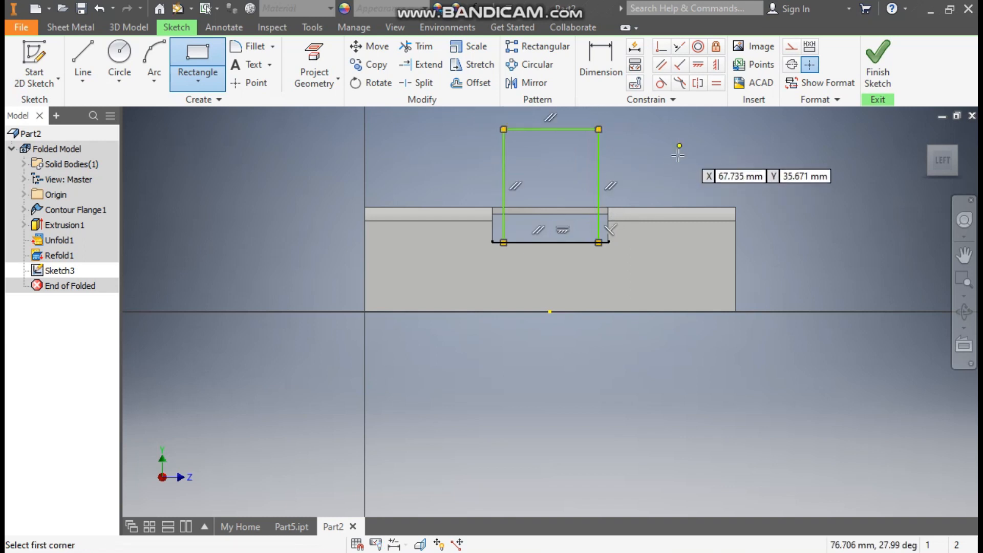
- Dimension the rectangle's height as 24.893 mm-1, reusing the copied cutout measurement
{"action": "left_click", "coordinate": [610, 57]}
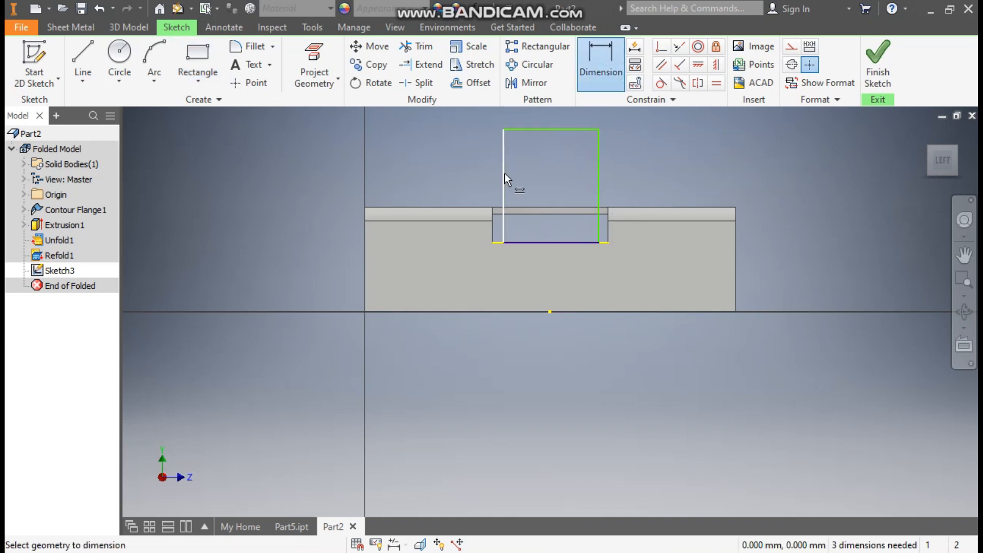
{"action": "left_click", "coordinate": [504, 173]}
{"action": "left_click", "coordinate": [445, 176]}
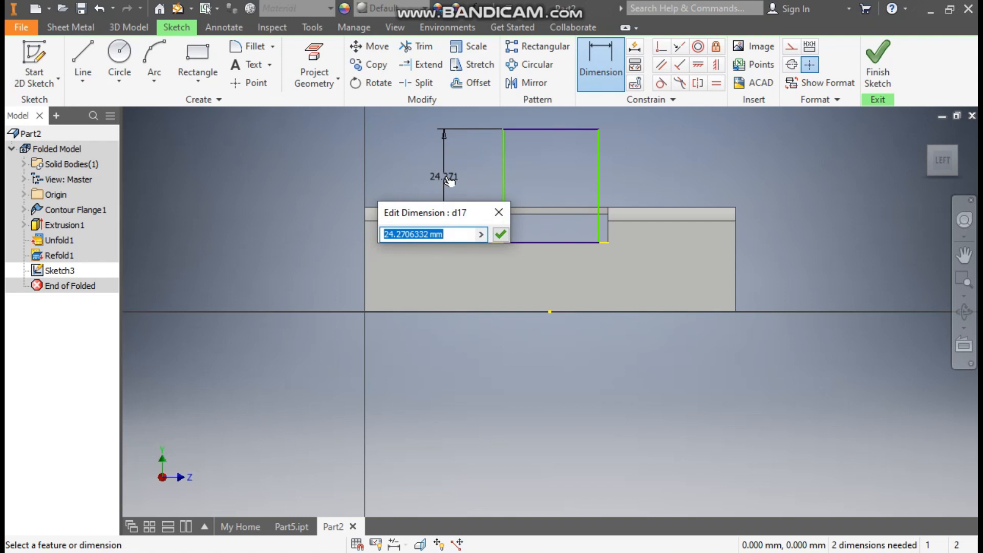
{"action": "type", "text": "24.893 mm"}
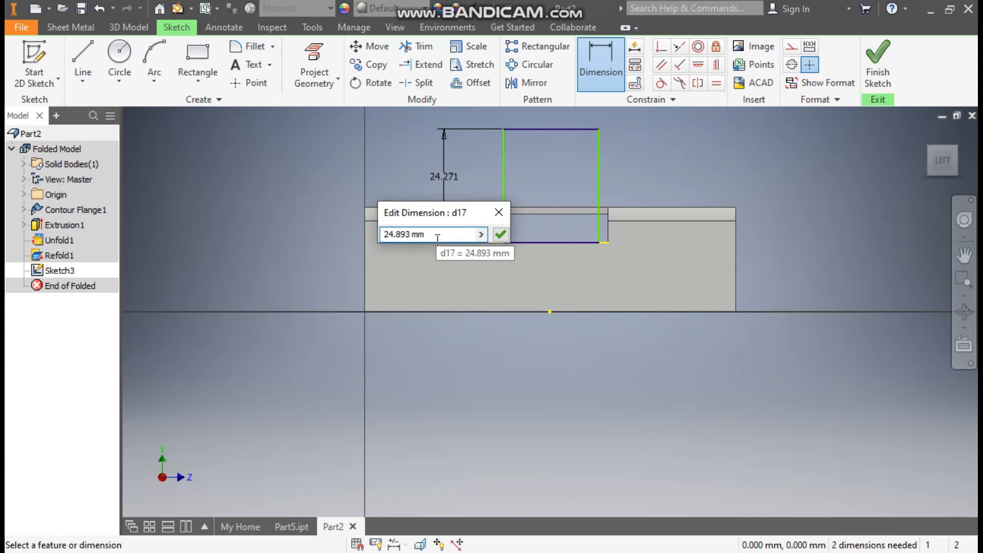
{"action": "type", "text": "-1"}
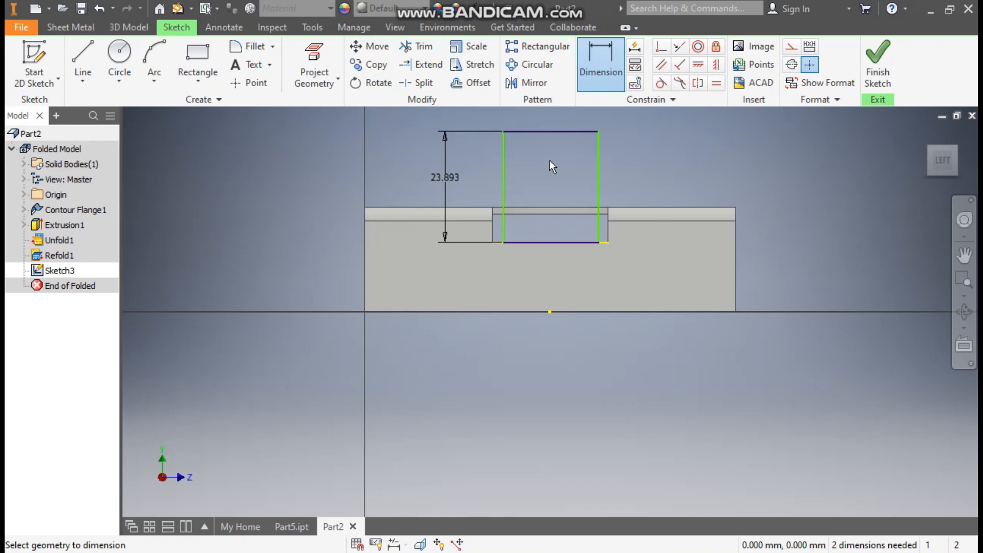
- Set a 1 mm gap between each vertical side of the rectangle and the adjacent cutout edge, and finish the sketch
{"action": "left_click", "coordinate": [493, 229]}
{"action": "left_click", "coordinate": [504, 233]}
{"action": "left_click", "coordinate": [486, 266]}
{"action": "type", "text": "1"}
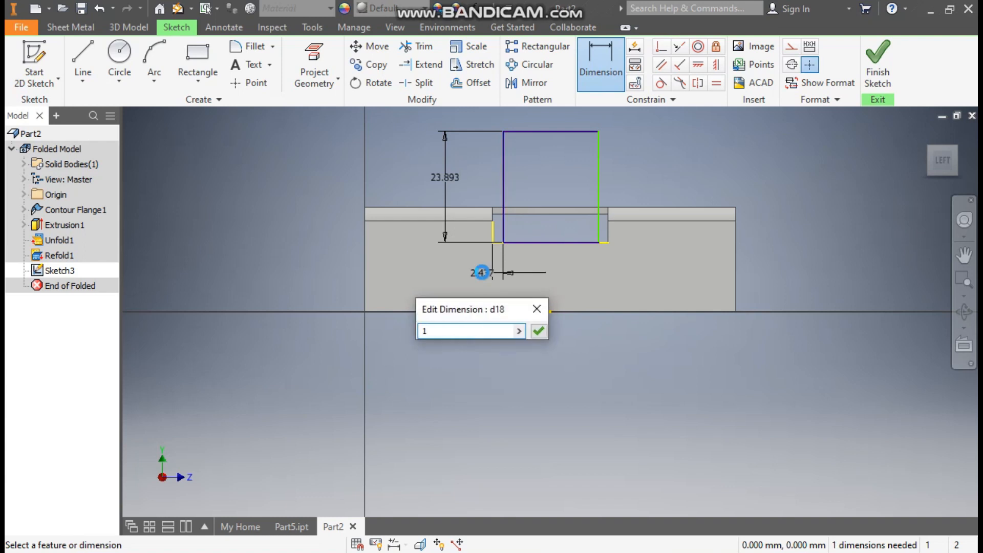
{"action": "key", "text": "Return"}
{"action": "left_click", "coordinate": [598, 228]}
{"action": "left_click", "coordinate": [609, 235]}
{"action": "left_click", "coordinate": [608, 273]}
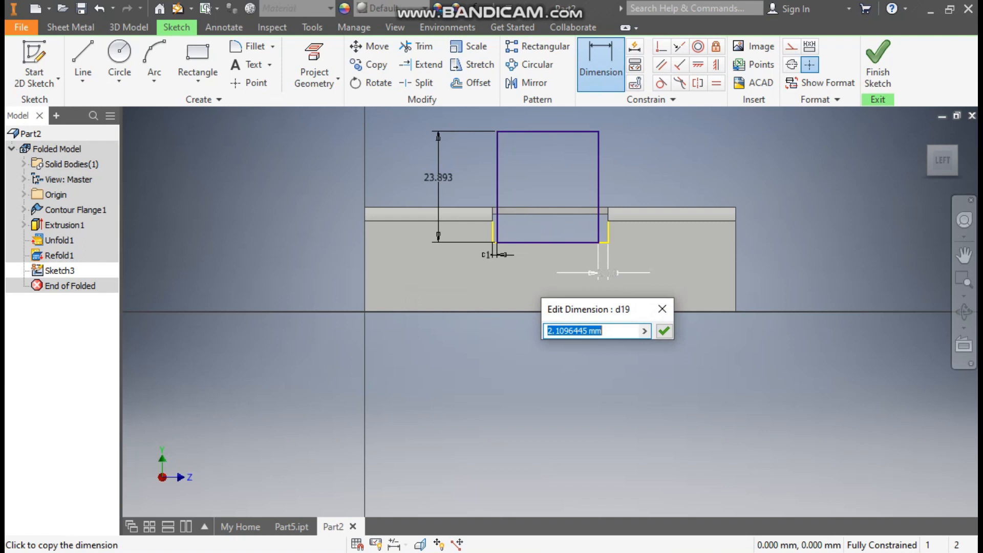
{"action": "type", "text": "1"}
{"action": "key", "text": "Return"}
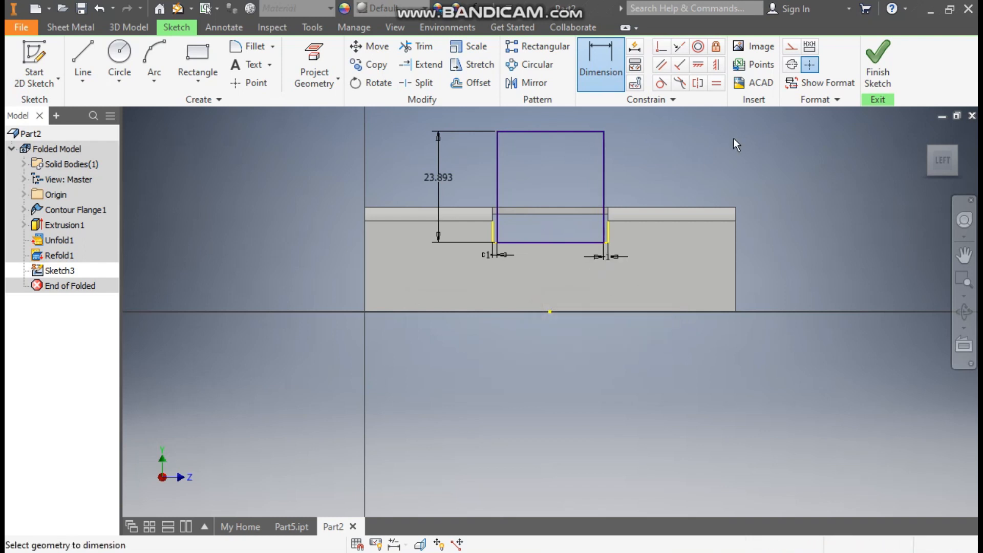
{"action": "left_click", "coordinate": [879, 73]}
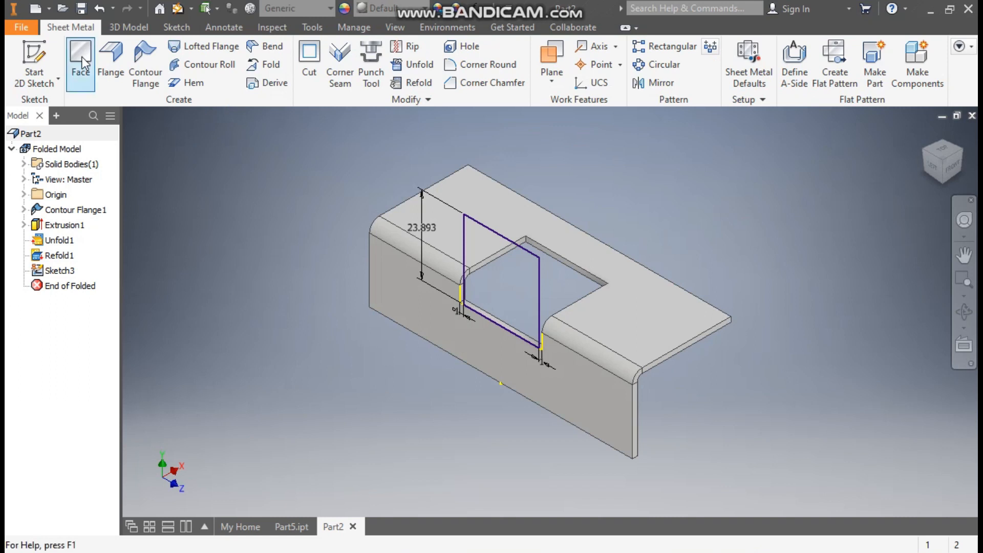
- Create a sheet metal Face from the rectangle as an upright tab, offset inward to match the vertical flange's thickness
{"action": "left_click", "coordinate": [81, 56]}
{"action": "middle_click_drag", "start_coordinate": [527, 321], "coordinate": [605, 314]}
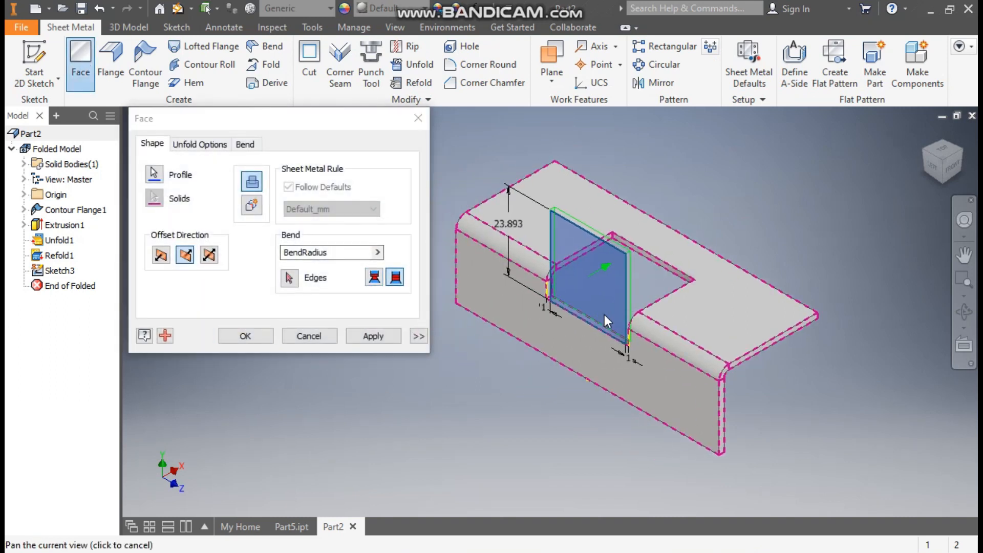
{"action": "scroll", "coordinate": [570, 303], "scroll_direction": "down", "scroll_amount": 3}
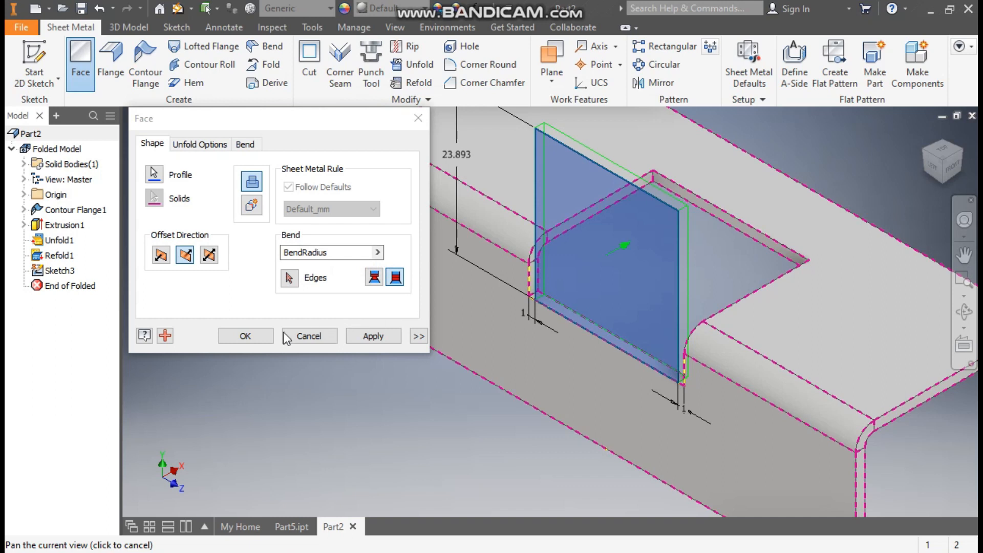
{"action": "left_click", "coordinate": [250, 338]}
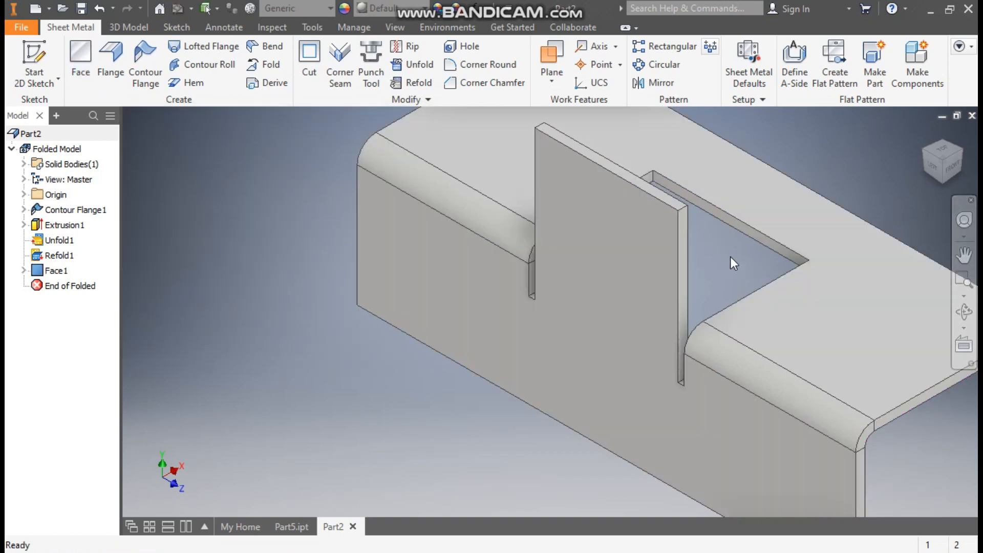
{"action": "middle_click_drag", "start_coordinate": [738, 239], "coordinate": [698, 253]}
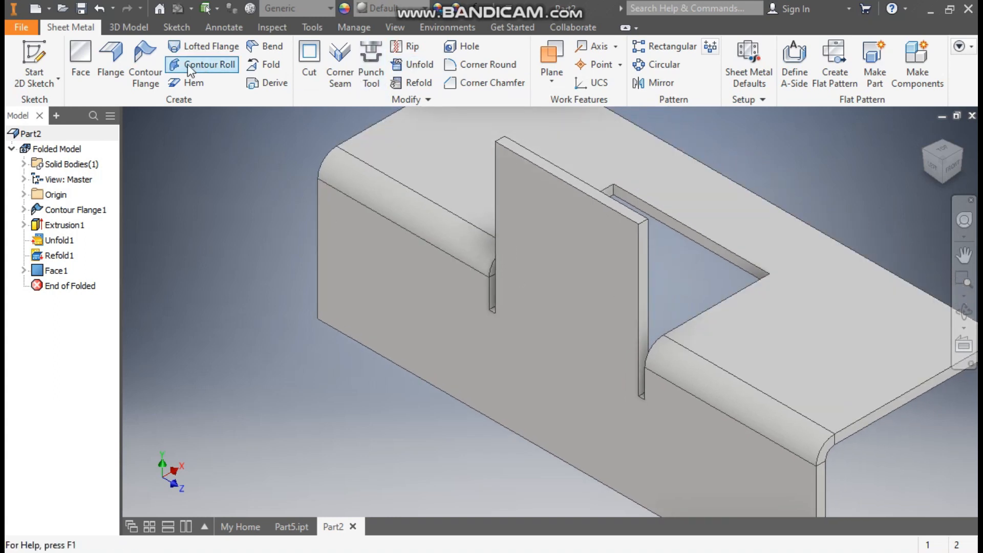
- Round the two upper corners of the upright tab with a 5 mm Corner Round
{"action": "left_click", "coordinate": [482, 67]}
{"action": "left_click", "coordinate": [217, 167]}
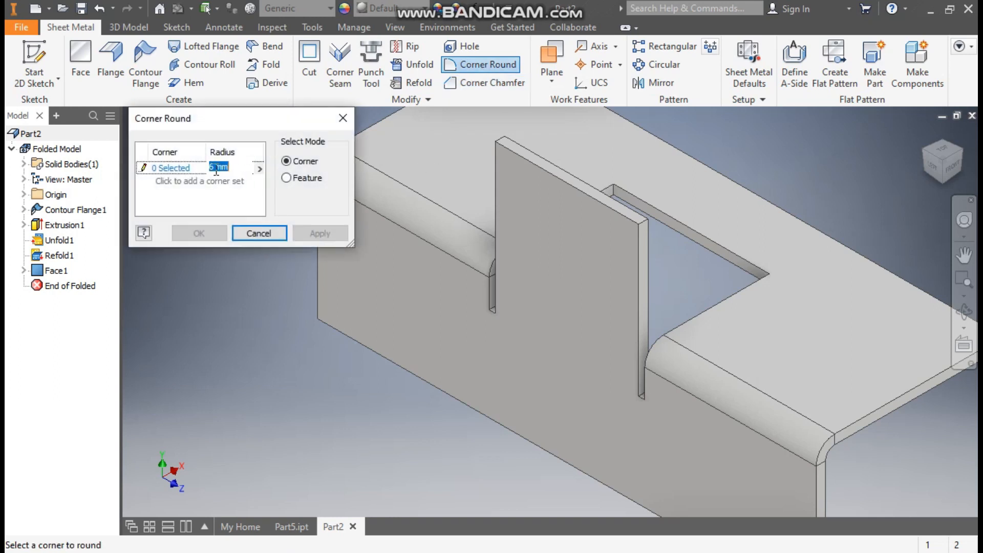
{"action": "type", "text": "5"}
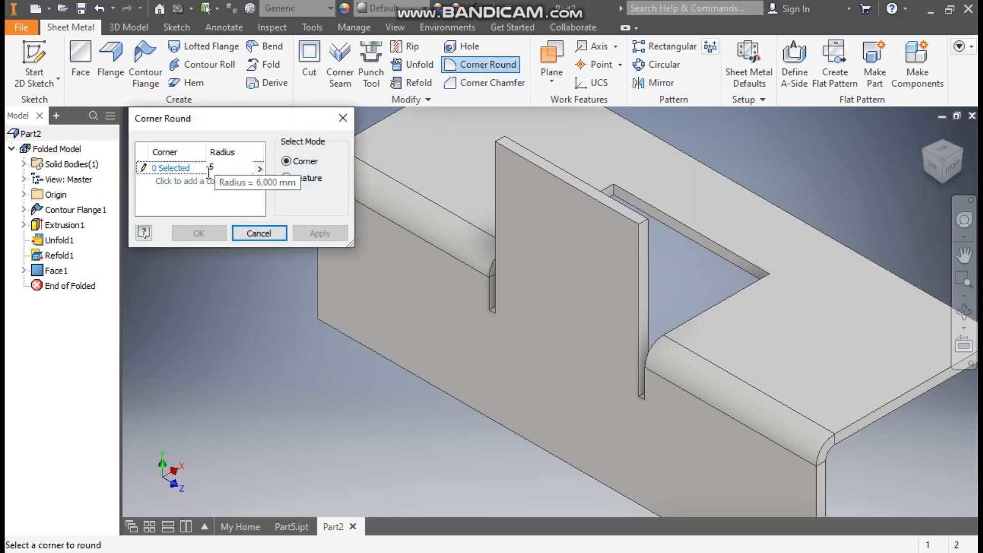
{"action": "left_click", "coordinate": [180, 170]}
{"action": "left_click", "coordinate": [639, 224]}
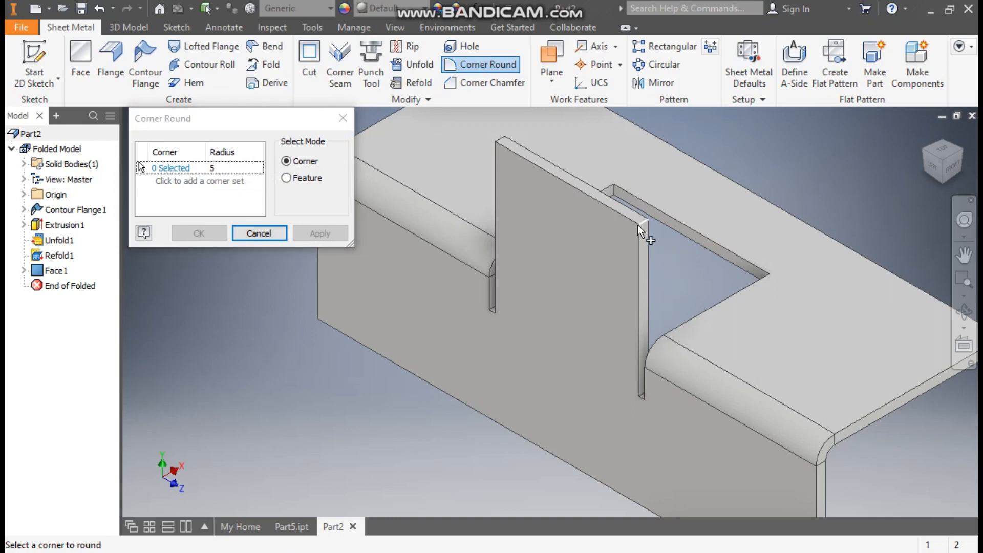
{"action": "left_click", "coordinate": [499, 144]}
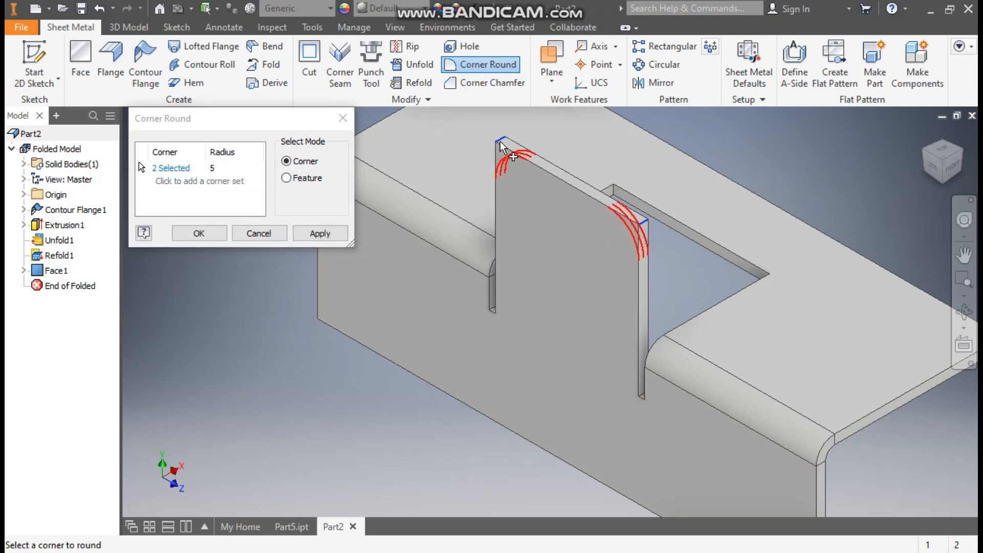
{"action": "left_click", "coordinate": [317, 233]}
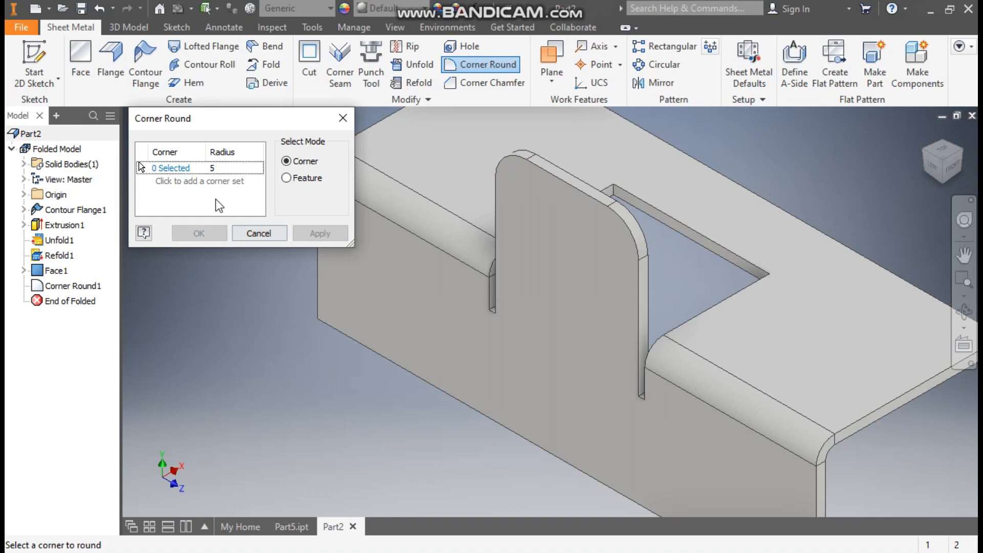
- Round the two inner corners of the cutout in the horizontal flange with a 6 mm Corner Round
{"action": "left_click", "coordinate": [213, 167]}
{"action": "type", "text": "6"}
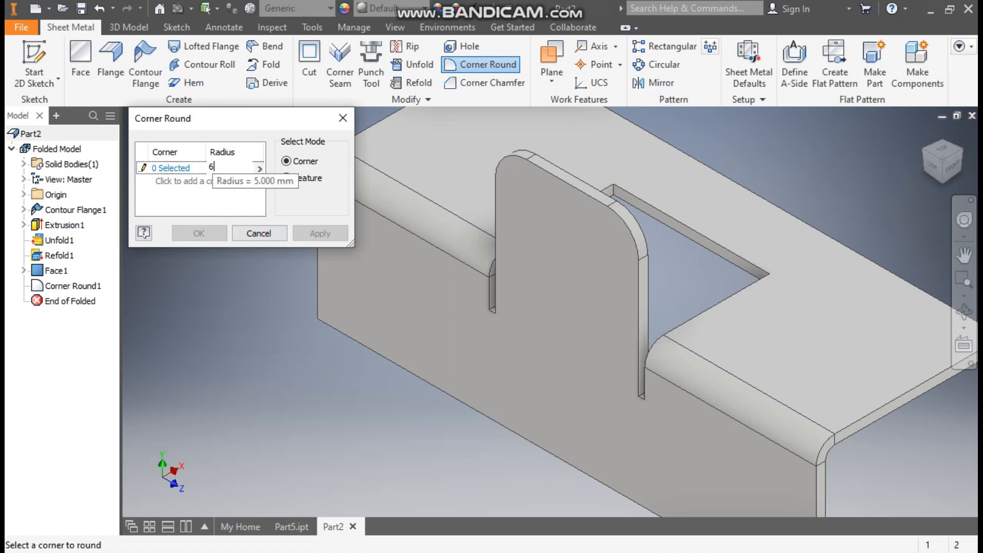
{"action": "left_click", "coordinate": [174, 167]}
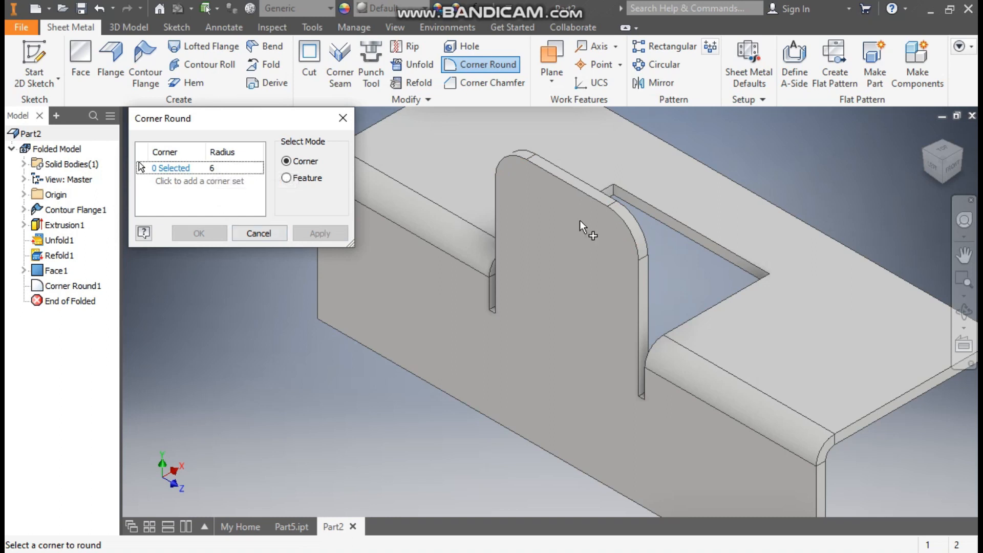
{"action": "scroll", "coordinate": [614, 192], "scroll_direction": "down", "scroll_amount": 3}
{"action": "left_click", "coordinate": [617, 191]}
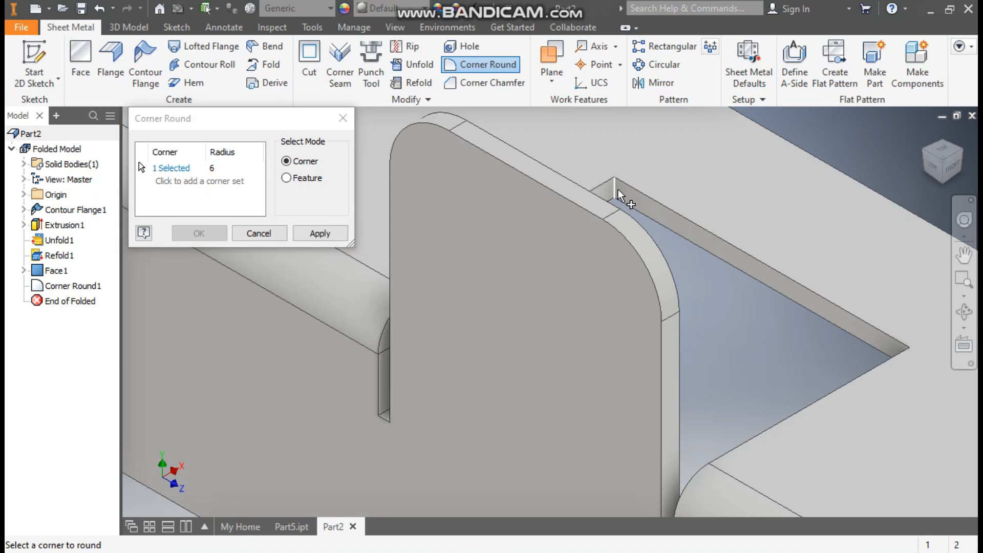
{"action": "left_click", "coordinate": [925, 152]}
{"action": "scroll", "coordinate": [576, 281], "scroll_direction": "down", "scroll_amount": 5}
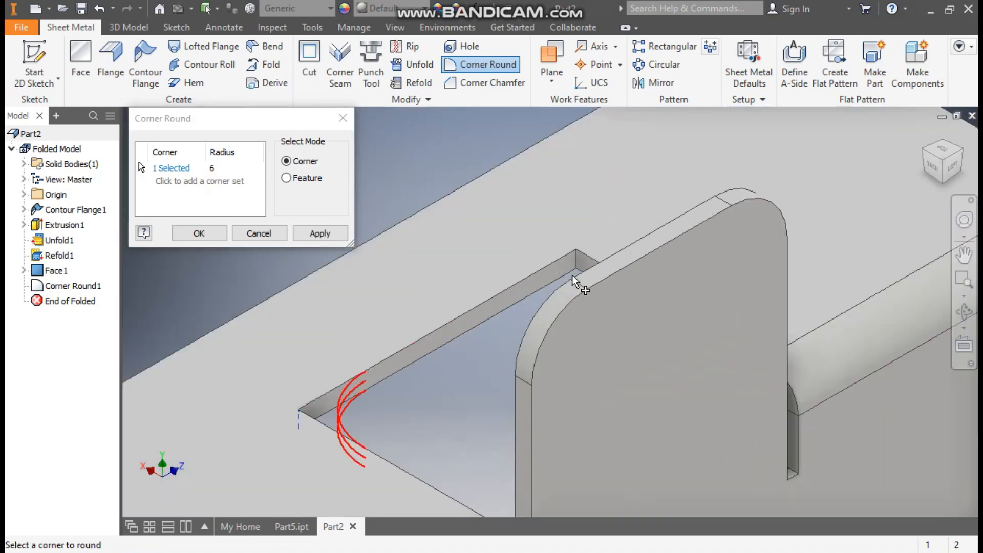
{"action": "left_click", "coordinate": [582, 261]}
{"action": "scroll", "coordinate": [608, 204], "scroll_direction": "up", "scroll_amount": 3}
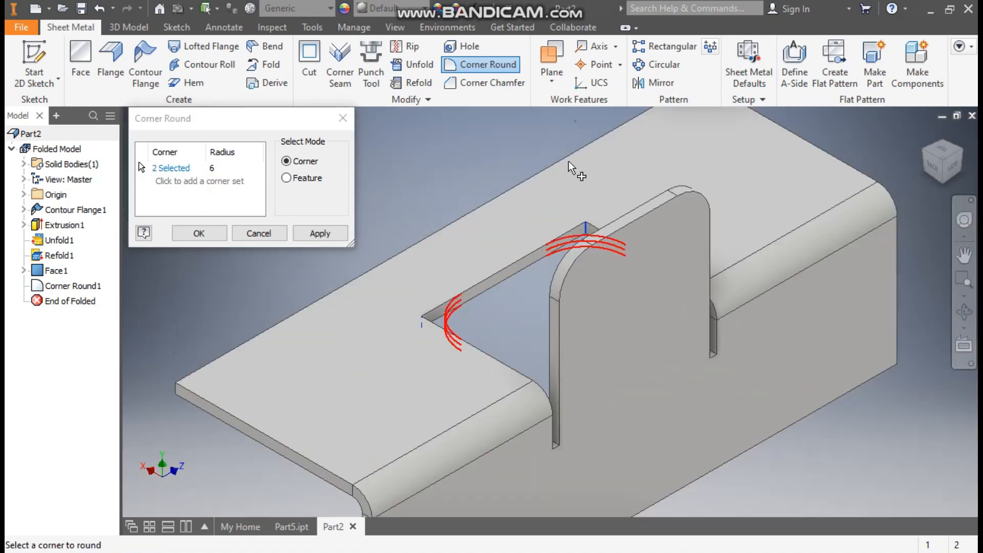
{"action": "left_click", "coordinate": [204, 235]}
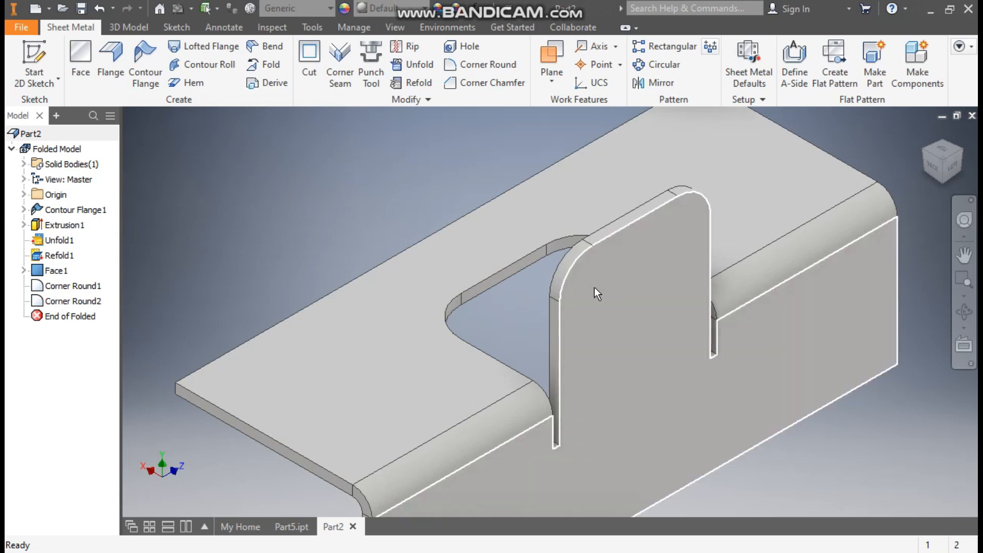
- Unfold all bends with the vertical flange face as the stationary reference, and view the flat sheet straight on from the left side
{"action": "middle_click_drag", "start_coordinate": [678, 178], "coordinate": [641, 181]}
{"action": "scroll", "coordinate": [673, 179], "scroll_direction": "down", "scroll_amount": 3}
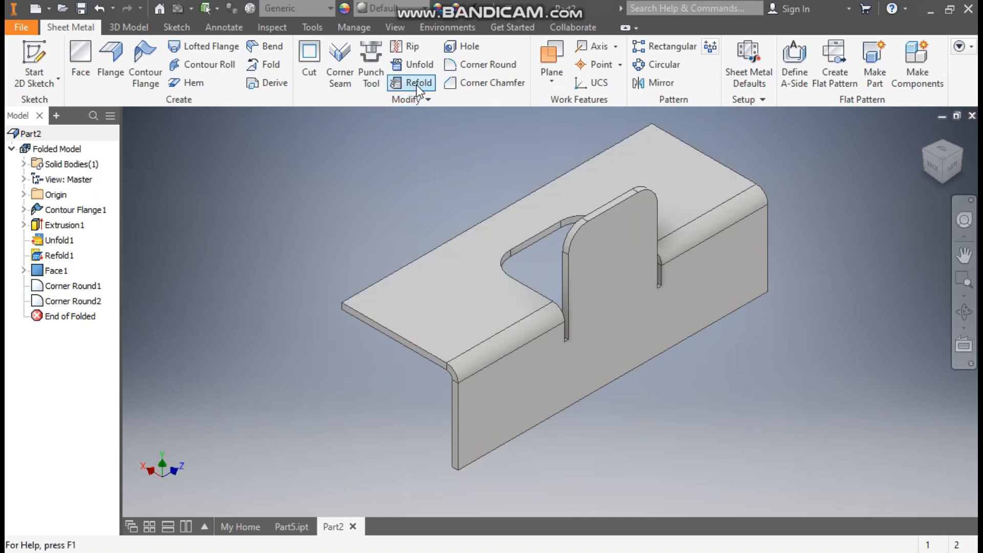
{"action": "left_click", "coordinate": [416, 65]}
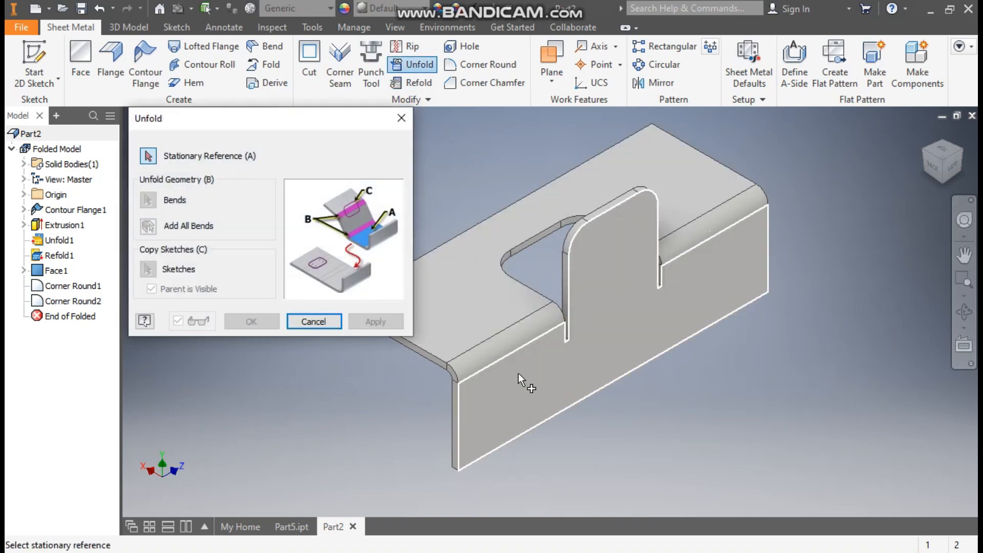
{"action": "left_click", "coordinate": [149, 227]}
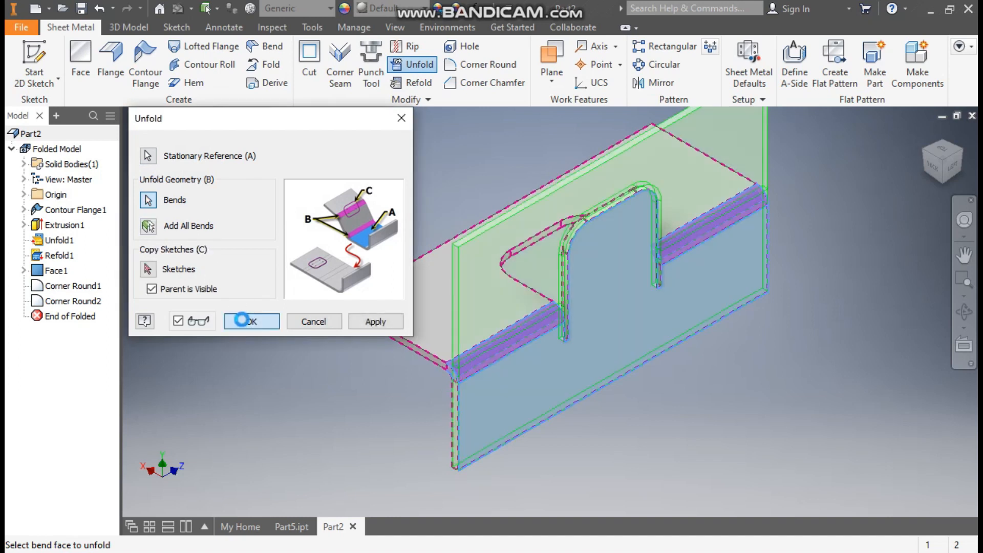
{"action": "left_click", "coordinate": [253, 321]}
{"action": "left_click", "coordinate": [952, 168]}
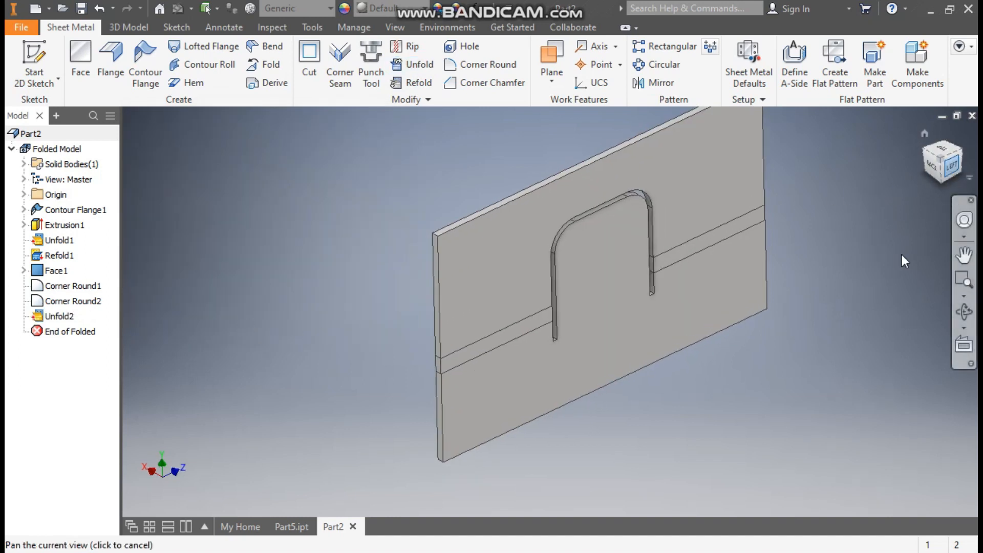
{"action": "middle_click_drag", "start_coordinate": [658, 372], "coordinate": [648, 329]}
{"action": "scroll", "coordinate": [650, 329], "scroll_direction": "down", "scroll_amount": 1}
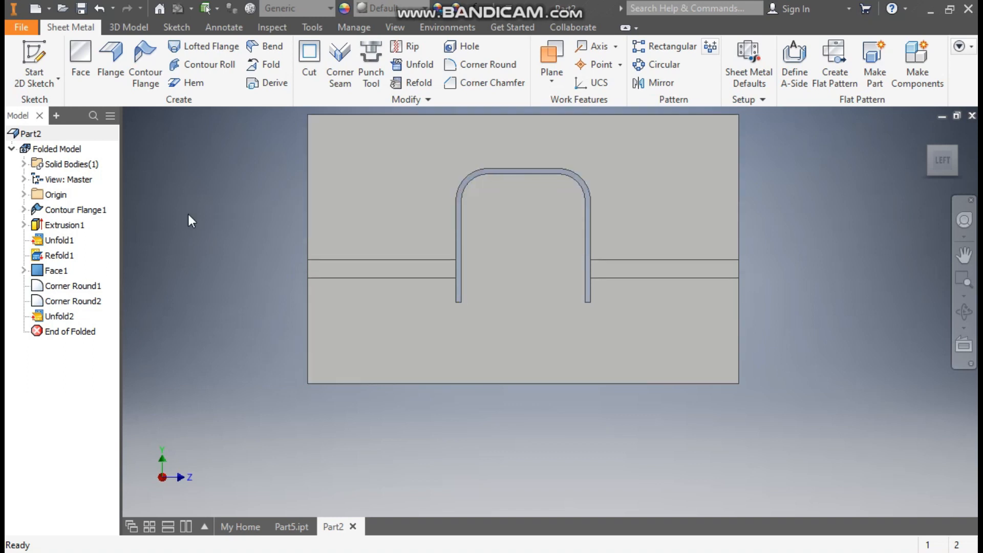
- Examine the notch at the end of the bend on the reference part Part5.ipt, and return to Part2
{"action": "left_click", "coordinate": [288, 527]}
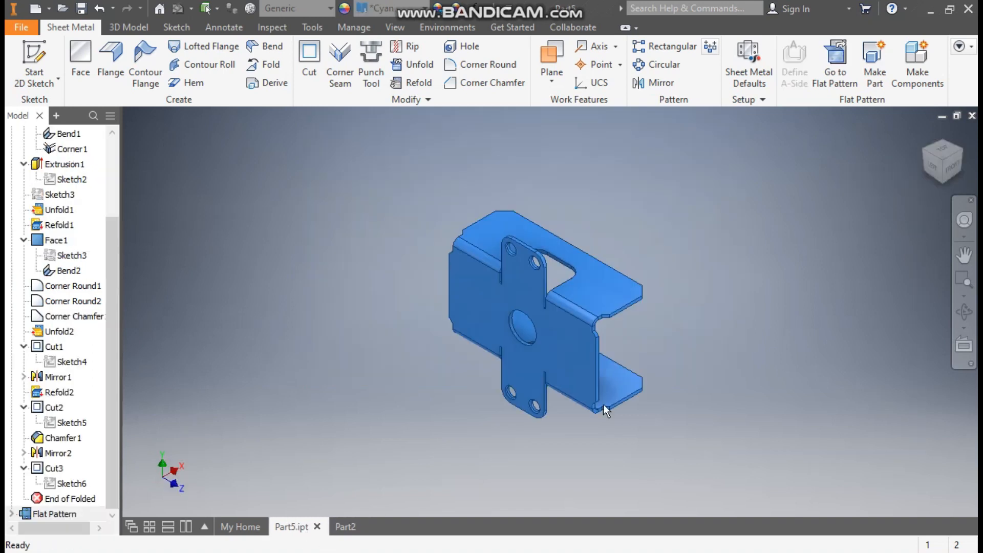
{"action": "scroll", "coordinate": [616, 321], "scroll_direction": "up", "scroll_amount": 10}
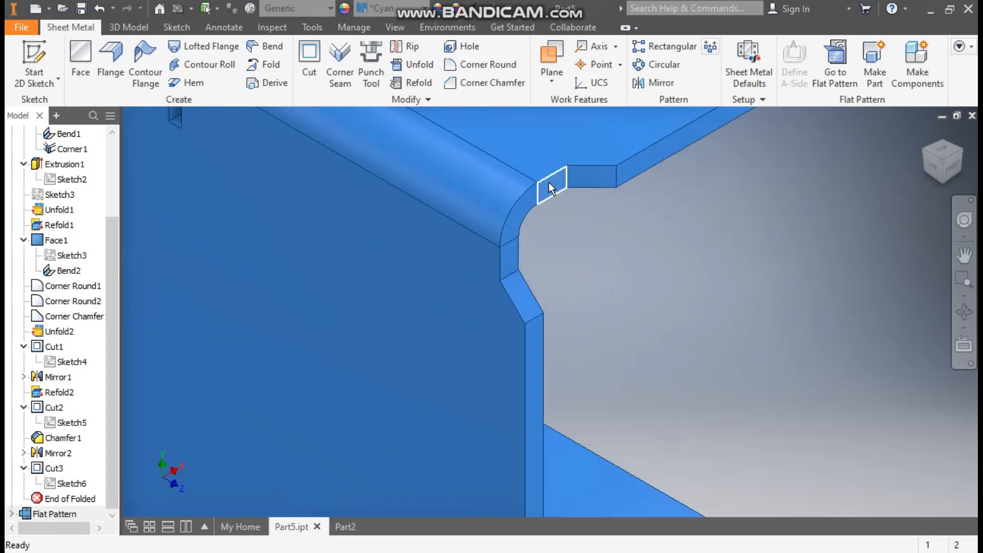
{"action": "scroll", "coordinate": [567, 254], "scroll_direction": "down", "scroll_amount": 10}
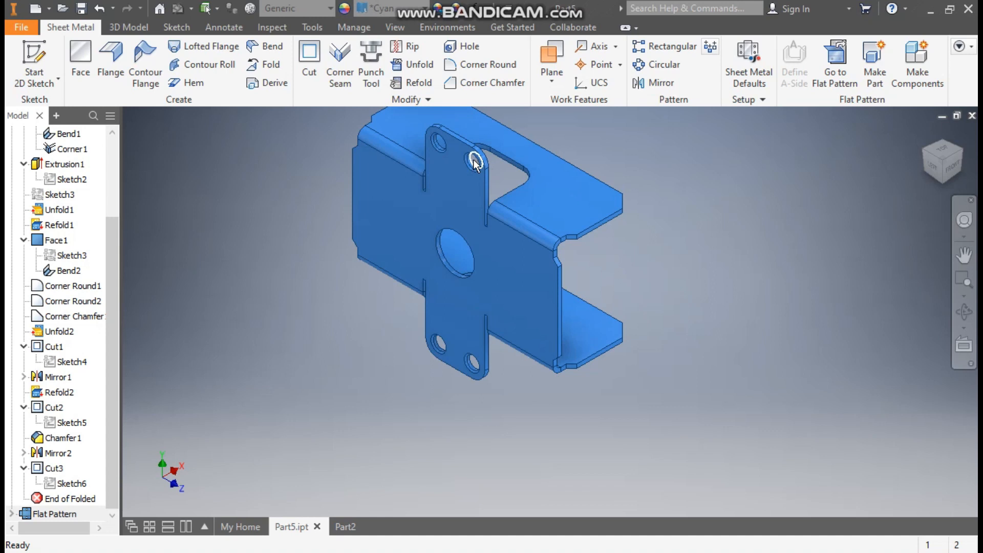
{"action": "left_click", "coordinate": [344, 529]}
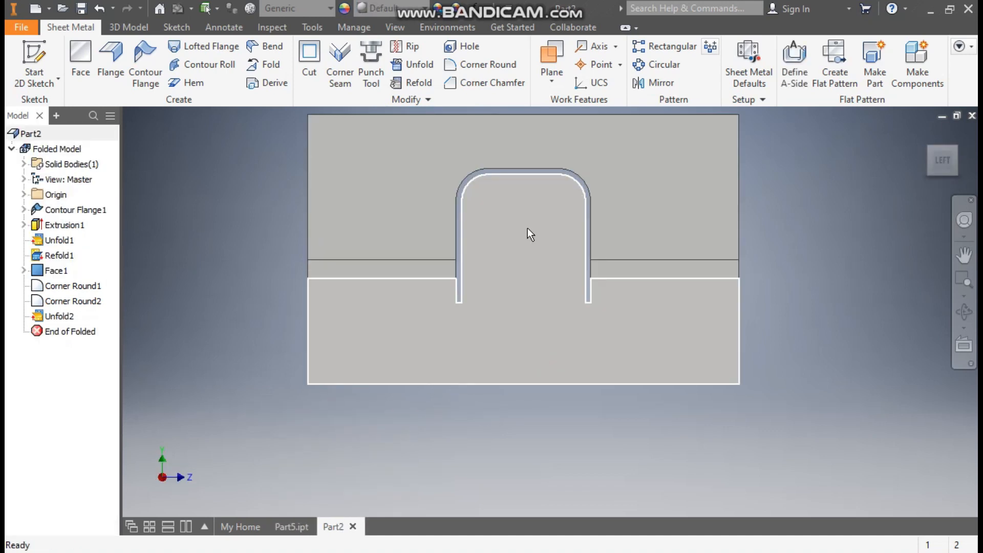
- Start a sketch on the unfolded face and draw a closed trapezoid notch about 7 mm deep on the sheet's left edge, spanning the bend zone
{"action": "left_click", "coordinate": [513, 225]}
{"action": "left_click", "coordinate": [626, 214]}
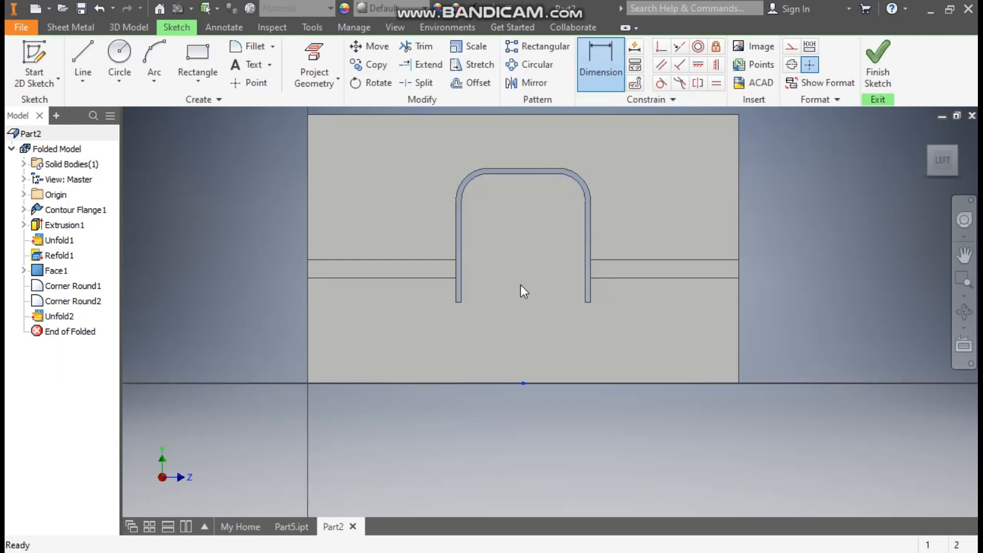
{"action": "left_click", "coordinate": [90, 59]}
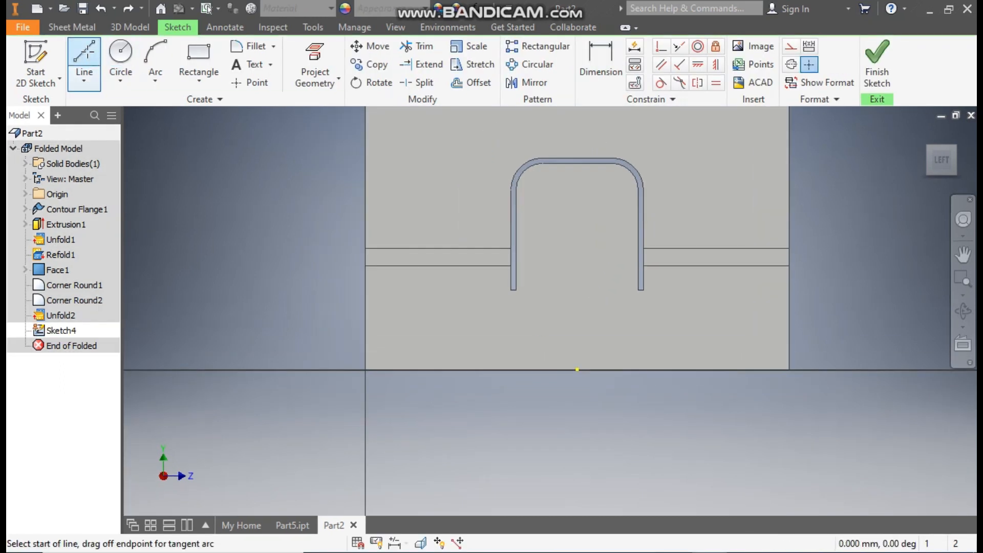
{"action": "left_click", "coordinate": [365, 209]}
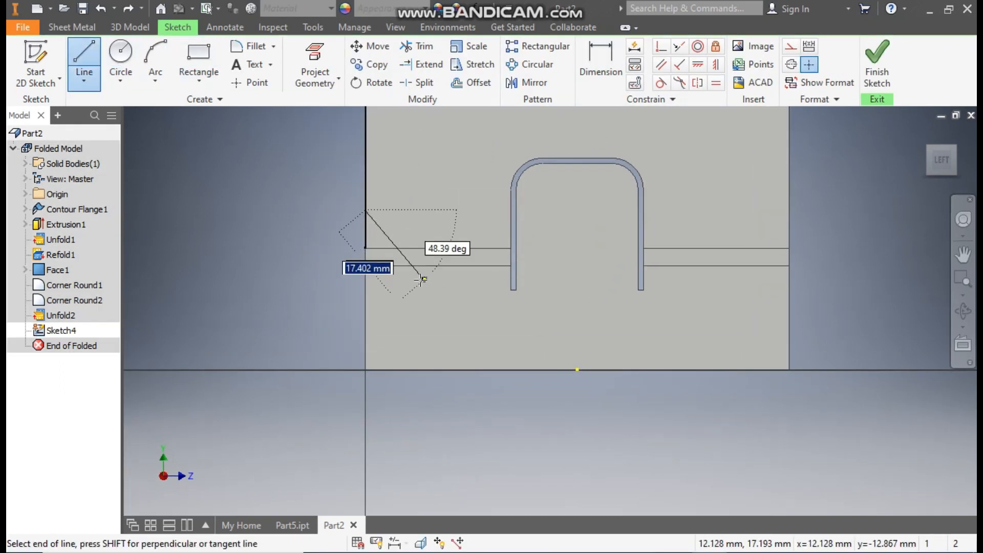
{"action": "left_click", "coordinate": [402, 224]}
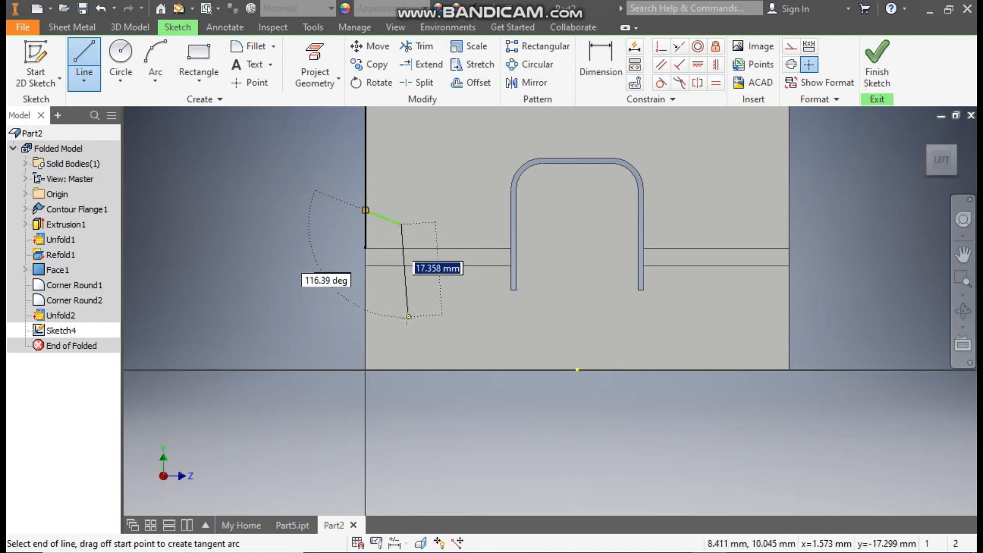
{"action": "left_click", "coordinate": [401, 296]}
{"action": "left_click", "coordinate": [366, 316]}
{"action": "left_click", "coordinate": [366, 210]}
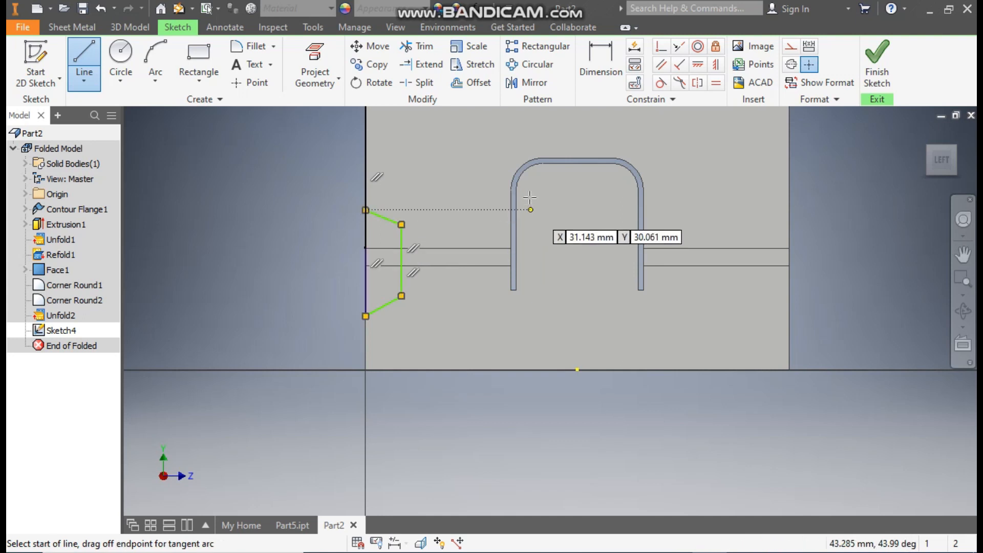
- Align the midpoint of the trapezoid's inner vertical side horizontally with the midpoint of the bend zone's end edge
{"action": "left_click", "coordinate": [697, 65]}
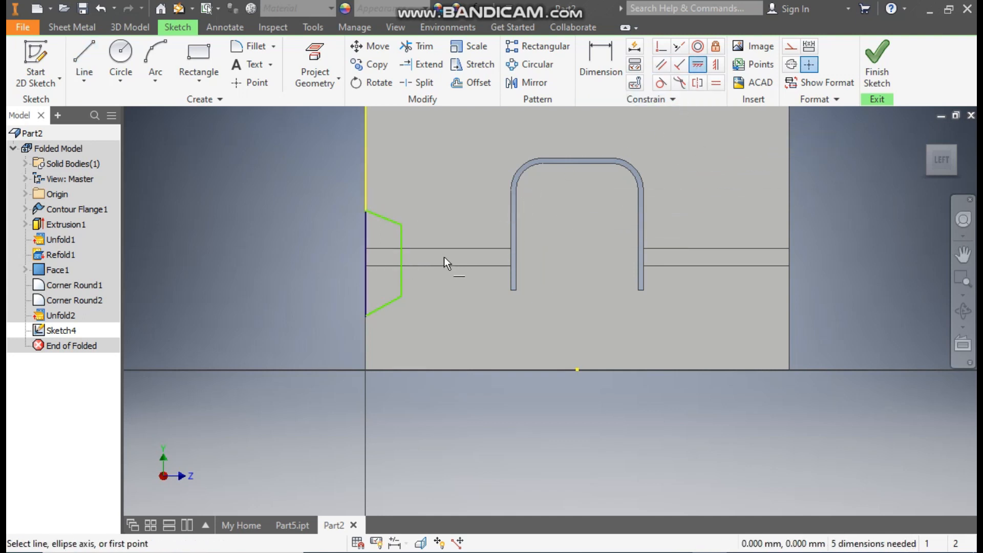
{"action": "left_click", "coordinate": [403, 260]}
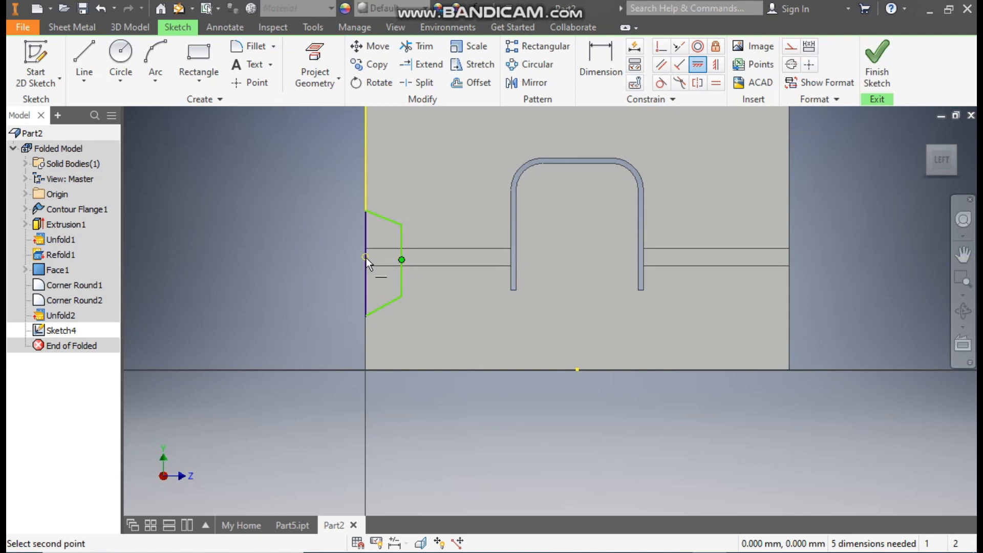
{"action": "left_click", "coordinate": [367, 257]}
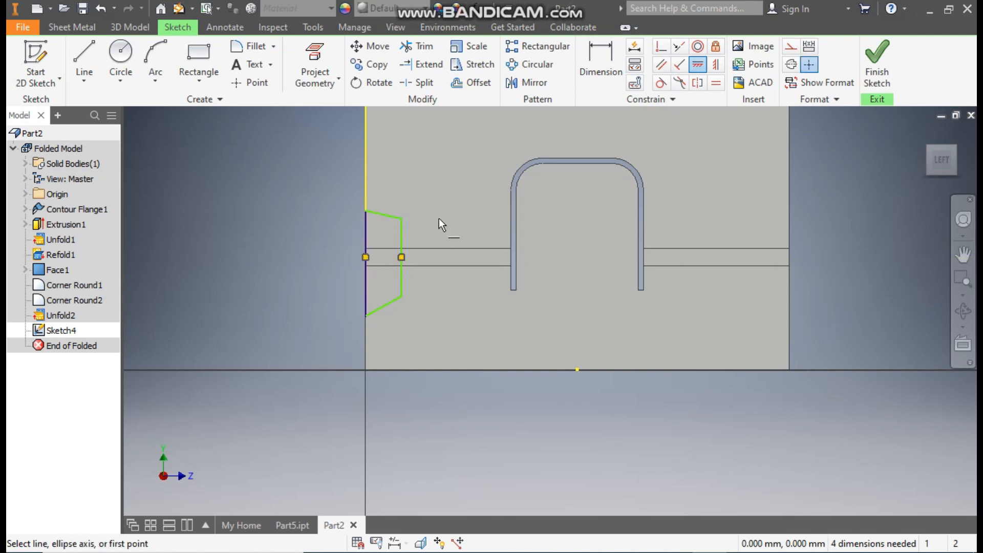
- Dimension the trapezoid's outer side to 12 mm, and its upper outer corner to 6 mm from the bend zone's midpoint
{"action": "left_click", "coordinate": [602, 66]}
{"action": "left_click", "coordinate": [366, 212]}
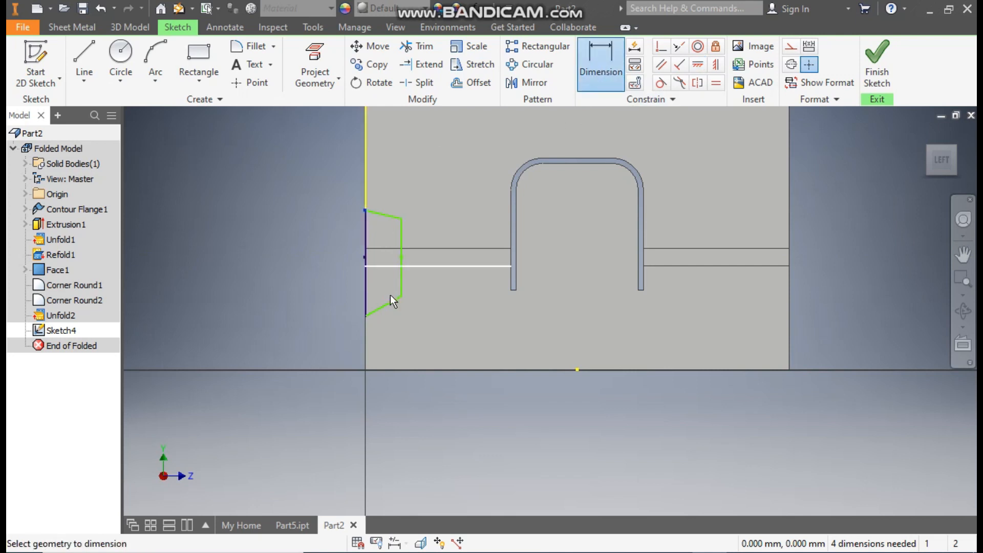
{"action": "left_click", "coordinate": [366, 315]}
{"action": "left_click", "coordinate": [324, 276]}
{"action": "type", "text": "12"}
{"action": "key", "text": "Return"}
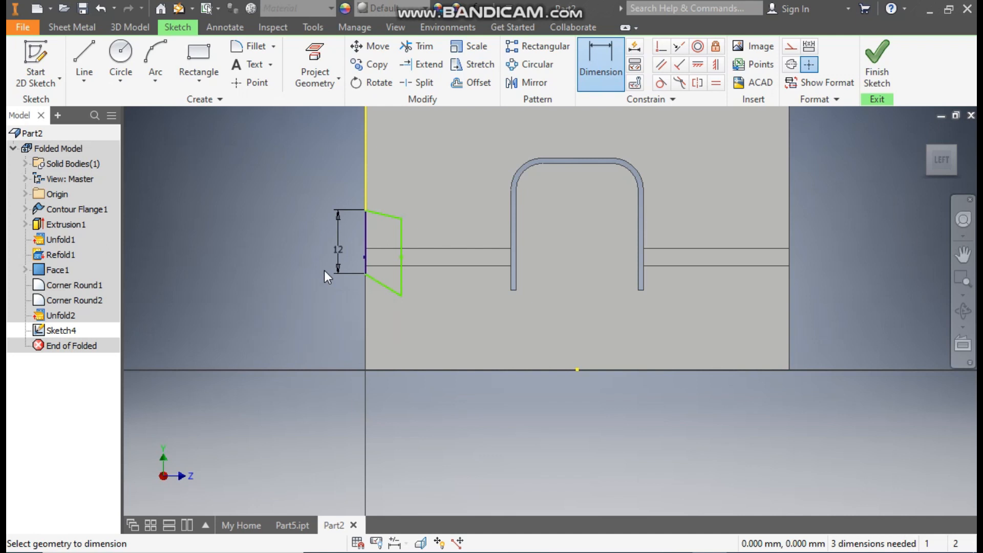
{"action": "left_click", "coordinate": [366, 256]}
{"action": "left_click", "coordinate": [365, 212]}
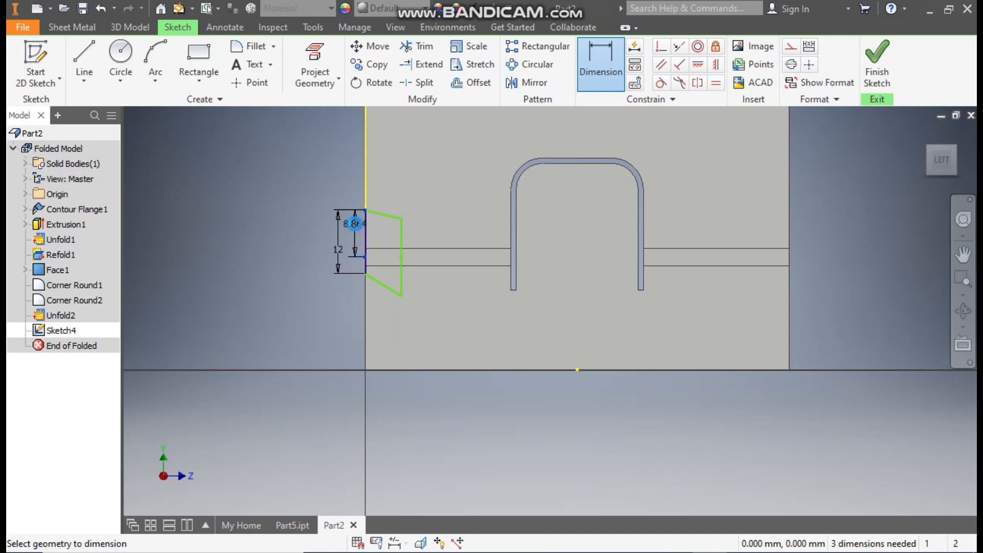
{"action": "left_click", "coordinate": [358, 224]}
{"action": "type", "text": "6"}
{"action": "key", "text": "Return"}
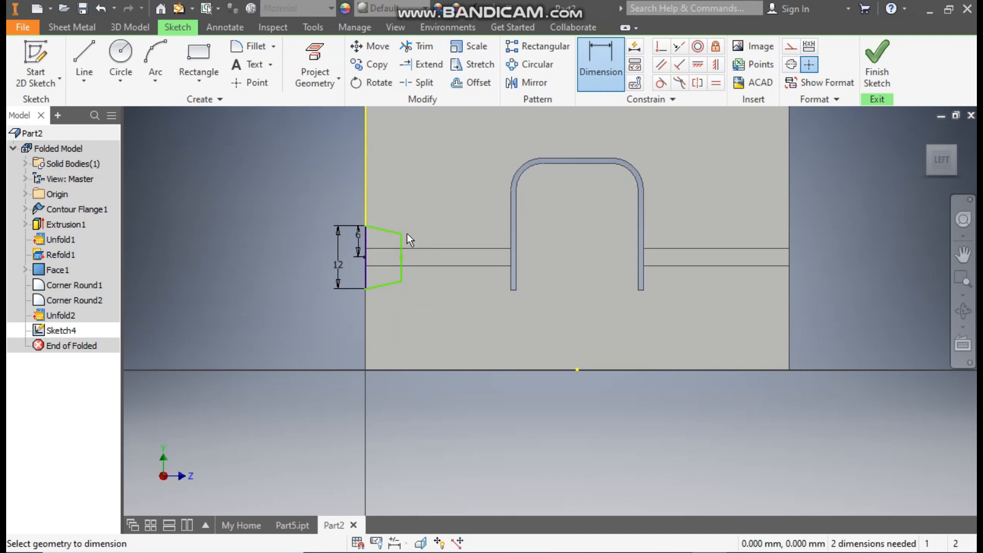
- Set the trapezoid's depth from the sheet edge to 2 mm and its inner vertical side to 8 mm
{"action": "left_click", "coordinate": [402, 246]}
{"action": "left_click", "coordinate": [367, 240]}
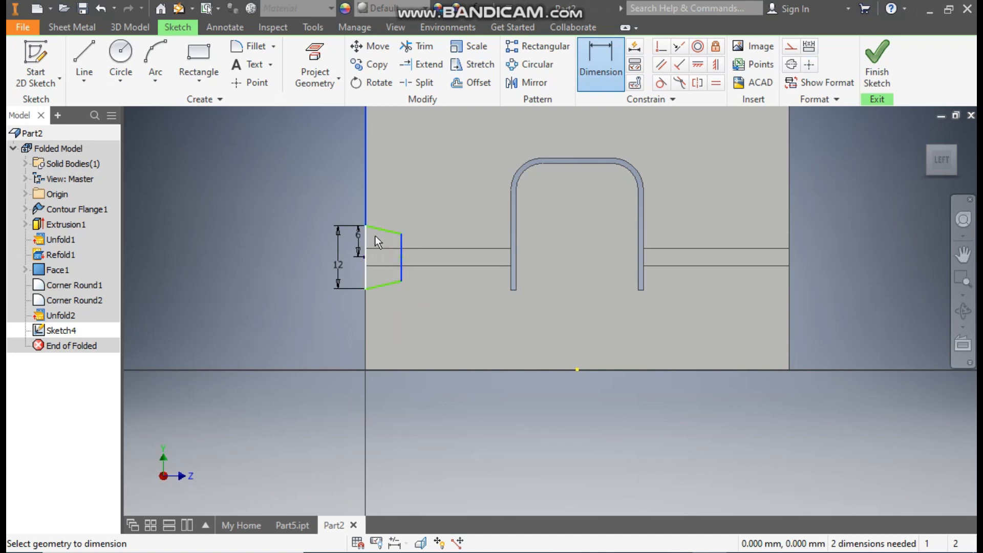
{"action": "left_click", "coordinate": [390, 190]}
{"action": "type", "text": "2"}
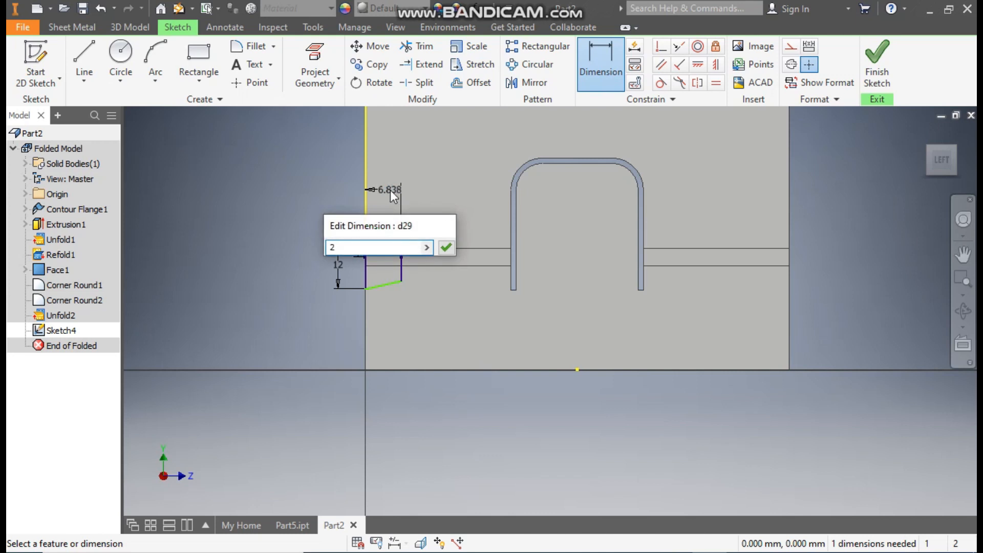
{"action": "key", "text": "Return"}
{"action": "scroll", "coordinate": [360, 256], "scroll_direction": "up", "scroll_amount": 4}
{"action": "scroll", "coordinate": [395, 235], "scroll_direction": "up", "scroll_amount": 2}
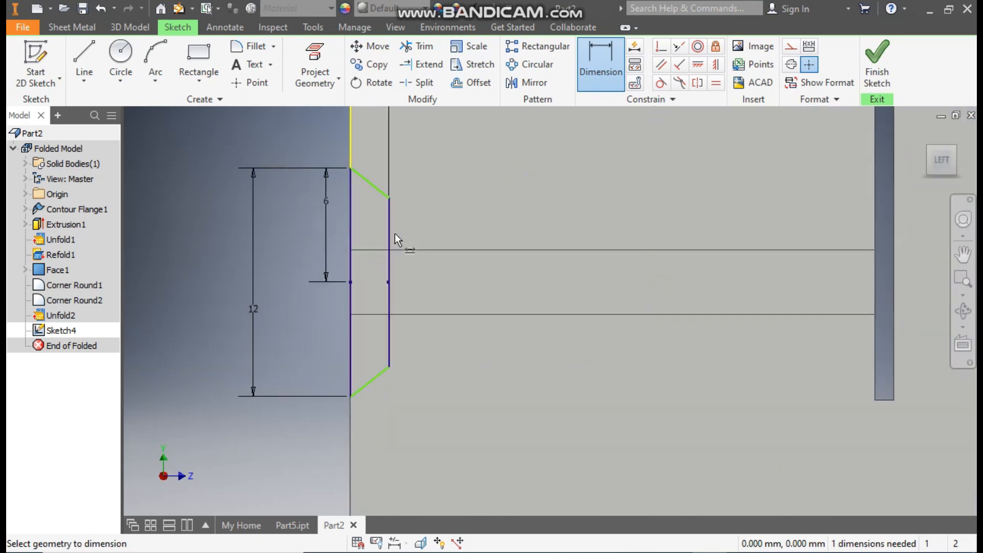
{"action": "left_click", "coordinate": [391, 253]}
{"action": "left_click", "coordinate": [452, 284]}
{"action": "type", "text": "8"}
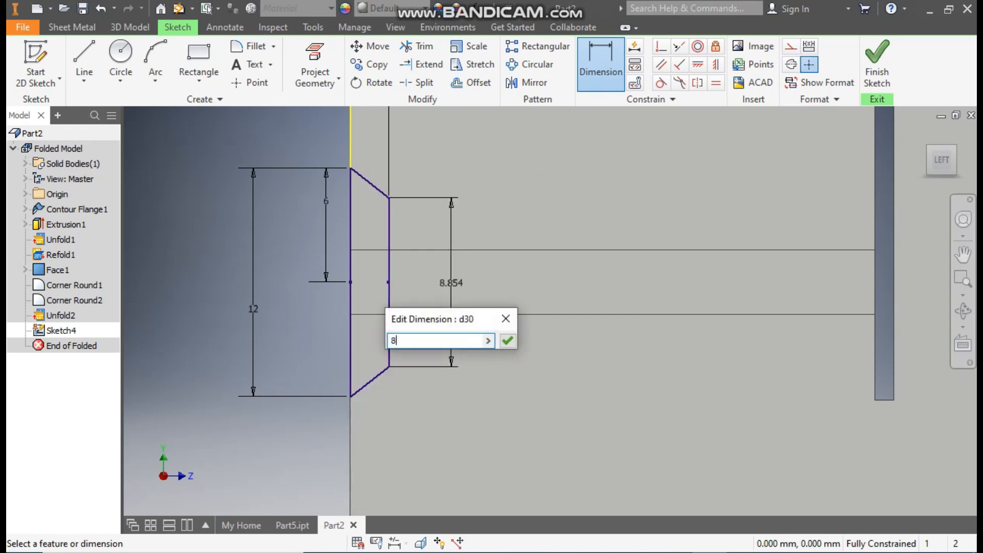
{"action": "key", "text": "Return"}
{"action": "scroll", "coordinate": [414, 198], "scroll_direction": "down", "scroll_amount": 2}
{"action": "mouse_move", "coordinate": [414, 198]}
{"action": "middle_mouse_down"}
{"action": "mouse_move", "coordinate": [381, 232]}
{"action": "mouse_move", "coordinate": [392, 280]}
{"action": "mouse_move", "coordinate": [425, 278]}
{"action": "middle_mouse_up"}
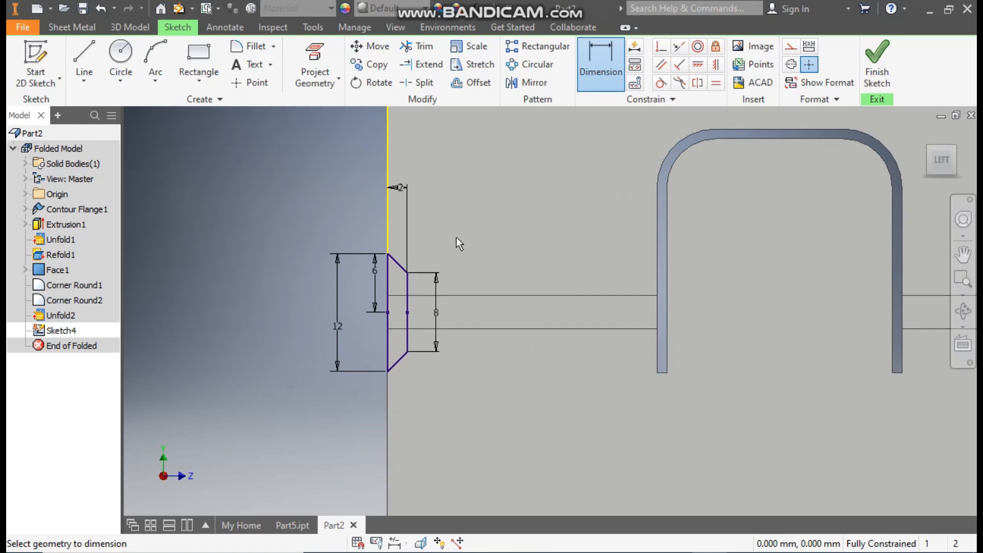
- Cut the trapezoid profile out of the sheet with a distance extent equal to Thickness
{"action": "left_click", "coordinate": [72, 27]}
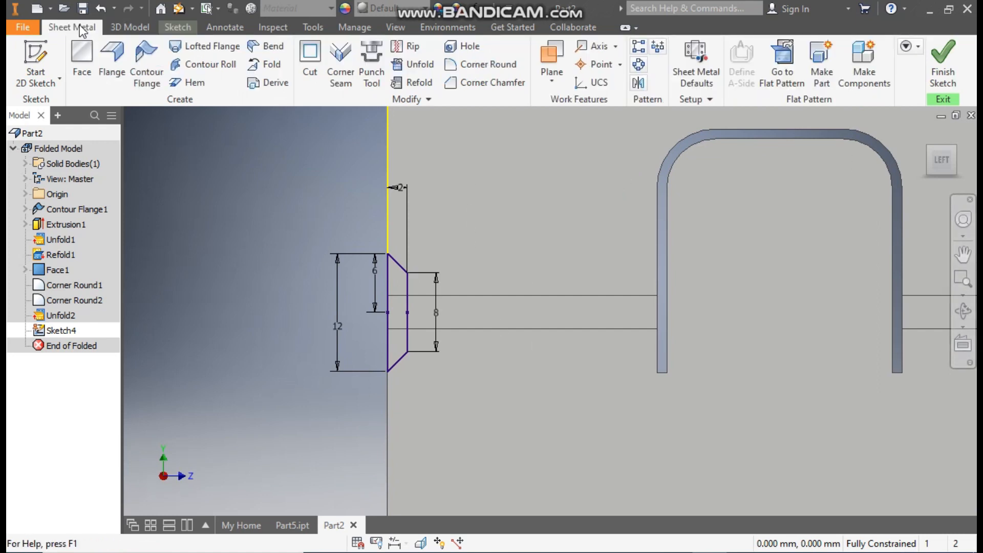
{"action": "left_click", "coordinate": [313, 61]}
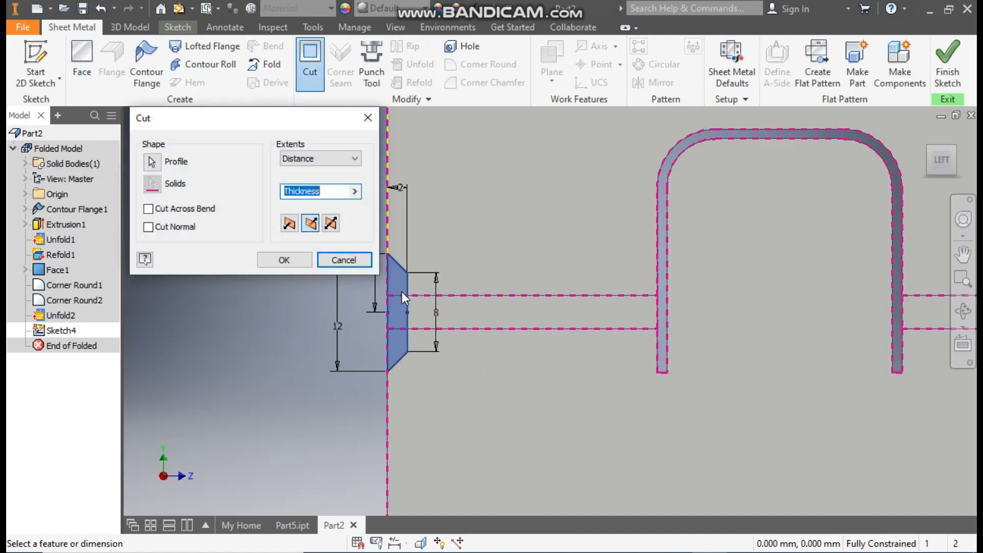
{"action": "left_click", "coordinate": [285, 260]}
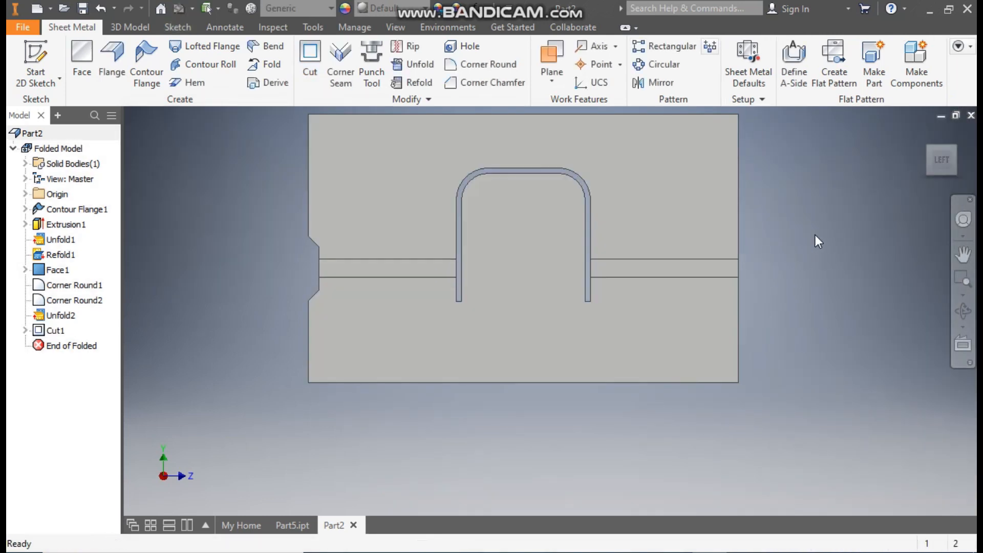
- Mirror the notch cut about the origin XY plane to the opposite end of the bend
{"action": "left_click", "coordinate": [650, 82]}
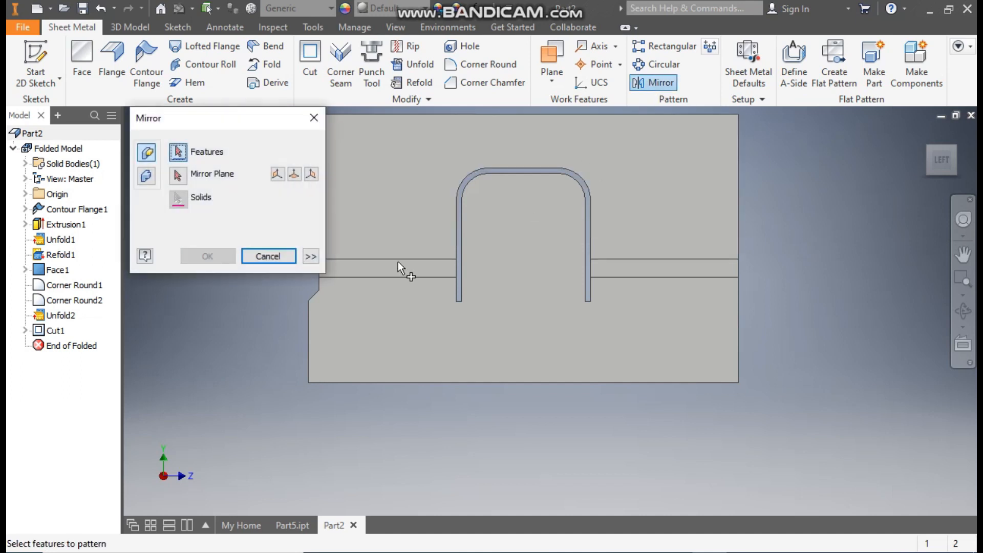
{"action": "left_click", "coordinate": [60, 330]}
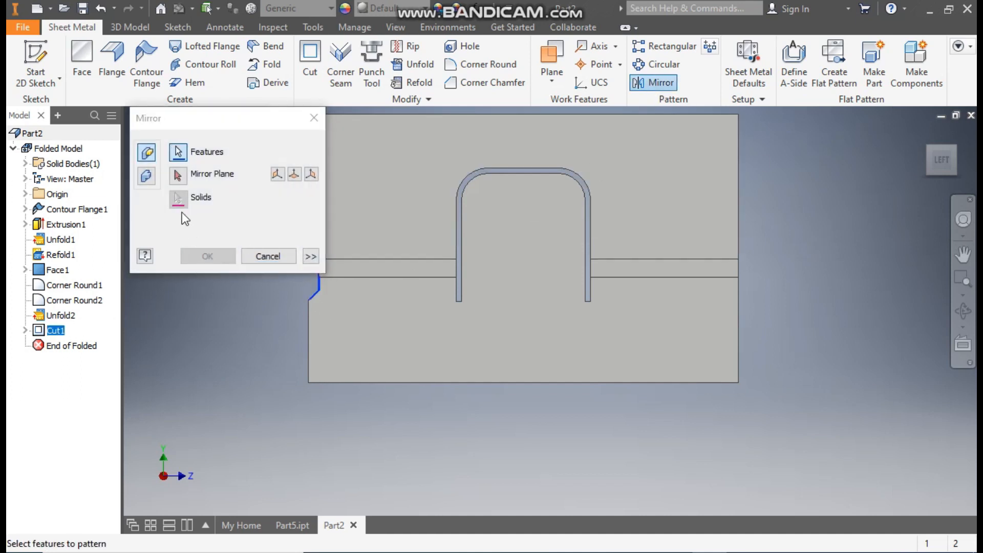
{"action": "left_click", "coordinate": [179, 176]}
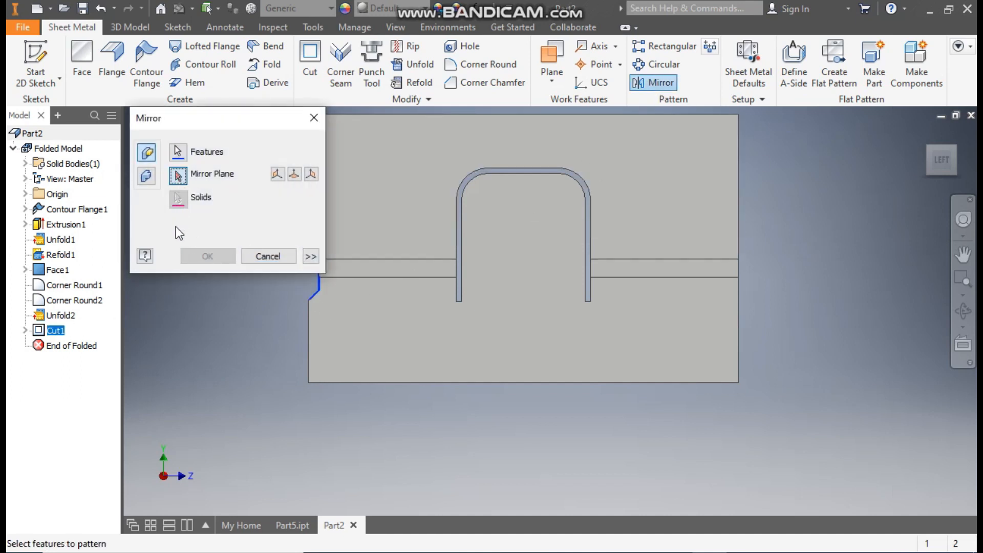
{"action": "left_click", "coordinate": [25, 194]}
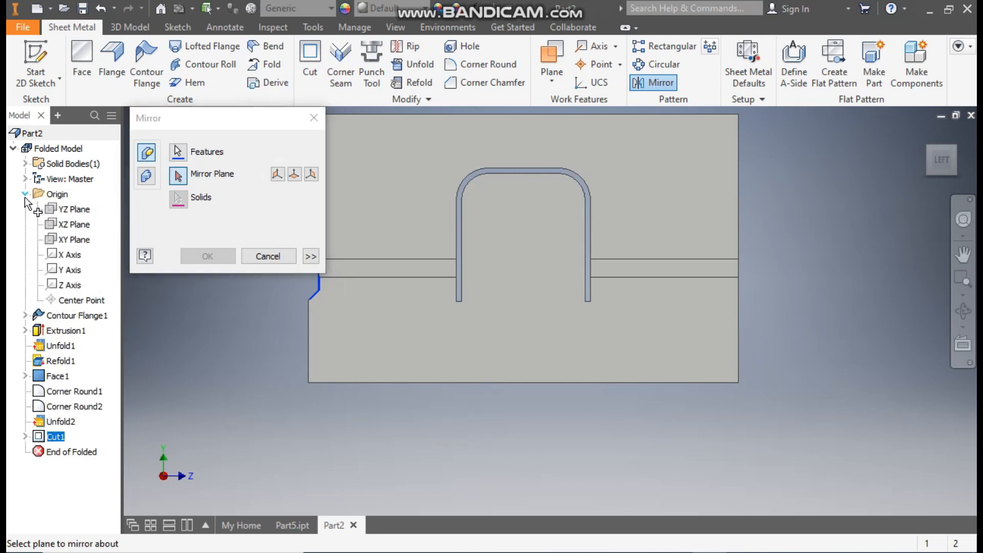
{"action": "left_click", "coordinate": [79, 243]}
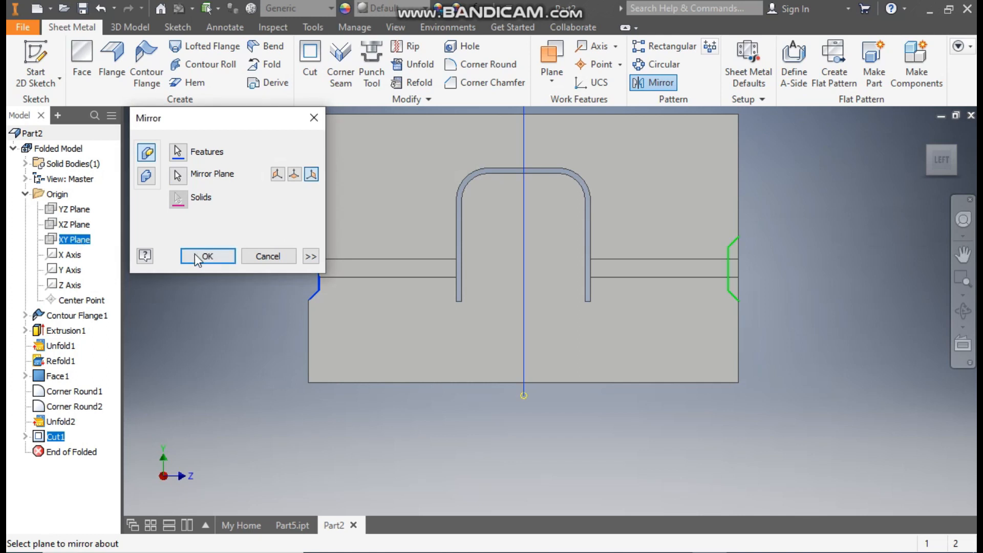
{"action": "left_click", "coordinate": [197, 257]}
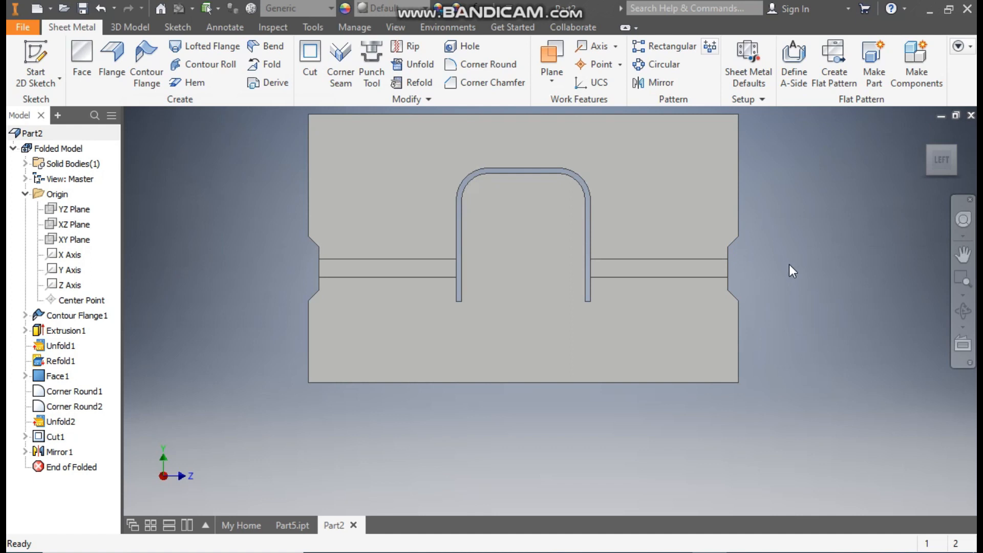
- Start a sketch on the flat tab's face and draw two circles near its rounded corners, the first about 6 mm in diameter
{"action": "left_click", "coordinate": [509, 205]}
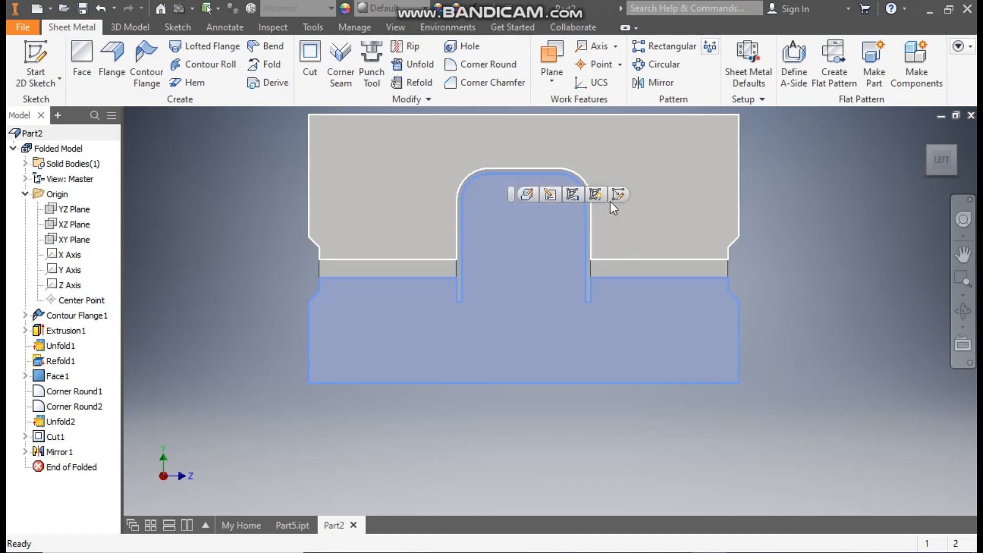
{"action": "left_click", "coordinate": [619, 191]}
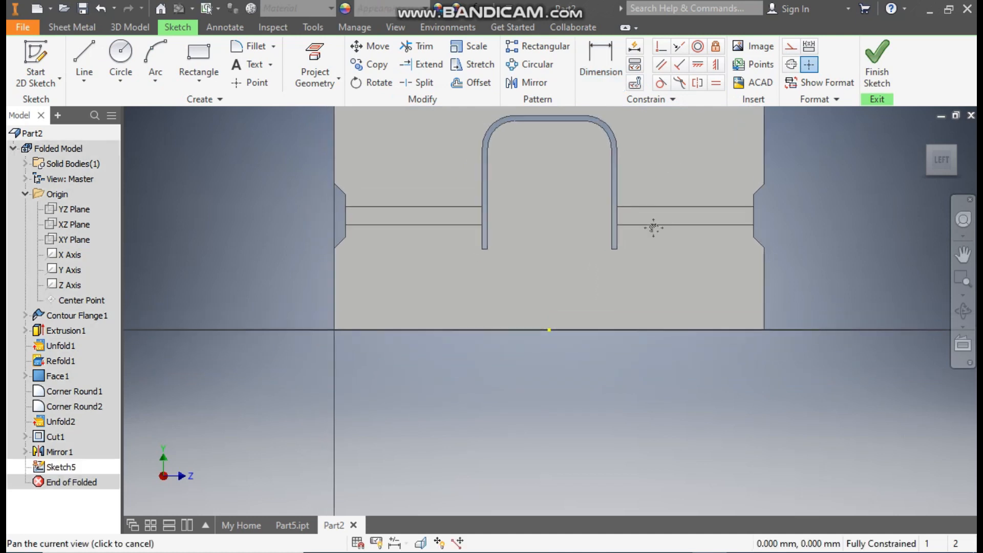
{"action": "left_click", "coordinate": [121, 57]}
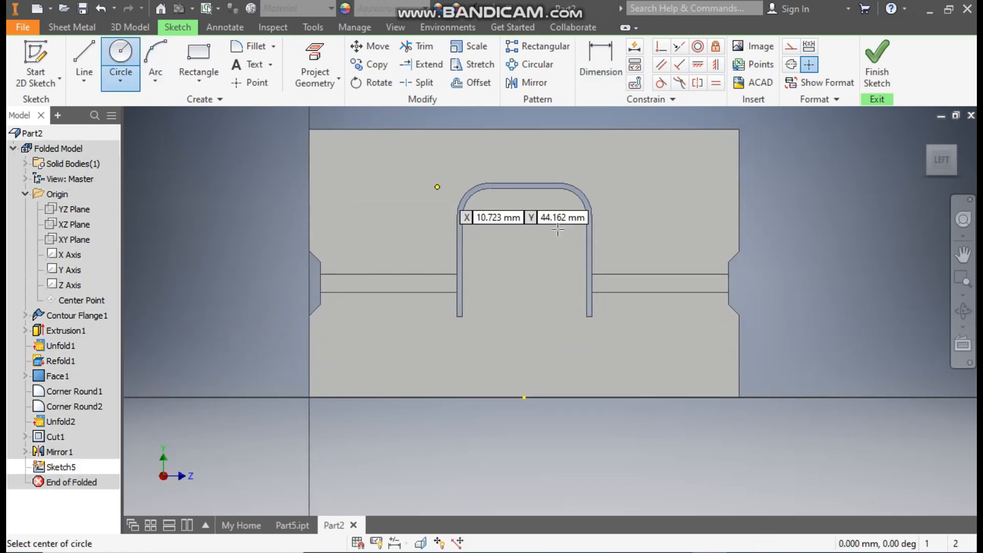
{"action": "left_click", "coordinate": [487, 216]}
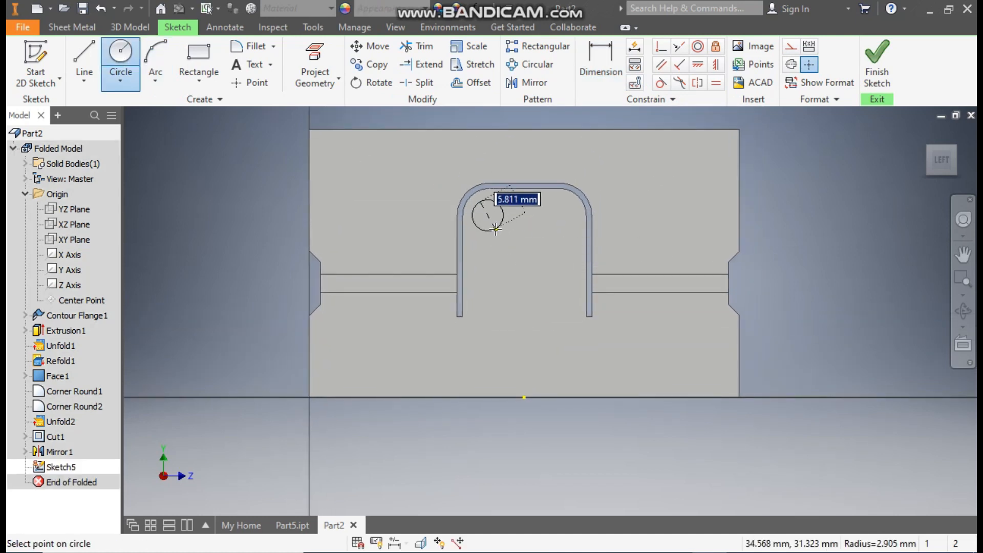
{"action": "left_click", "coordinate": [495, 229]}
{"action": "left_click", "coordinate": [557, 219]}
{"action": "left_click", "coordinate": [567, 229]}
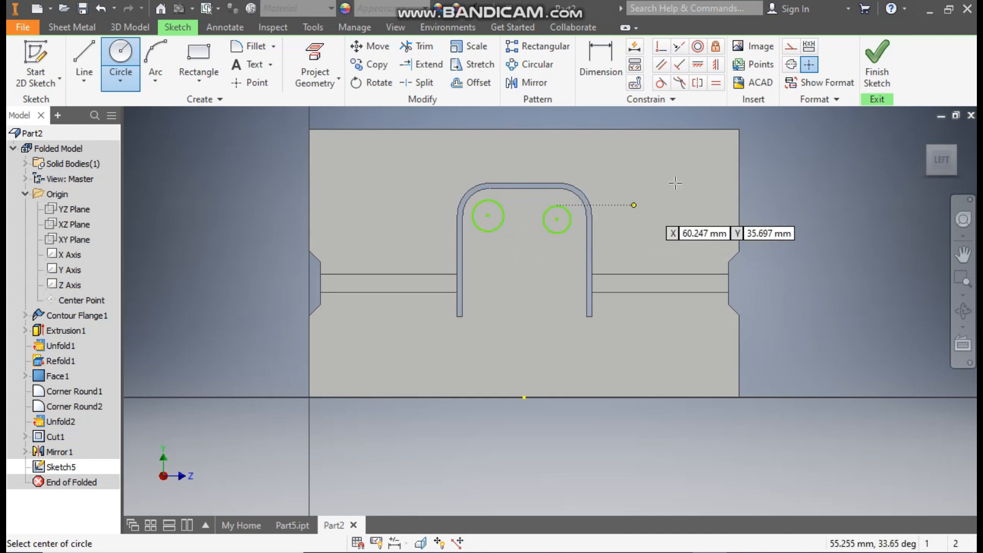
- Make each circle concentric with the tab's adjacent rounded corner
{"action": "left_click", "coordinate": [697, 48]}
{"action": "left_click", "coordinate": [578, 195]}
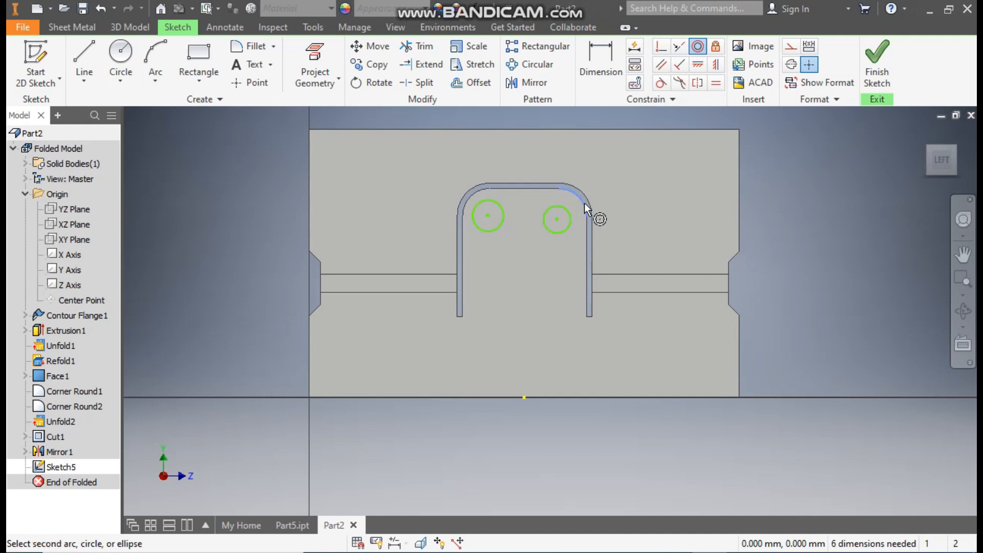
{"action": "left_click", "coordinate": [567, 211]}
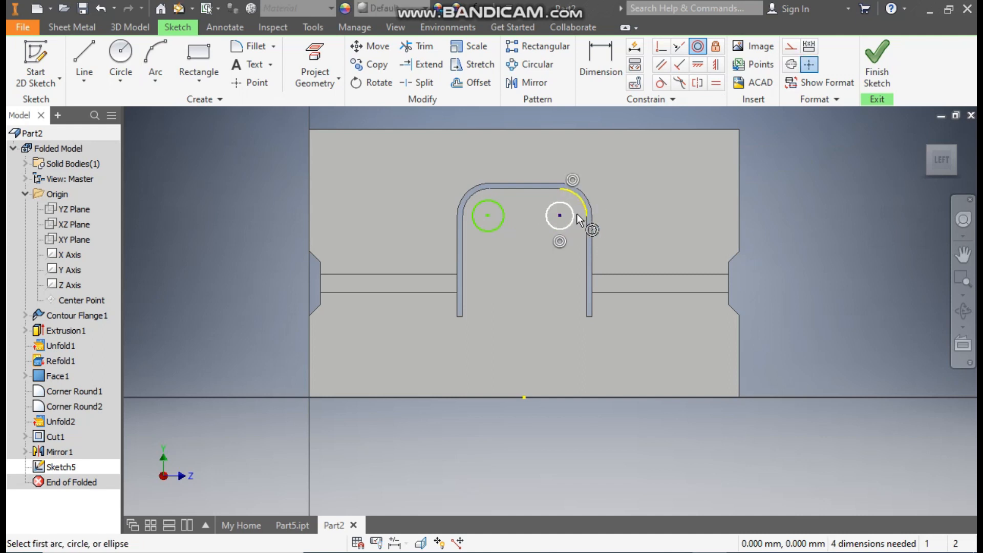
{"action": "left_click", "coordinate": [477, 192]}
{"action": "left_click", "coordinate": [493, 202]}
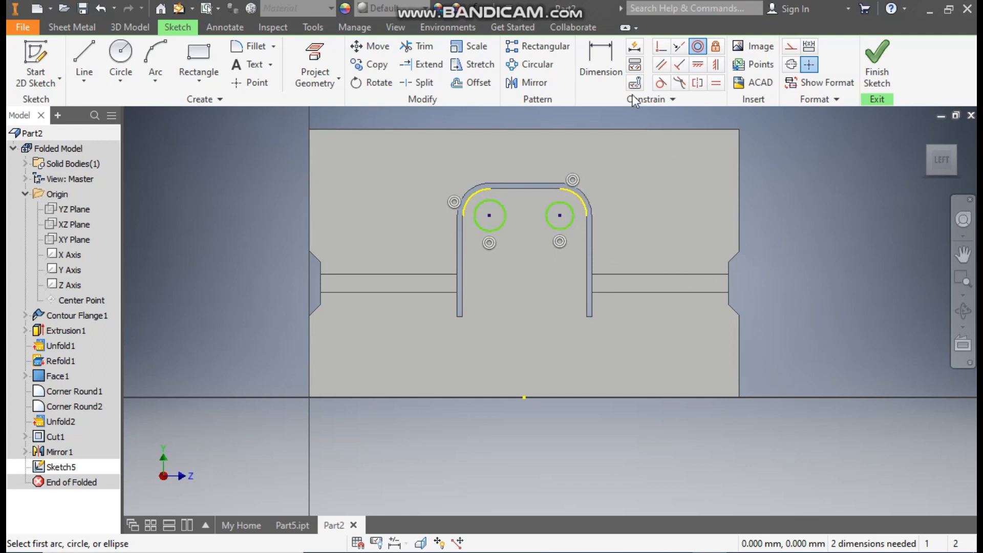
- Set one circle's diameter to 5 mm and make the other circle equal to it
{"action": "left_click", "coordinate": [606, 60]}
{"action": "left_click", "coordinate": [497, 229]}
{"action": "left_click", "coordinate": [497, 254]}
{"action": "type", "text": "5"}
{"action": "key", "text": "Return"}
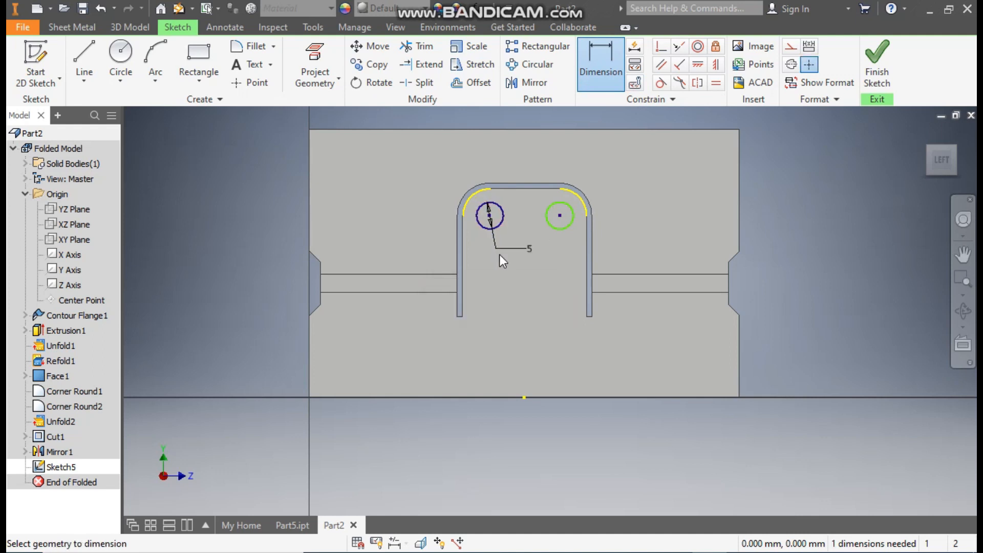
{"action": "left_click", "coordinate": [717, 87]}
{"action": "left_click", "coordinate": [505, 217]}
{"action": "left_click", "coordinate": [553, 226]}
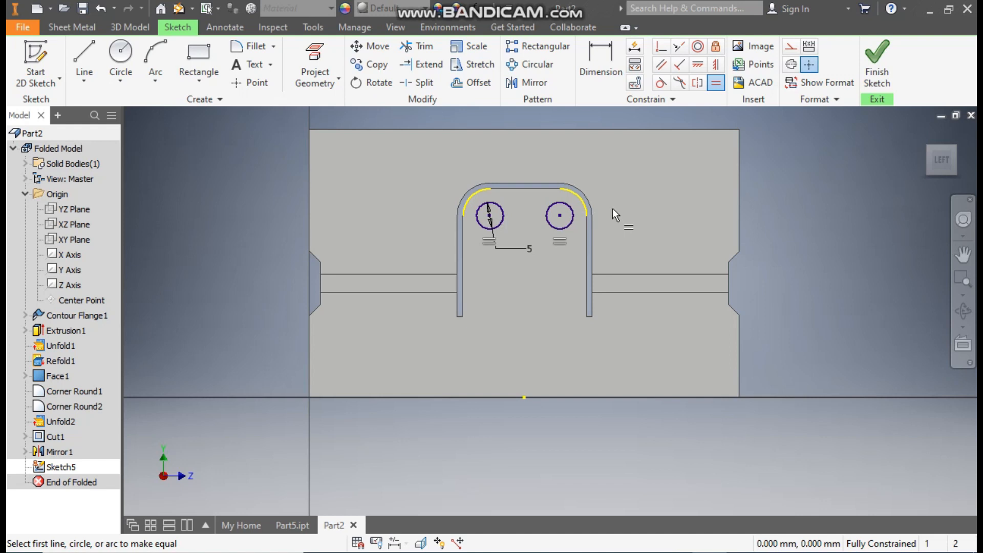
{"action": "key", "text": "Escape"}
- Cut both circles through the tab with a distance extent equal to Thickness
{"action": "left_click", "coordinate": [71, 26]}
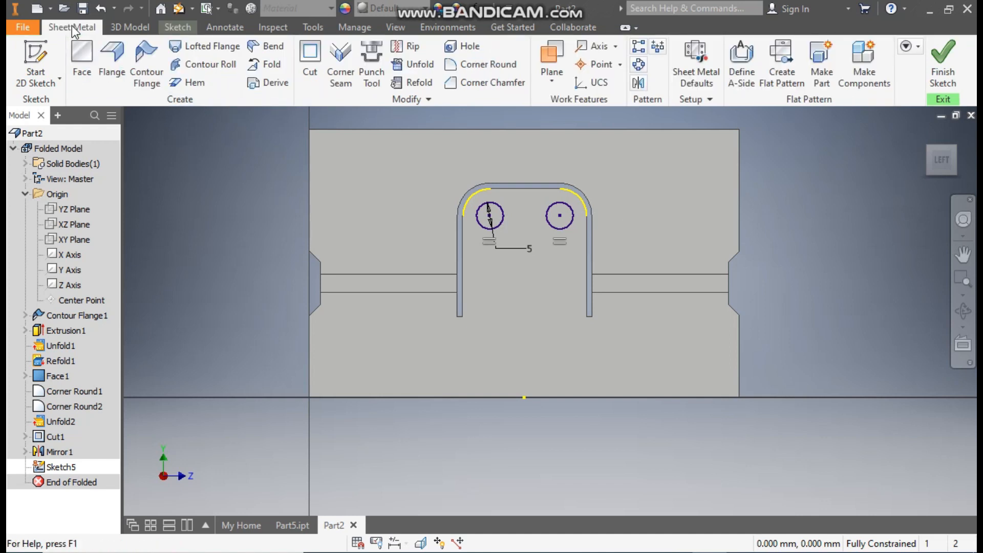
{"action": "left_click", "coordinate": [310, 56]}
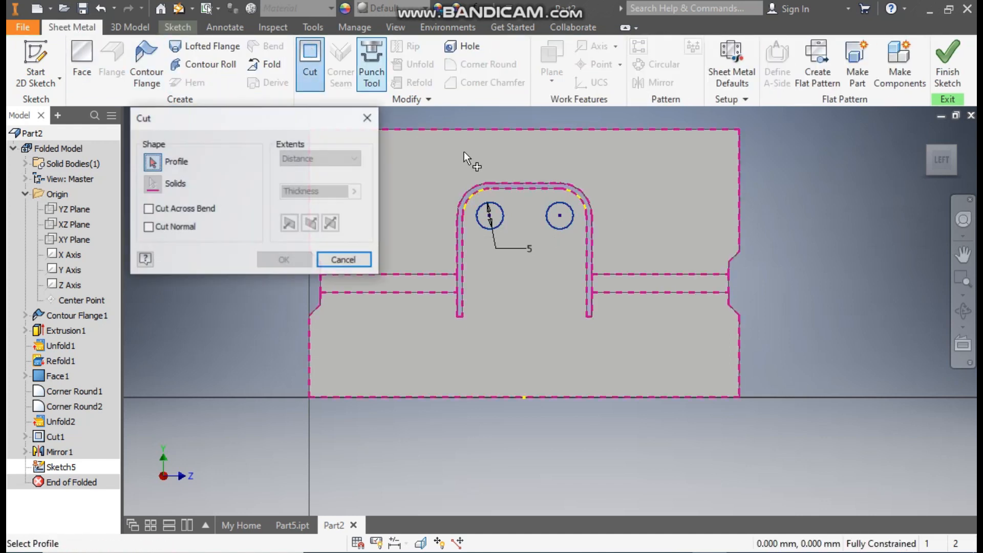
{"action": "left_click", "coordinate": [490, 216]}
{"action": "left_click", "coordinate": [561, 224]}
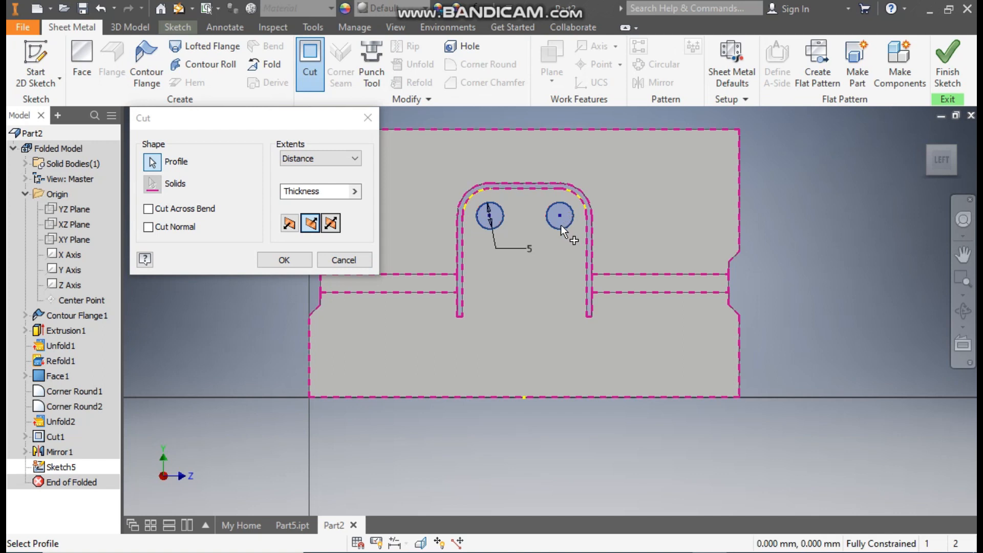
{"action": "left_click", "coordinate": [284, 263]}
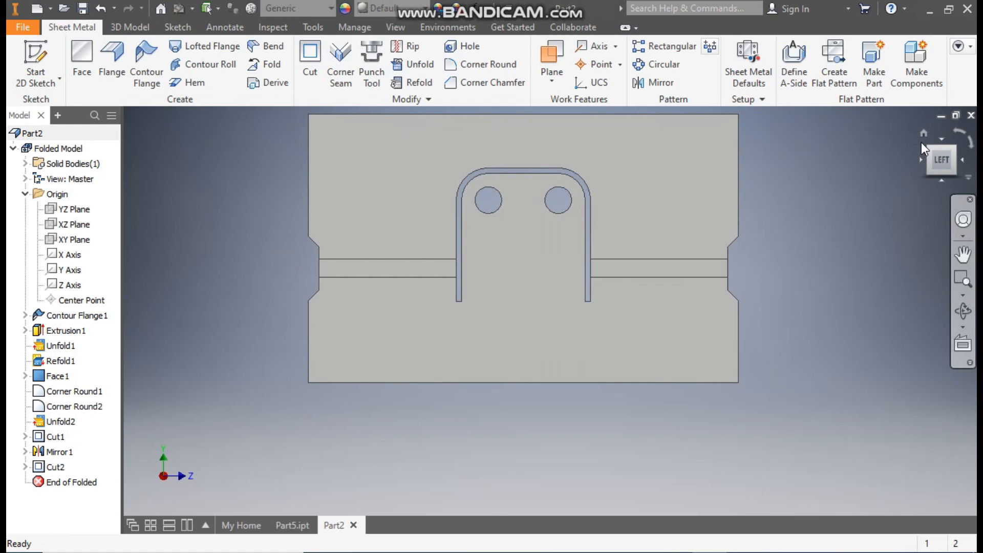
- Refold all bends of the sheet, keeping the face that carries the tab stationary
{"action": "left_click", "coordinate": [923, 135]}
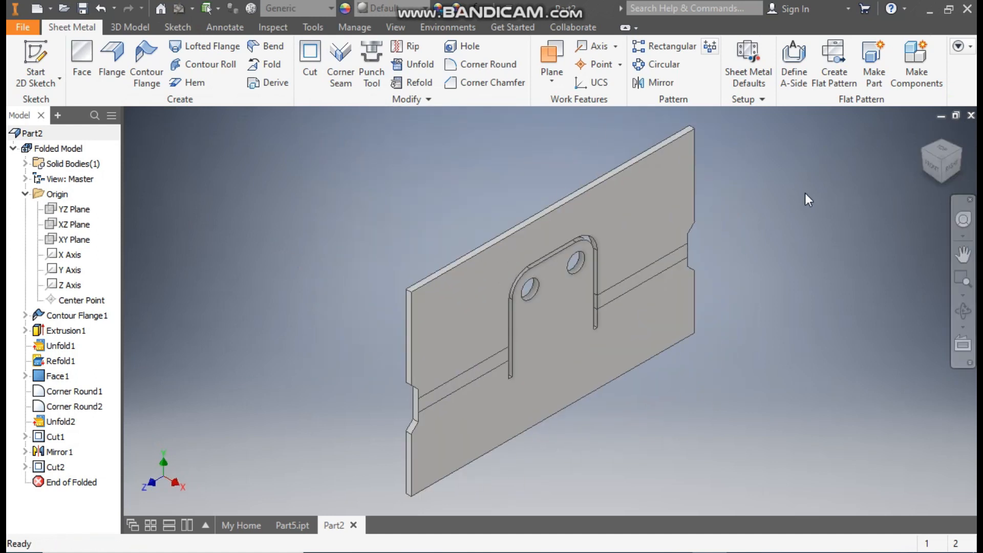
{"action": "left_click", "coordinate": [917, 149]}
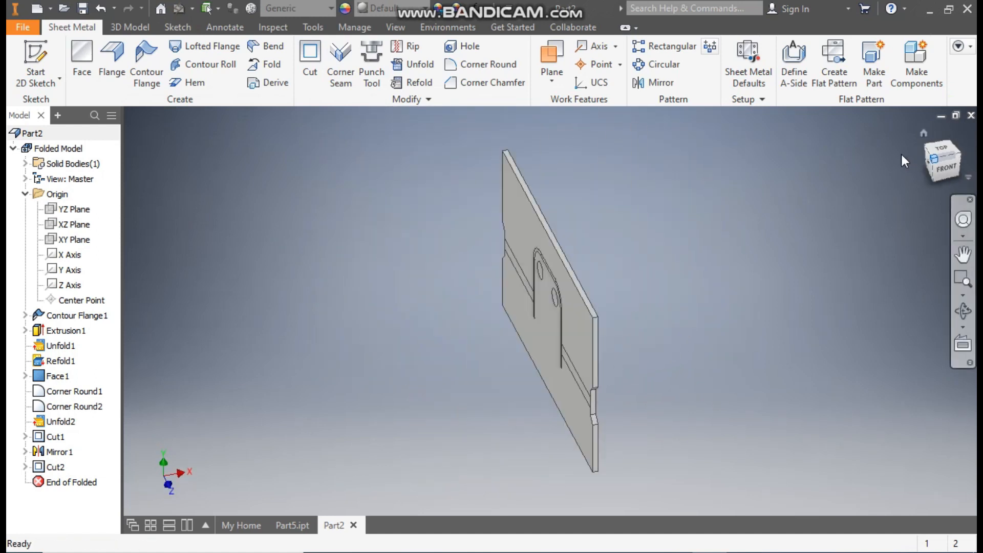
{"action": "left_click", "coordinate": [409, 82]}
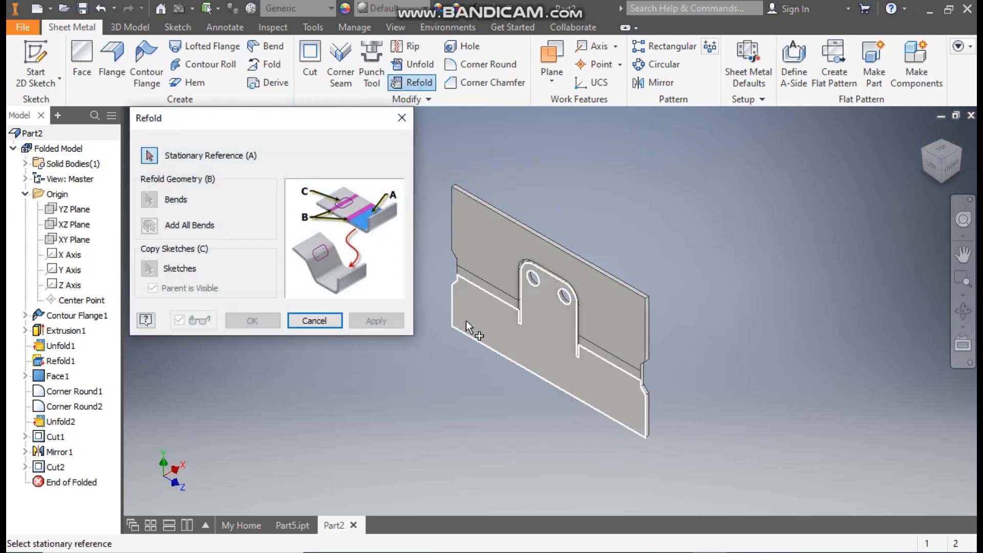
{"action": "left_click", "coordinate": [465, 322]}
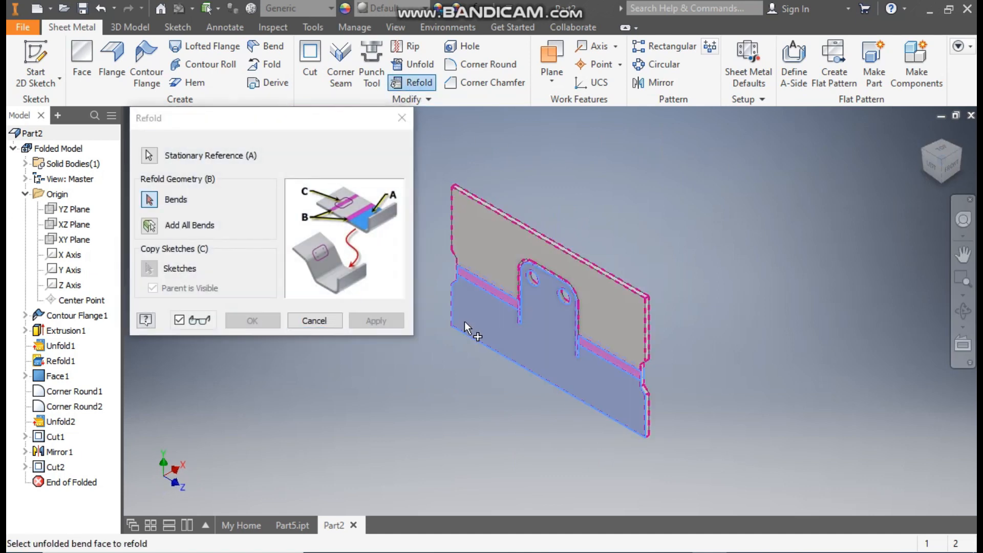
{"action": "left_click", "coordinate": [150, 226]}
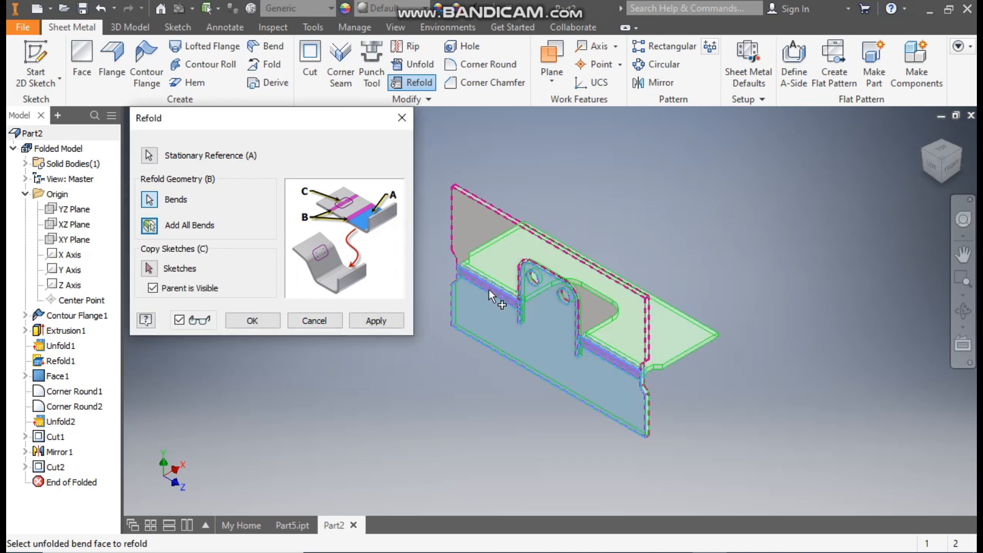
{"action": "left_click", "coordinate": [252, 321]}
{"action": "middle_click_drag", "start_coordinate": [712, 438], "coordinate": [656, 394]}
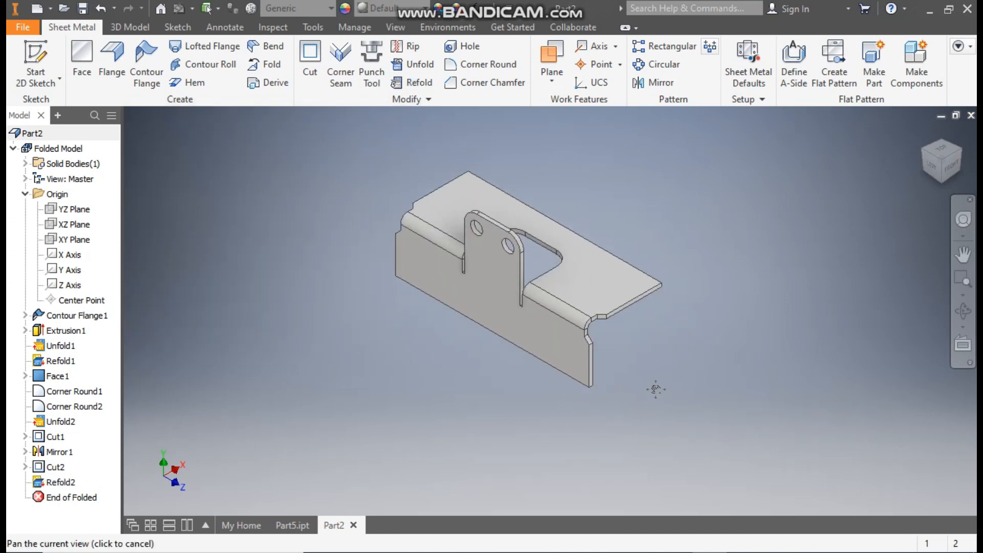
- Check the reference part Part5.ipt, and mirror the entire solid body about the thin lower edge face of the vertical flange
{"action": "left_click", "coordinate": [292, 525]}
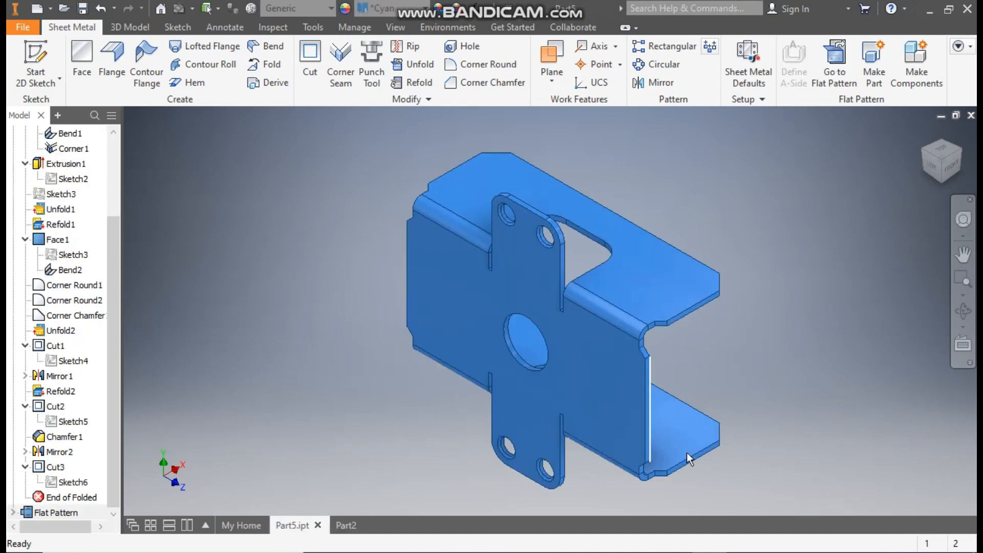
{"action": "left_click", "coordinate": [351, 527]}
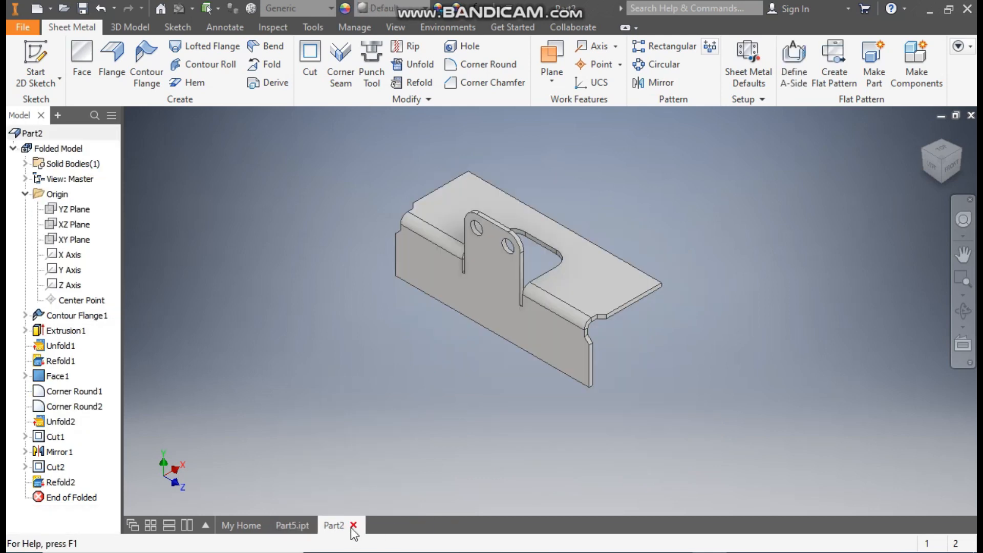
{"action": "left_click", "coordinate": [656, 84]}
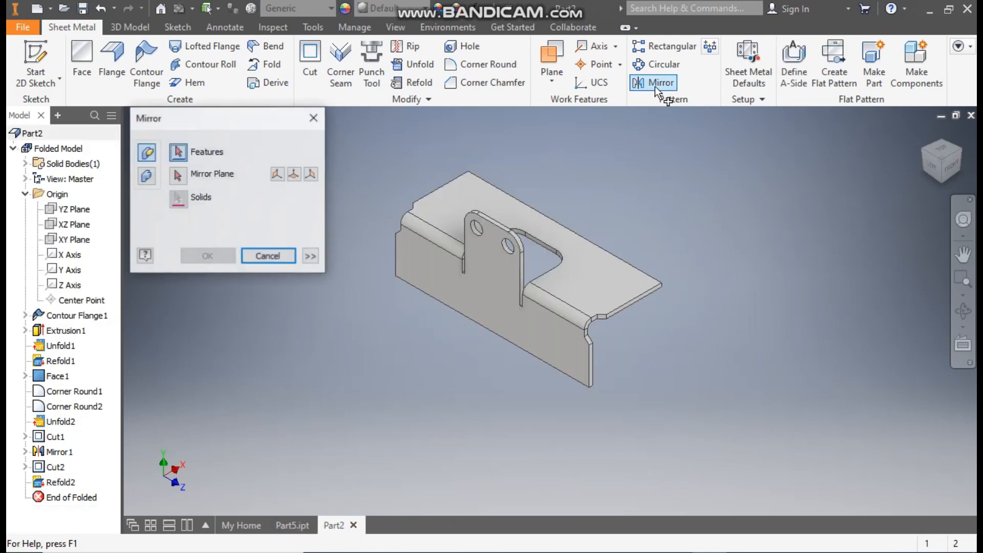
{"action": "left_click", "coordinate": [147, 178]}
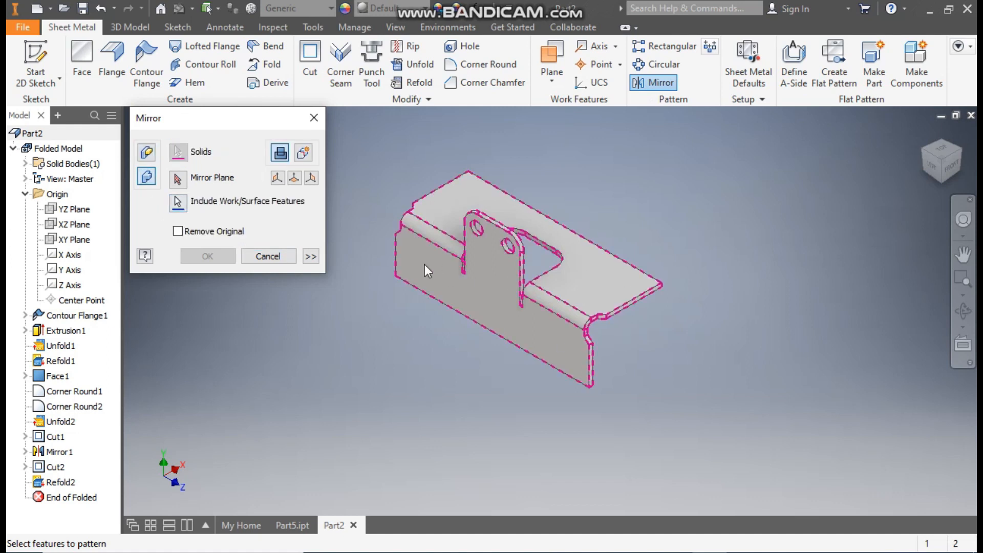
{"action": "left_click", "coordinate": [945, 183]}
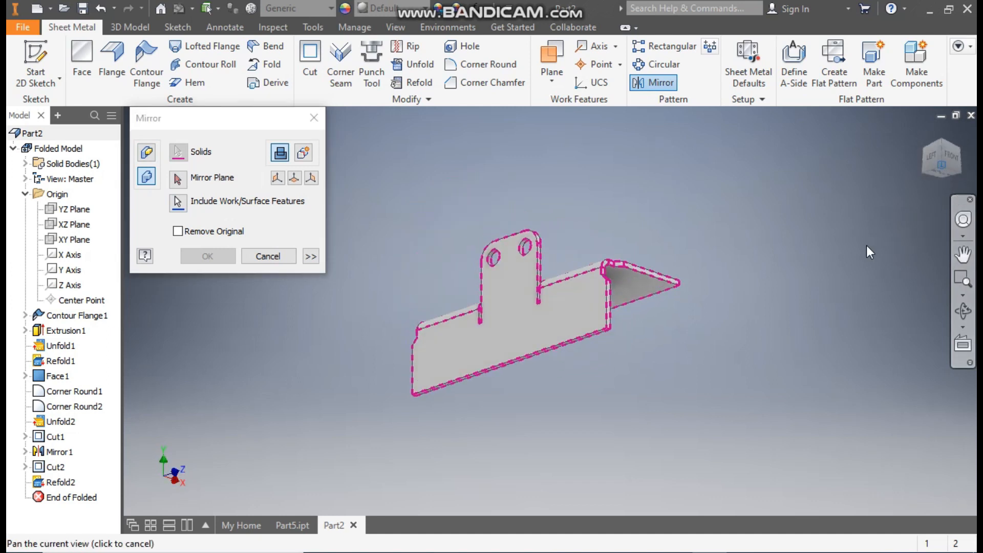
{"action": "left_click", "coordinate": [178, 179]}
{"action": "scroll", "coordinate": [563, 328], "scroll_direction": "up", "scroll_amount": 5}
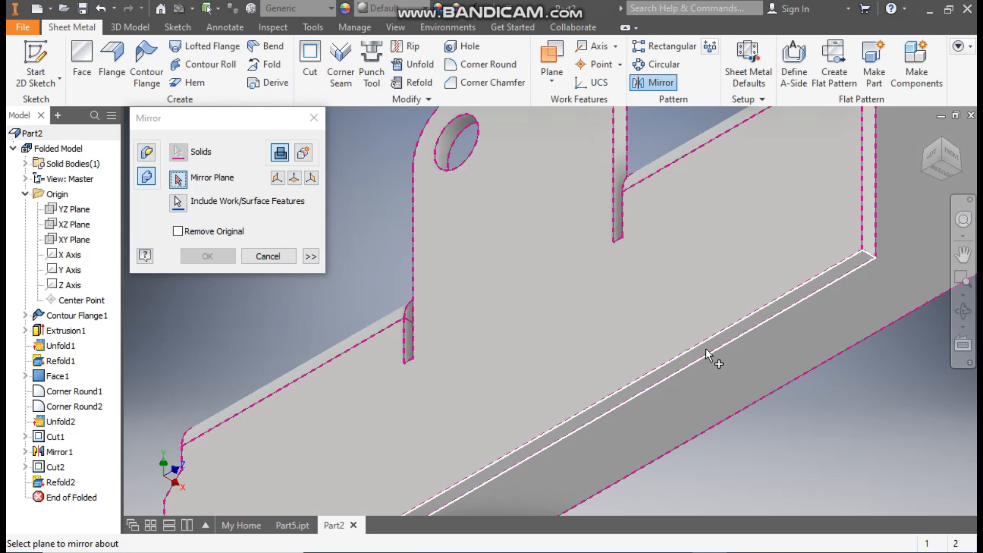
{"action": "left_click", "coordinate": [693, 333]}
{"action": "scroll", "coordinate": [676, 286], "scroll_direction": "down", "scroll_amount": 5}
{"action": "left_click", "coordinate": [946, 143]}
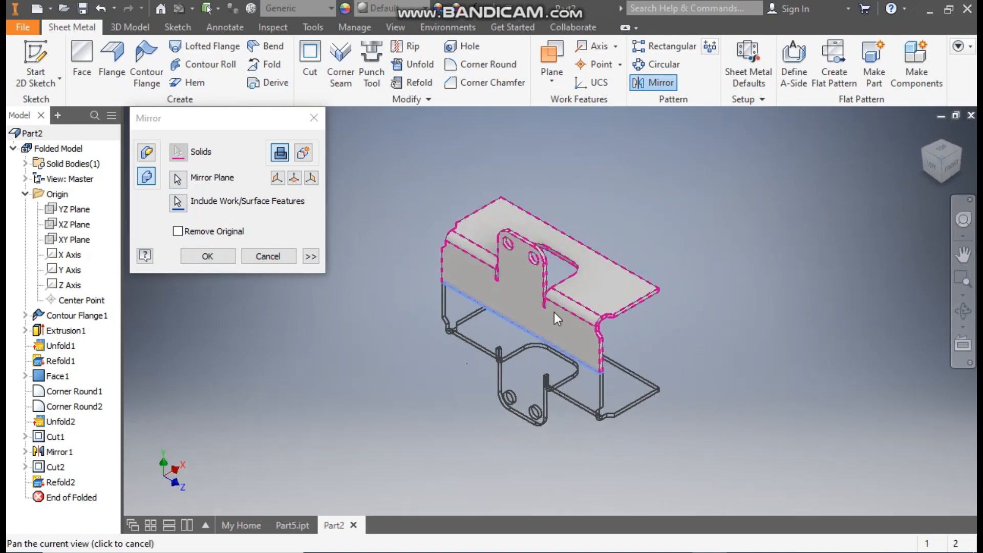
{"action": "left_click", "coordinate": [941, 176]}
{"action": "left_click", "coordinate": [207, 257]}
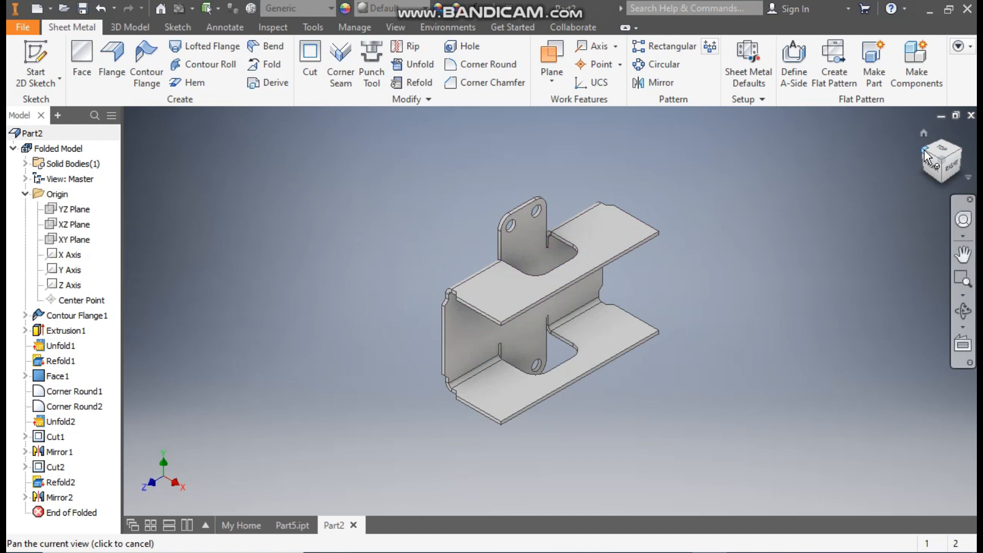
- Start a sketch on the vertical front face and draw a 15 mm diameter circle at its center
{"action": "left_click", "coordinate": [928, 157]}
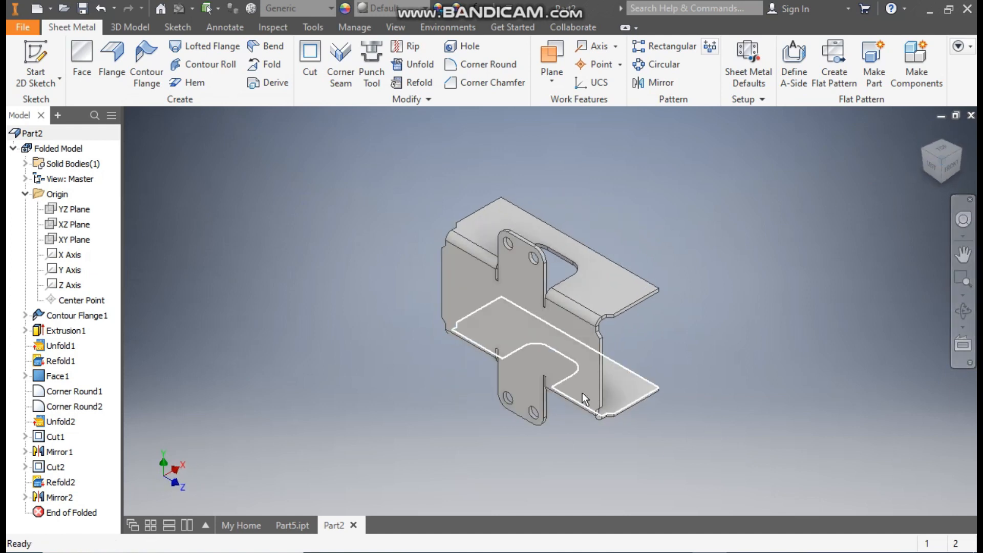
{"action": "left_click", "coordinate": [525, 312]}
{"action": "left_click", "coordinate": [635, 303]}
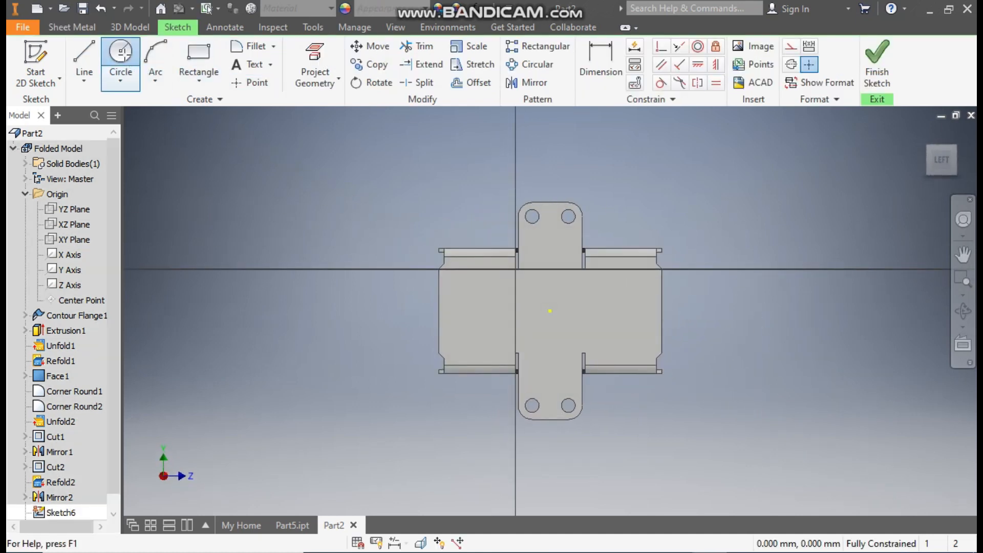
{"action": "left_click", "coordinate": [121, 52]}
{"action": "left_click", "coordinate": [550, 311]}
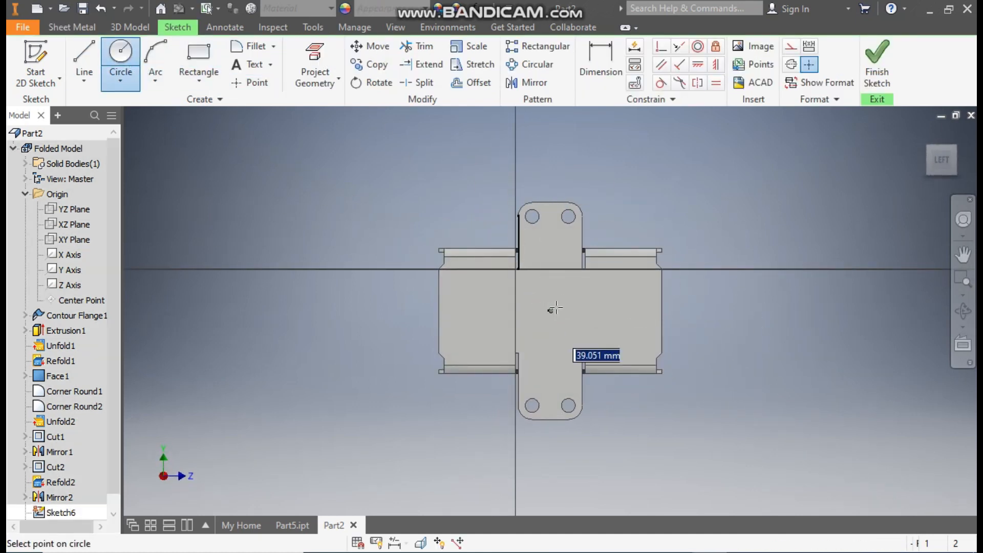
{"action": "type", "text": "15"}
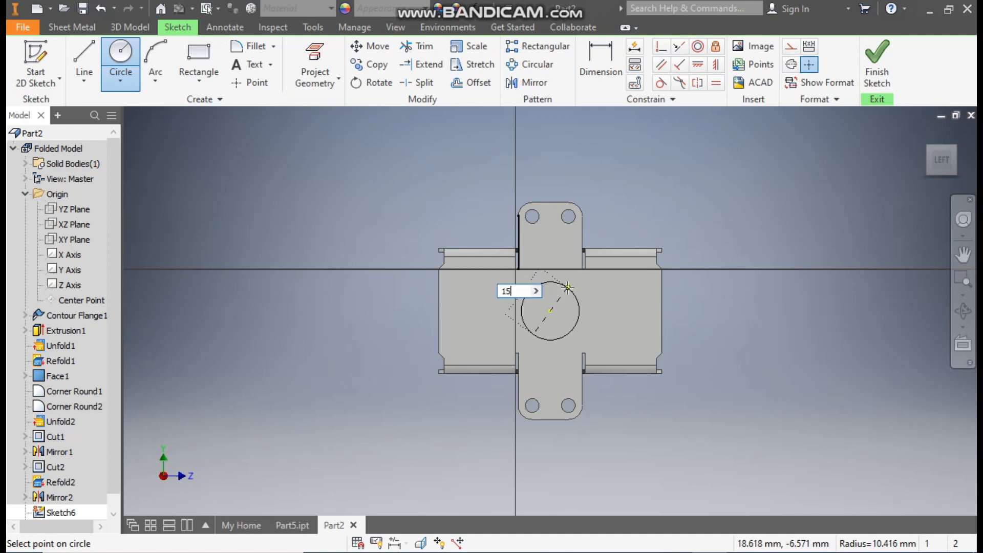
{"action": "key", "text": "Return"}
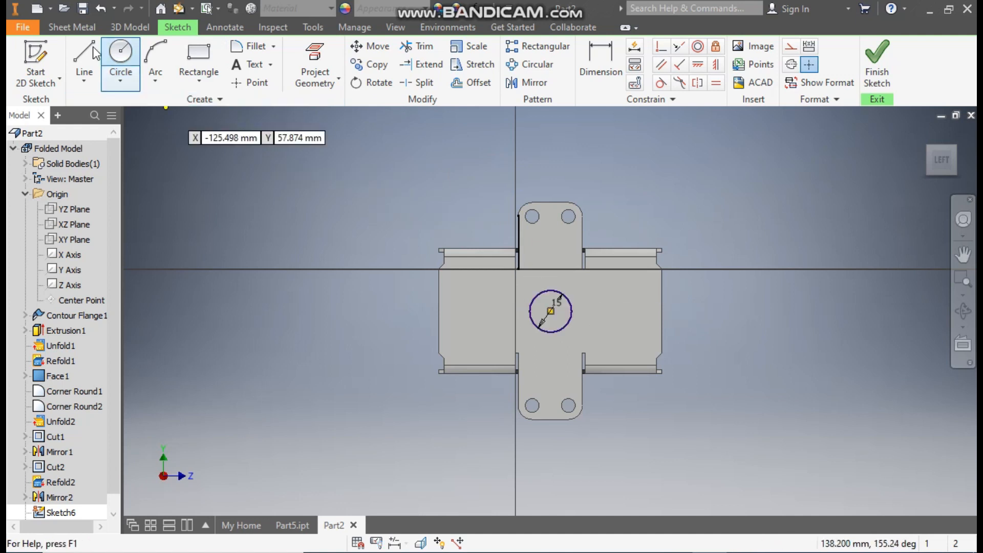
- Cut the central circle through the vertical face with a distance extent equal to Thickness
{"action": "left_click", "coordinate": [71, 27]}
{"action": "left_click", "coordinate": [310, 71]}
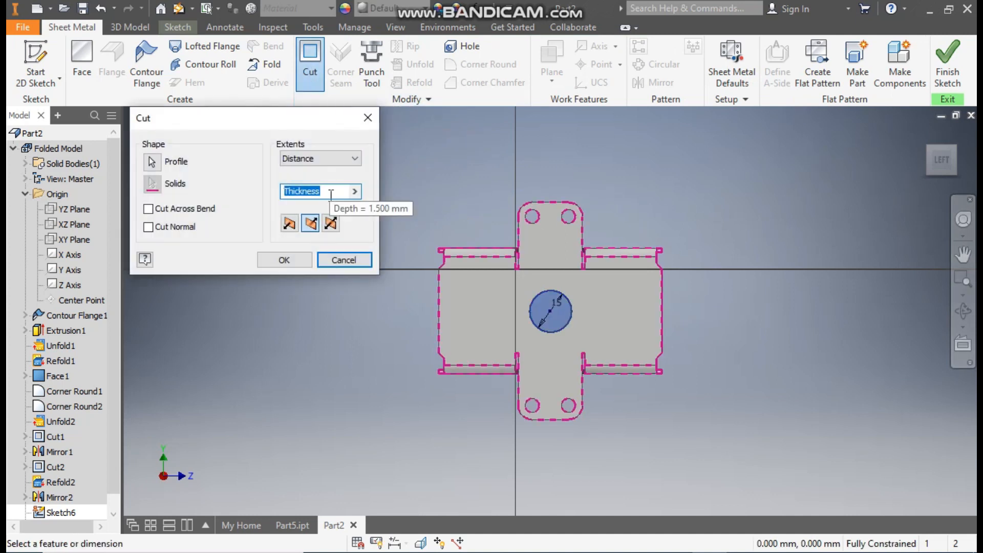
{"action": "left_click", "coordinate": [297, 261]}
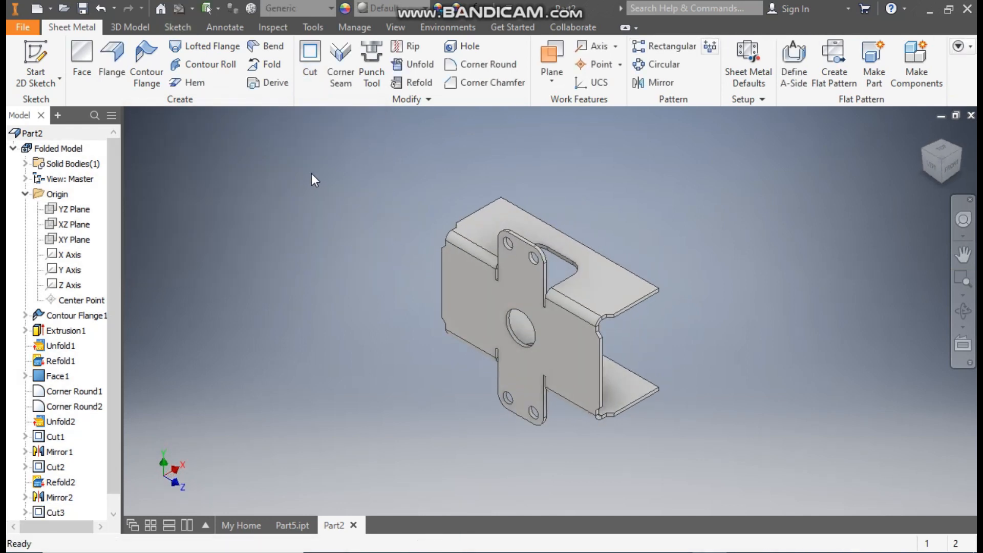
- Chamfer the four free outer corners of the two horizontal flanges with a 5 mm corner chamfer
{"action": "scroll", "coordinate": [664, 312], "scroll_direction": "up", "scroll_amount": 3}
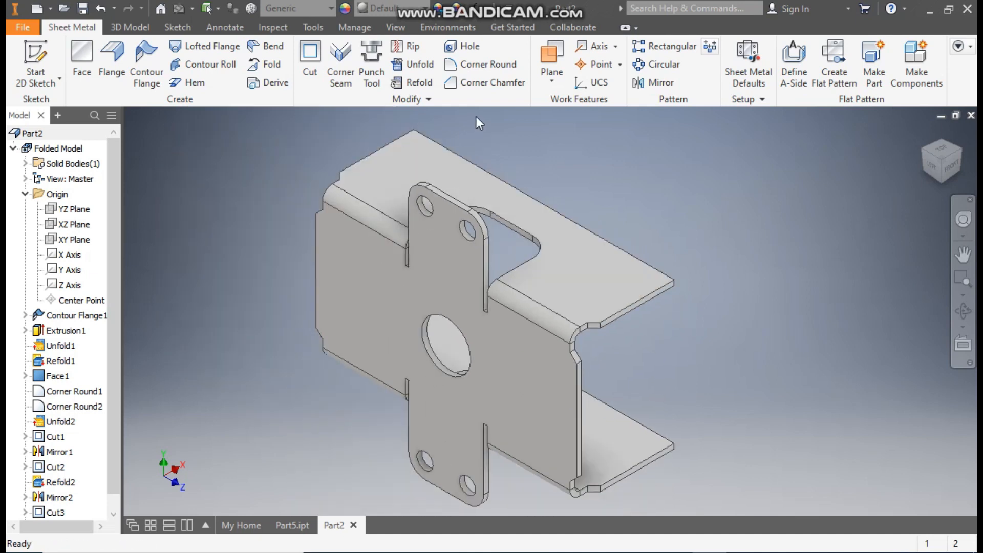
{"action": "left_click", "coordinate": [493, 83]}
{"action": "left_click", "coordinate": [300, 167]}
{"action": "type", "text": "5"}
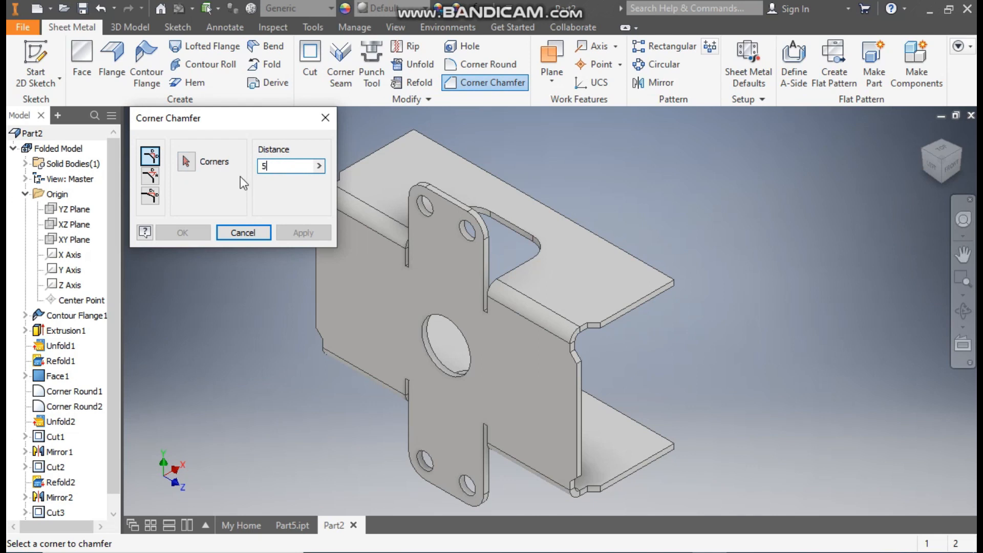
{"action": "left_click", "coordinate": [191, 164]}
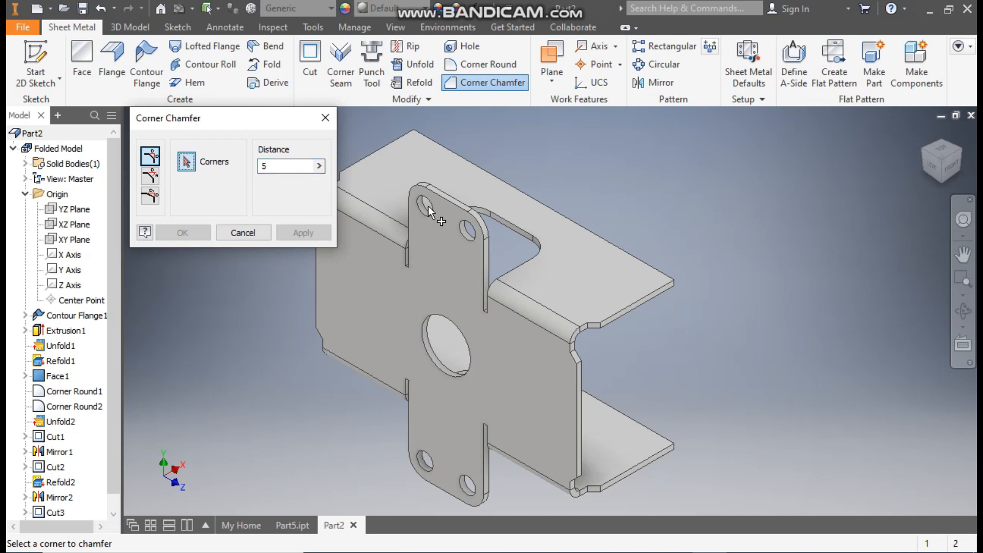
{"action": "left_click", "coordinate": [675, 283]}
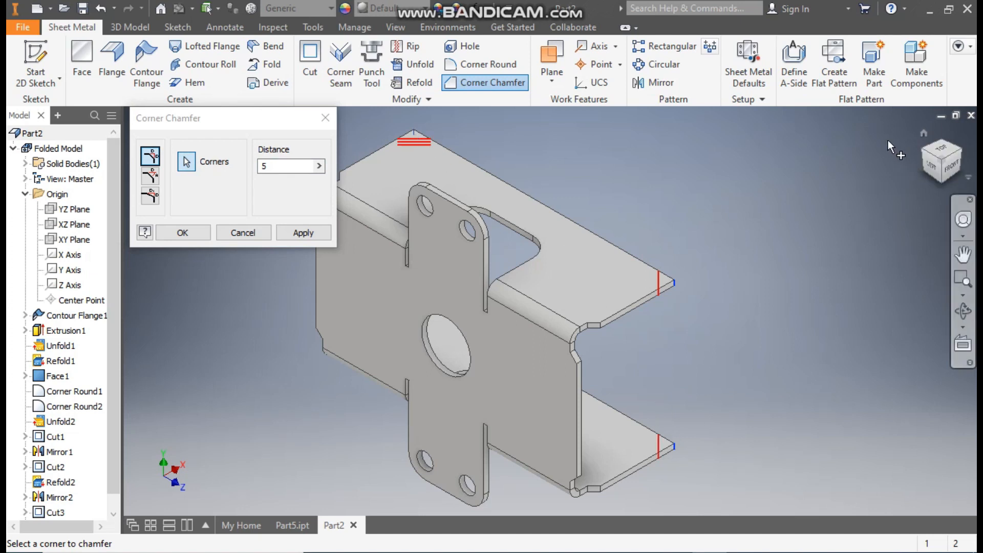
{"action": "left_click", "coordinate": [919, 150]}
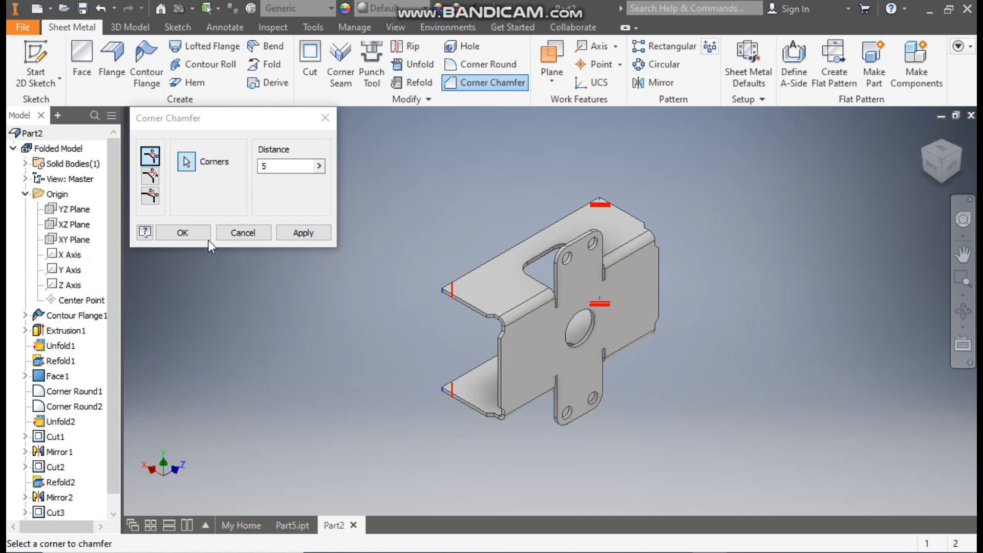
{"action": "left_click", "coordinate": [193, 234]}
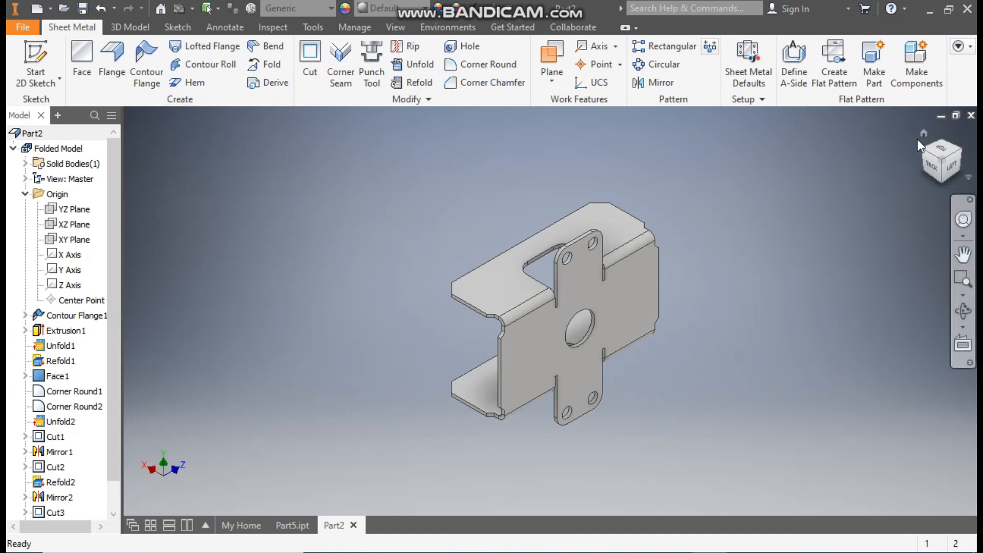
- Inspect the chamfered bracket from the open side and apply the Cyan appearance to the part
{"action": "left_click", "coordinate": [902, 161]}
{"action": "scroll", "coordinate": [767, 297], "scroll_direction": "down", "scroll_amount": 2}
{"action": "middle_click_drag", "start_coordinate": [768, 298], "coordinate": [777, 295]}
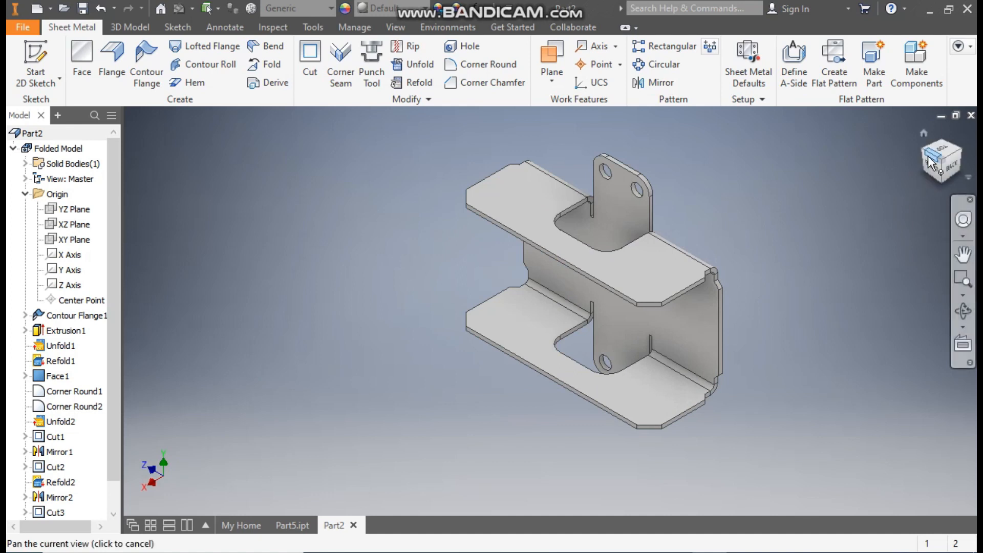
{"action": "left_click", "coordinate": [905, 177]}
{"action": "middle_click_drag", "start_coordinate": [668, 335], "coordinate": [722, 341]}
{"action": "scroll", "coordinate": [722, 341], "scroll_direction": "down", "scroll_amount": 2}
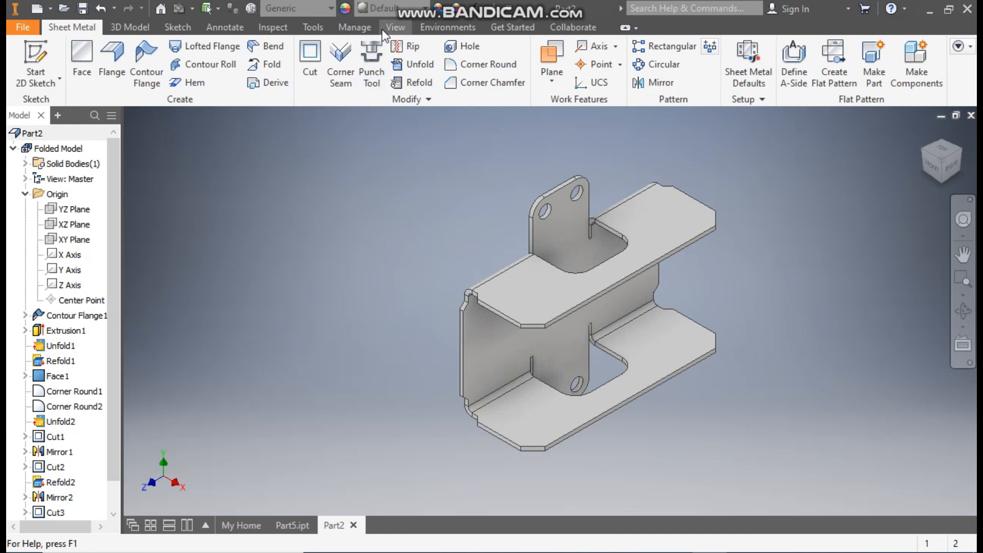
{"action": "left_click", "coordinate": [387, 8]}
{"action": "scroll", "coordinate": [407, 183], "scroll_direction": "up", "scroll_amount": 5}
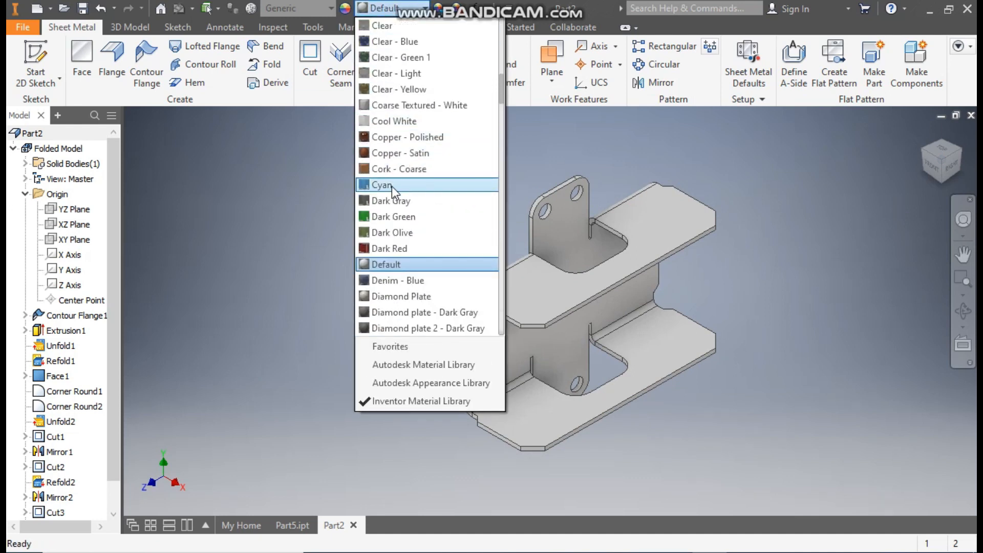
{"action": "left_click", "coordinate": [392, 186]}
{"action": "middle_click_drag", "start_coordinate": [819, 273], "coordinate": [711, 272]}
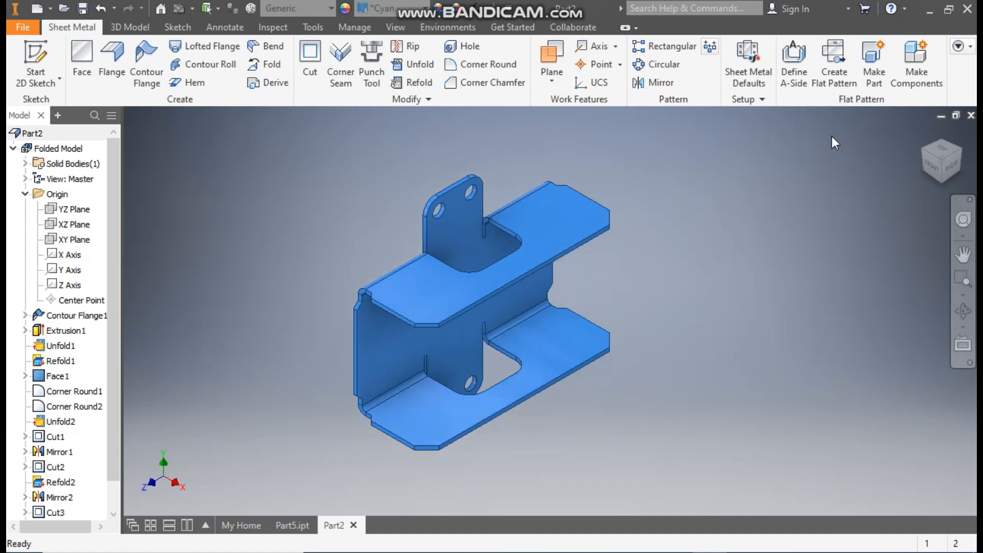
- Create the flat pattern of the bracket, and return to the folded part
{"action": "left_click", "coordinate": [833, 57]}
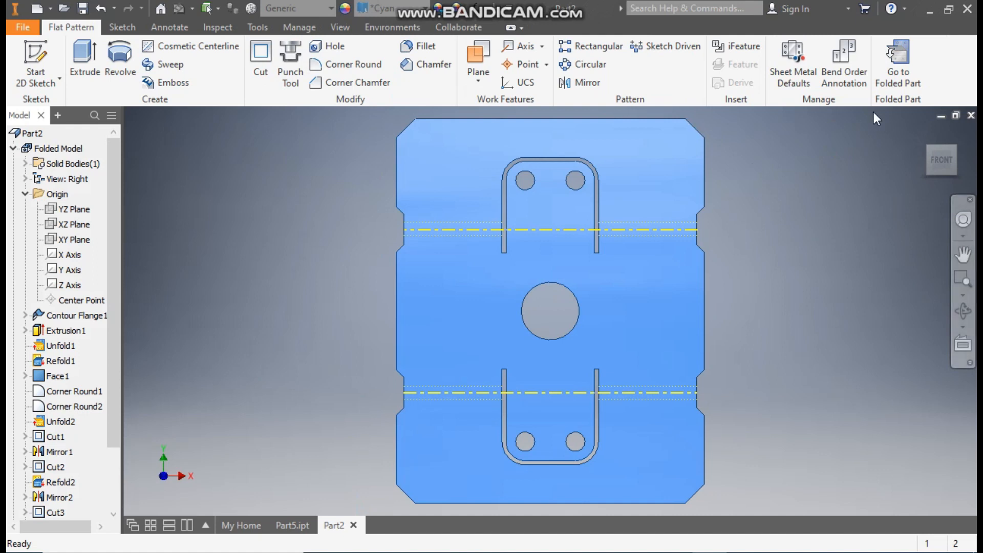
{"action": "left_click", "coordinate": [898, 68]}
{"action": "middle_click_drag", "start_coordinate": [632, 301], "coordinate": [709, 262]}
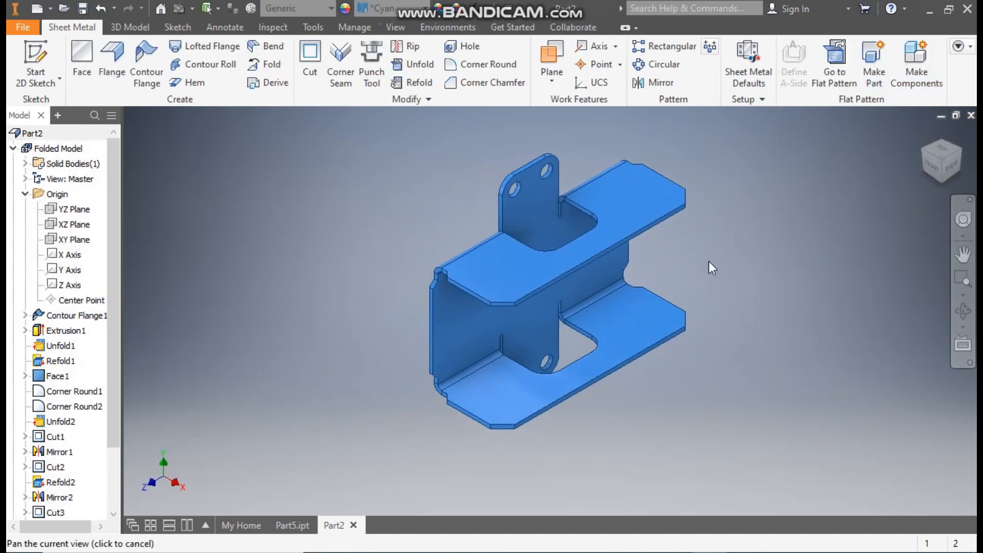
{"action": "left_click", "coordinate": [923, 150]}
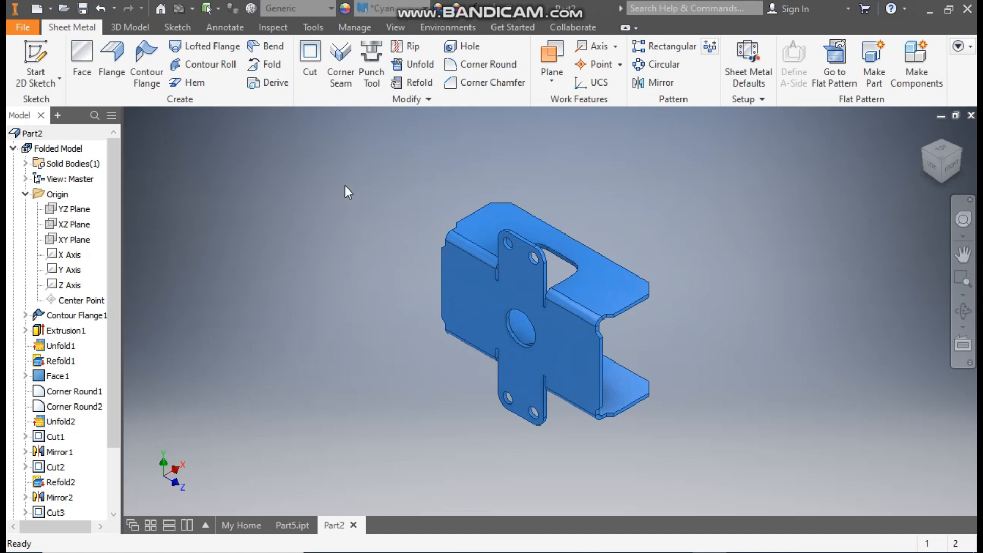
{"action": "left_click", "coordinate": [475, 85]}
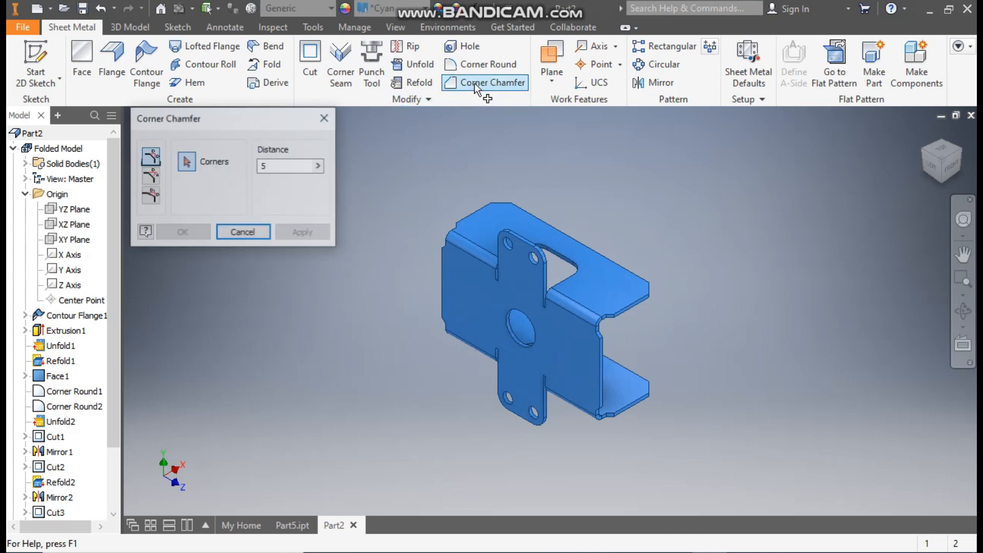
{"action": "type", "text": "0.5"}
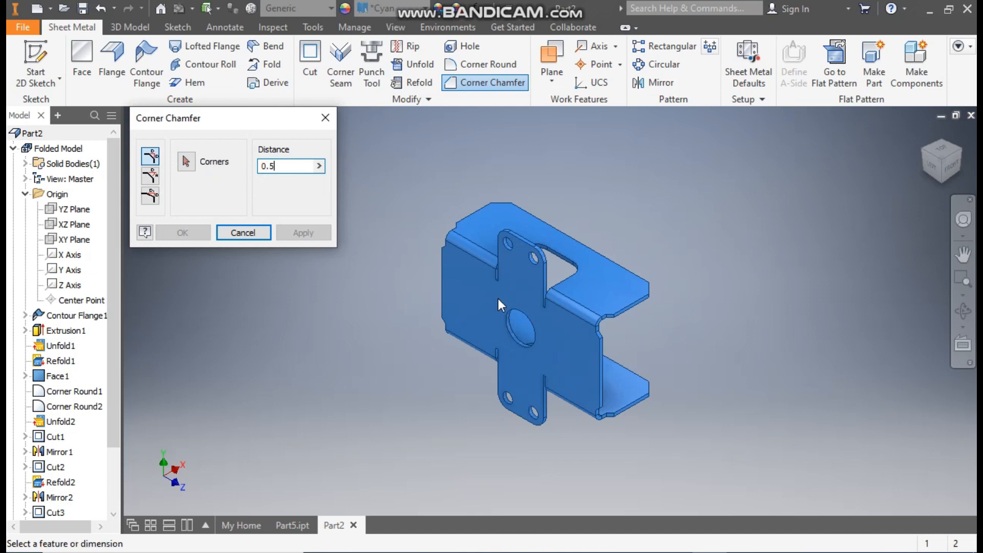
{"action": "scroll", "coordinate": [505, 283], "scroll_direction": "up", "scroll_amount": 3}
{"action": "left_click", "coordinate": [194, 165]}
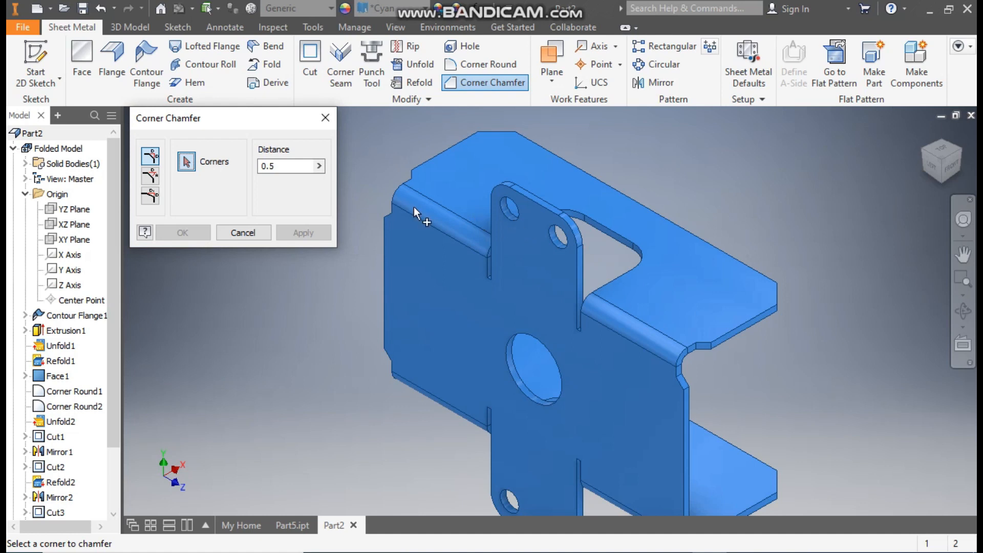
{"action": "left_click", "coordinate": [323, 121]}
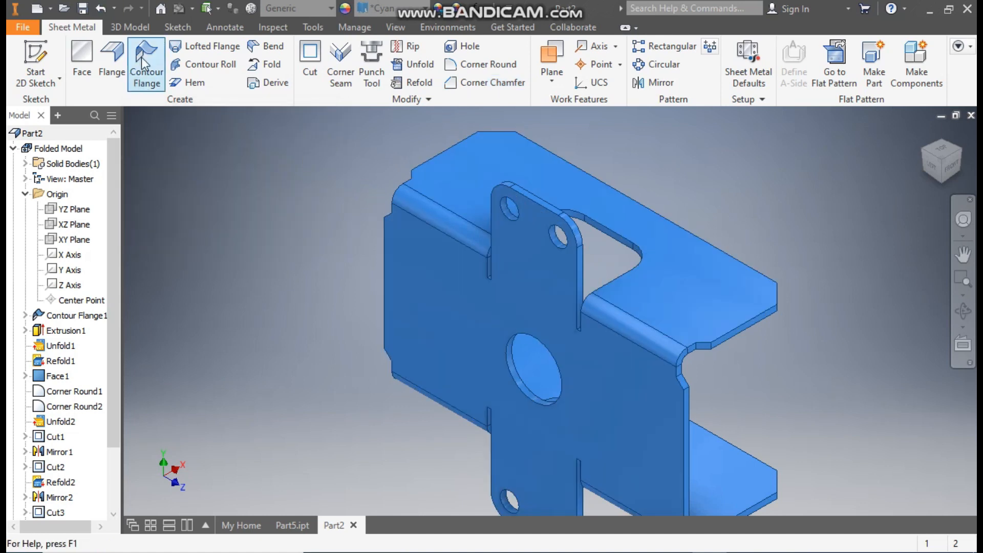
- Chamfer the front edges of the four small holes in the two upright tabs with a distance of 0.5 mm
{"action": "left_click", "coordinate": [128, 30]}
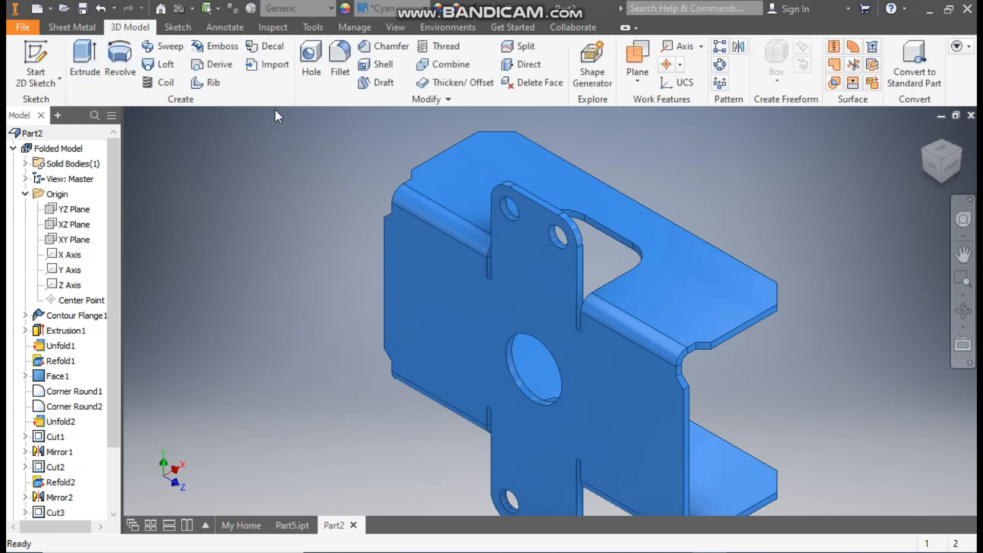
{"action": "left_click", "coordinate": [377, 51]}
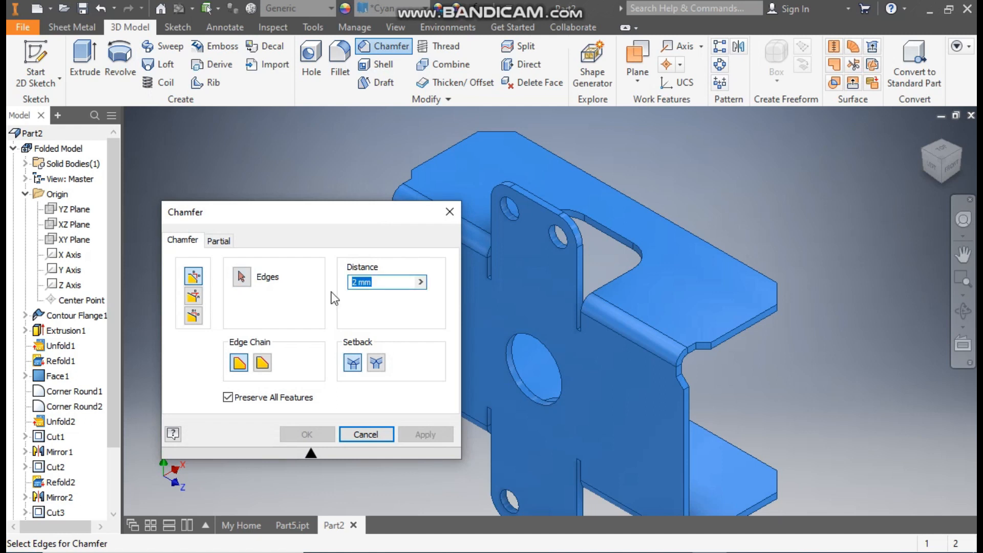
{"action": "type", "text": "0.5"}
{"action": "left_click", "coordinate": [504, 206]}
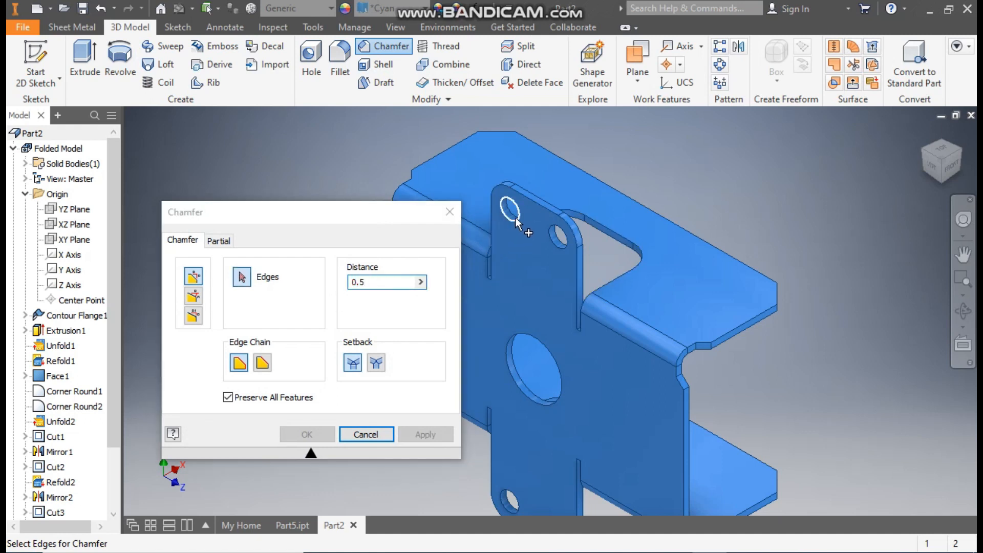
{"action": "left_click", "coordinate": [554, 240]}
{"action": "middle_click_drag", "start_coordinate": [562, 488], "coordinate": [638, 370]}
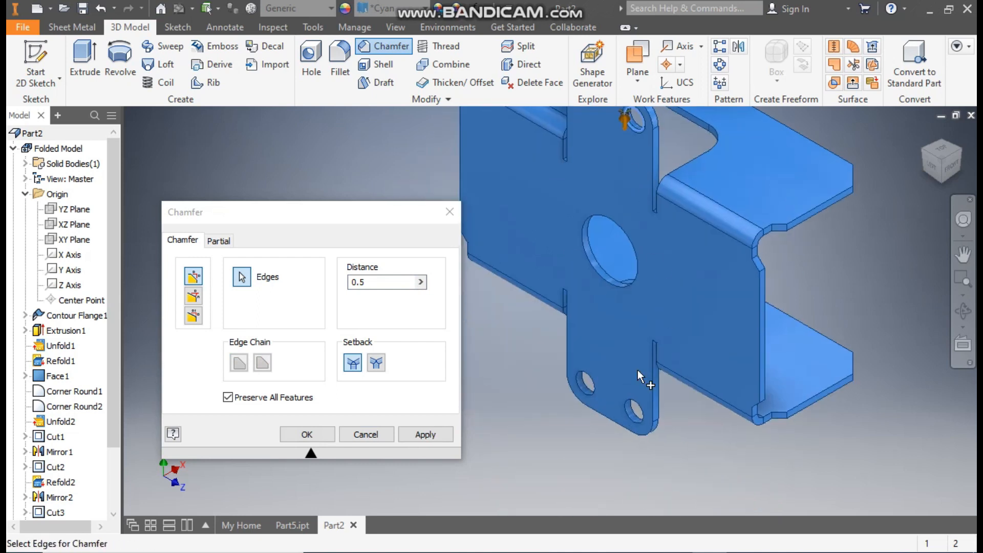
{"action": "left_click", "coordinate": [594, 388]}
{"action": "left_click", "coordinate": [617, 417]}
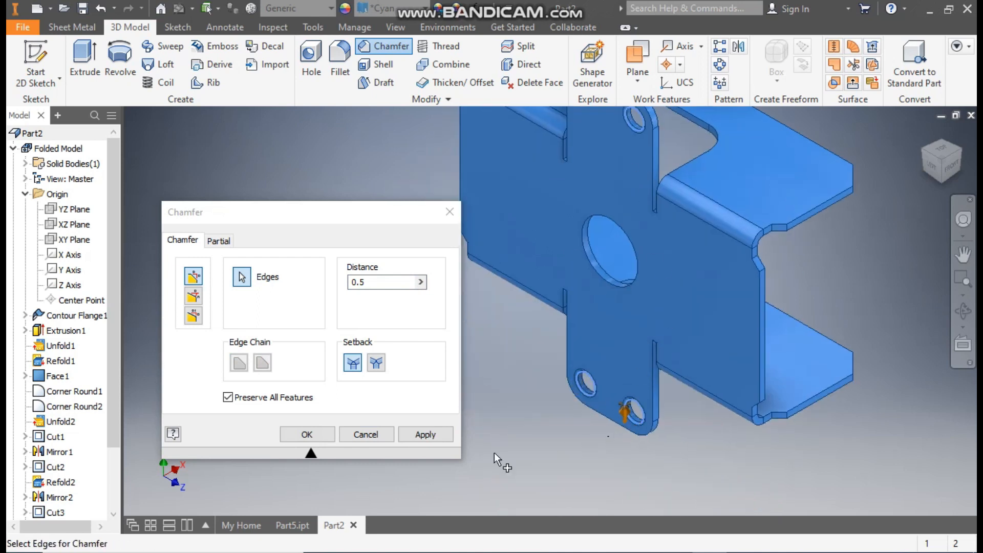
{"action": "left_click", "coordinate": [309, 437]}
{"action": "middle_click_drag", "start_coordinate": [530, 378], "coordinate": [459, 419]}
{"action": "scroll", "coordinate": [459, 411], "scroll_direction": "down", "scroll_amount": 2}
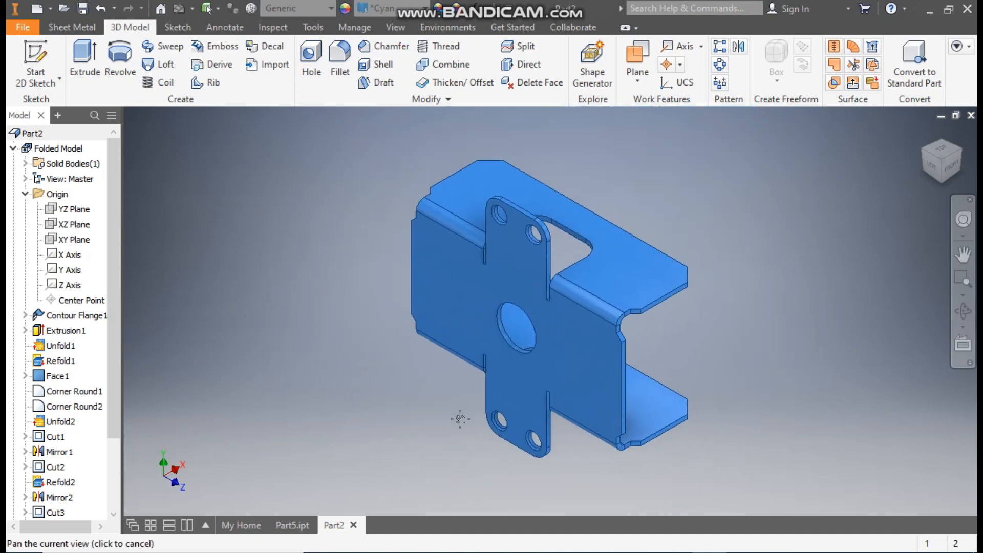